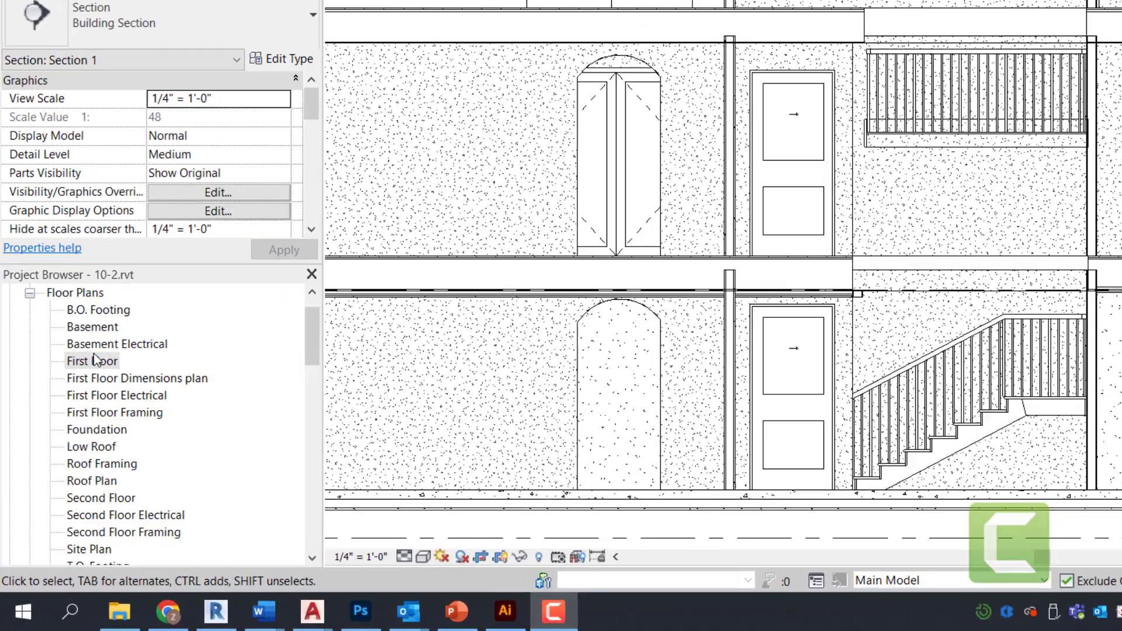
Switch from the Section 1 view to the First Floor plan and zoom to fit the house
{"action": "double_click", "coordinate": [76, 429]}
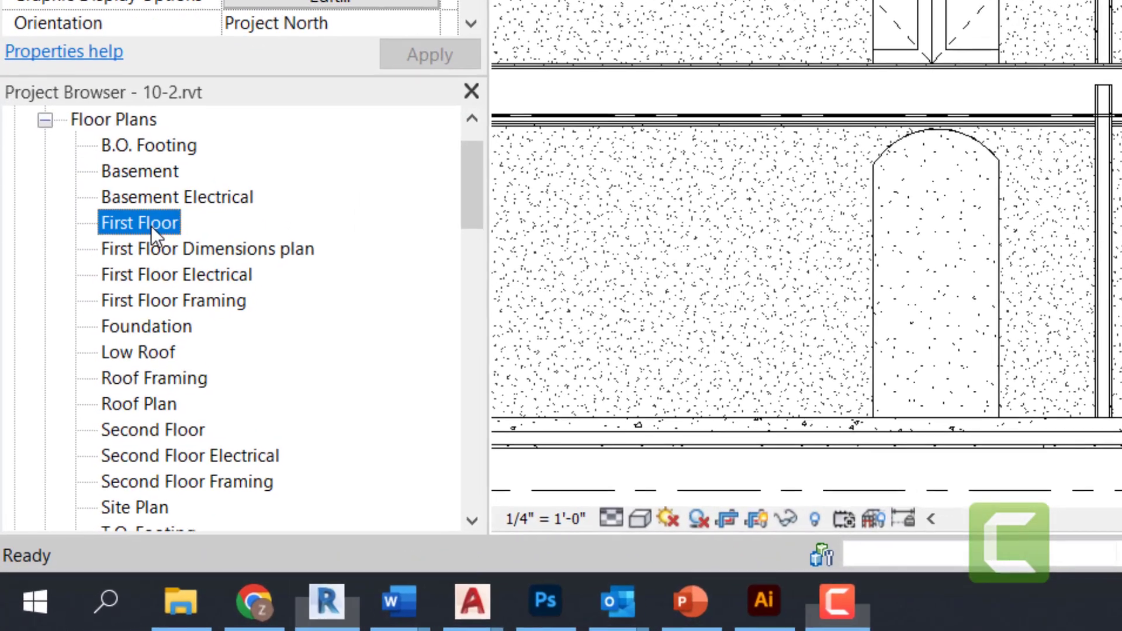
{"action": "scroll", "coordinate": [587, 402], "scroll_direction": "down", "scroll_amount": 5}
{"action": "scroll", "coordinate": [736, 309], "scroll_direction": "up", "scroll_amount": 2}
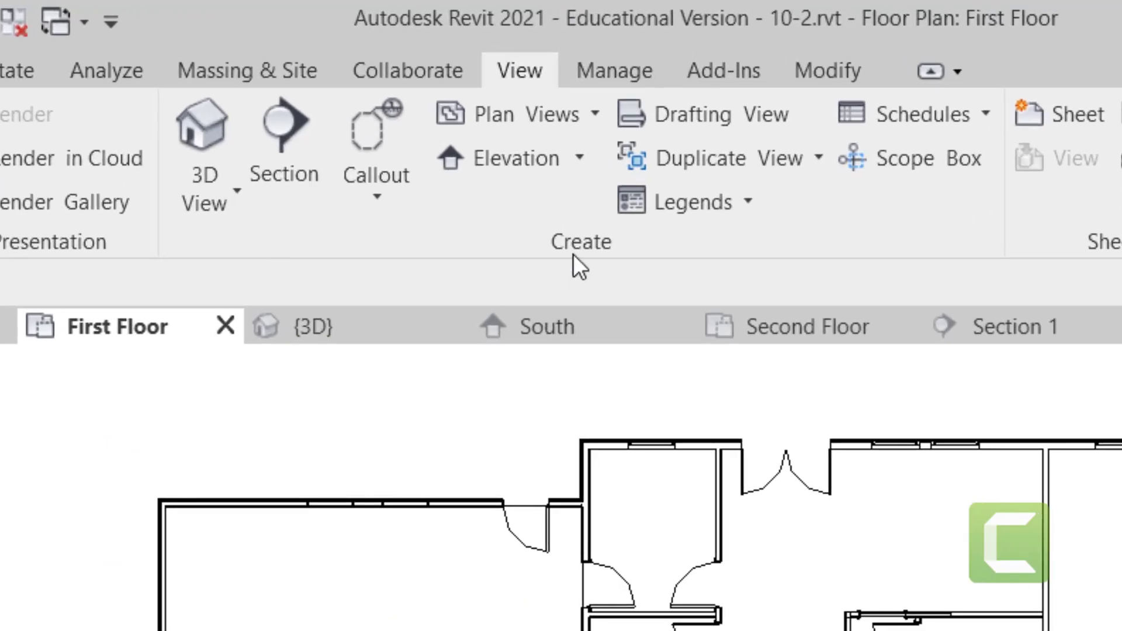
Draw a north–south section line across the house and shift it right through the stair
{"action": "left_click", "coordinate": [277, 166]}
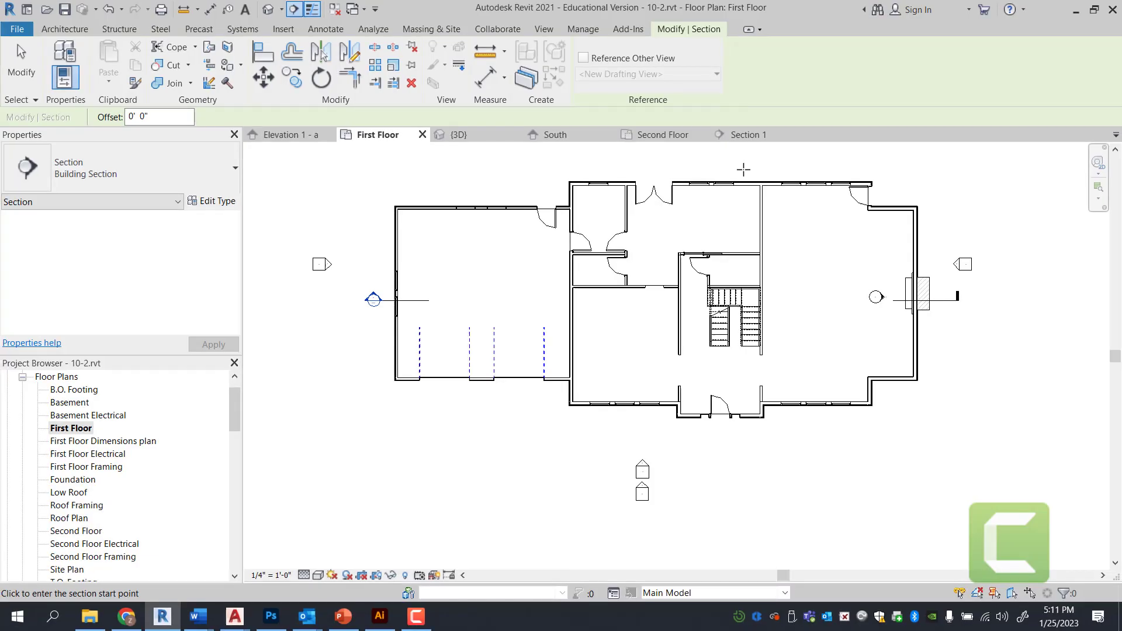
{"action": "left_click", "coordinate": [740, 168]}
{"action": "left_click", "coordinate": [740, 440]}
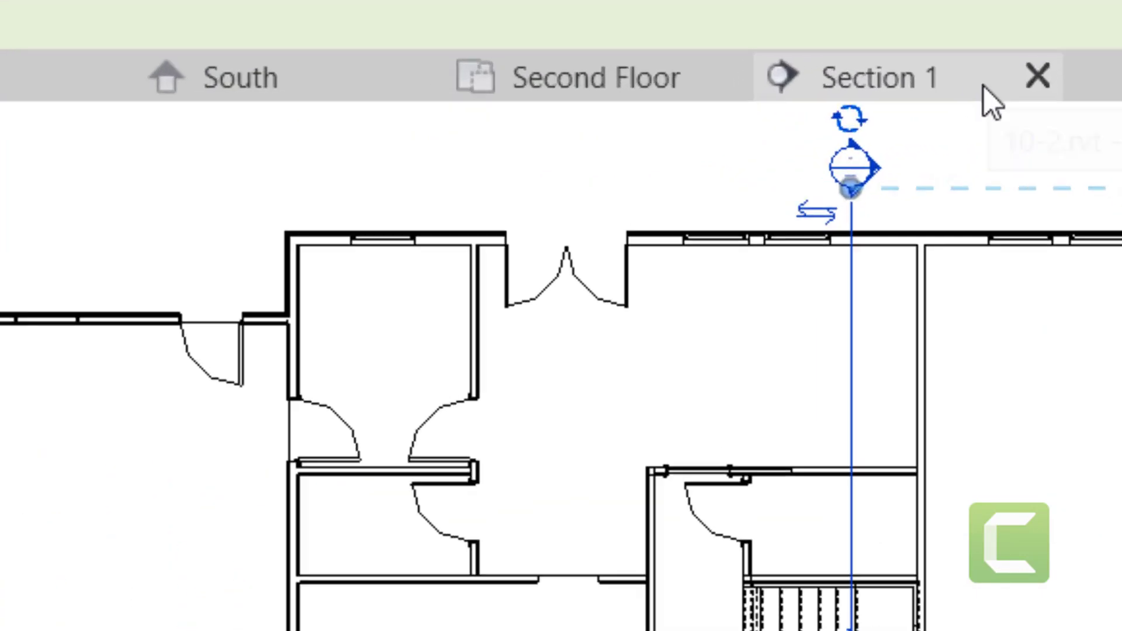
{"action": "scroll", "coordinate": [743, 168], "scroll_direction": "up", "scroll_amount": 2}
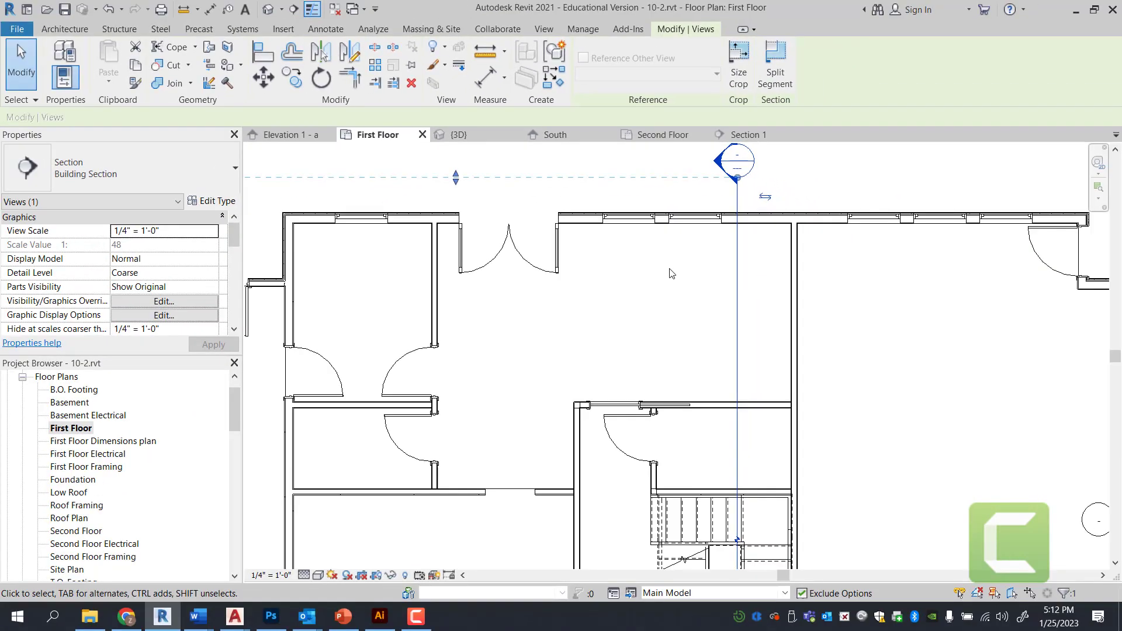
{"action": "middle_click_drag", "start_coordinate": [620, 270], "coordinate": [599, 327]}
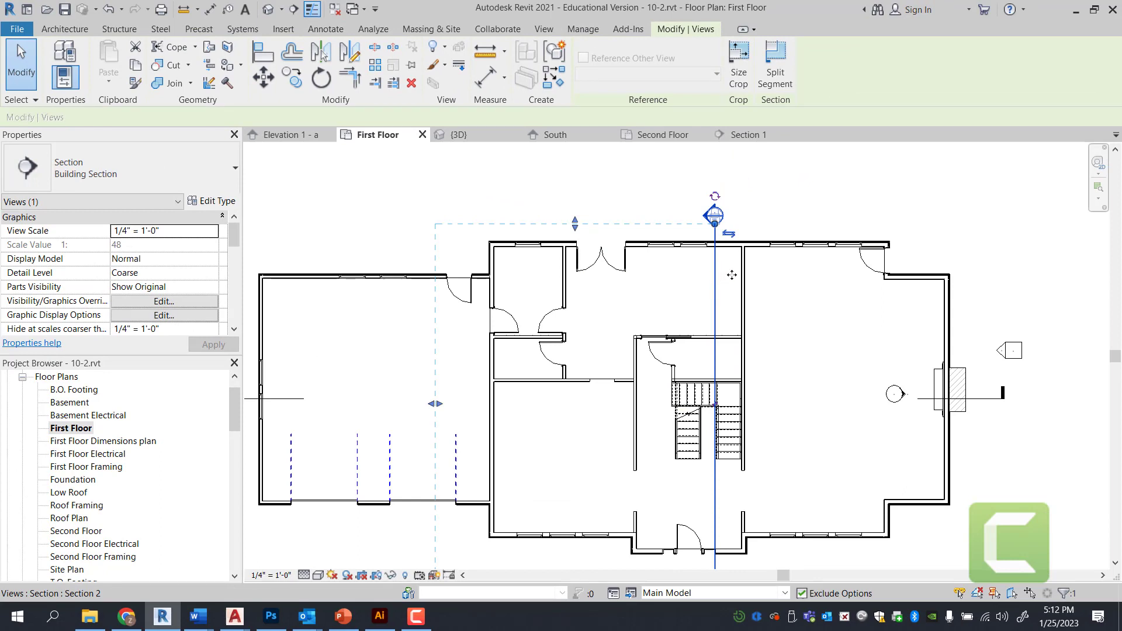
{"action": "left_click_drag", "start_coordinate": [715, 278], "coordinate": [728, 278]}
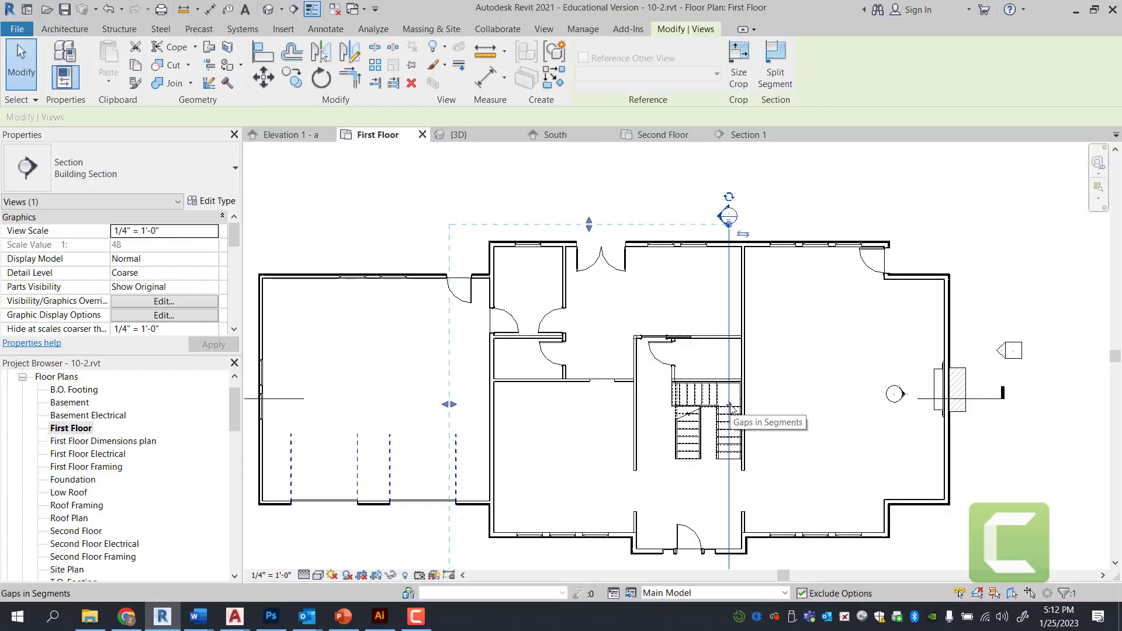
Remove the section head from the top end and place it at the bottom end
{"action": "left_click", "coordinate": [729, 197]}
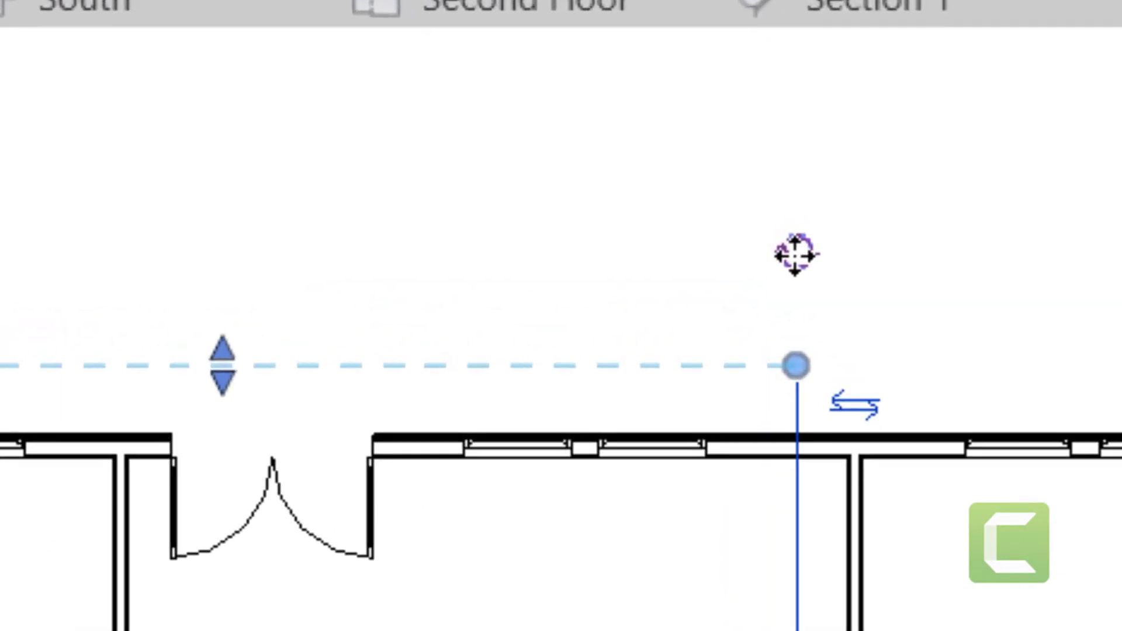
{"action": "left_click", "coordinate": [729, 197]}
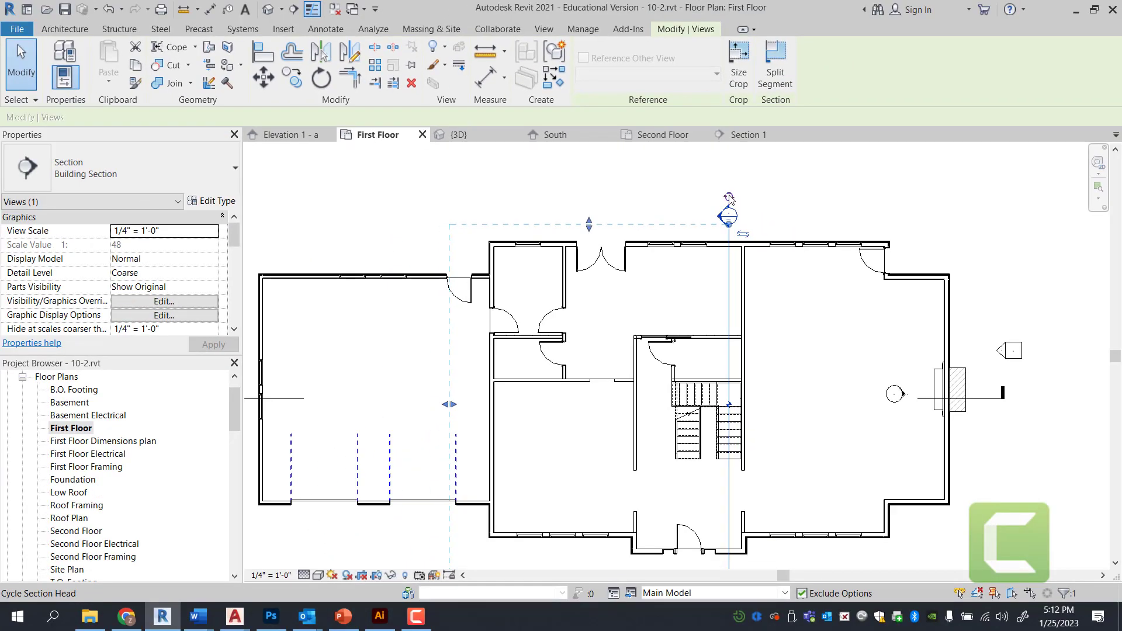
{"action": "left_click", "coordinate": [729, 197]}
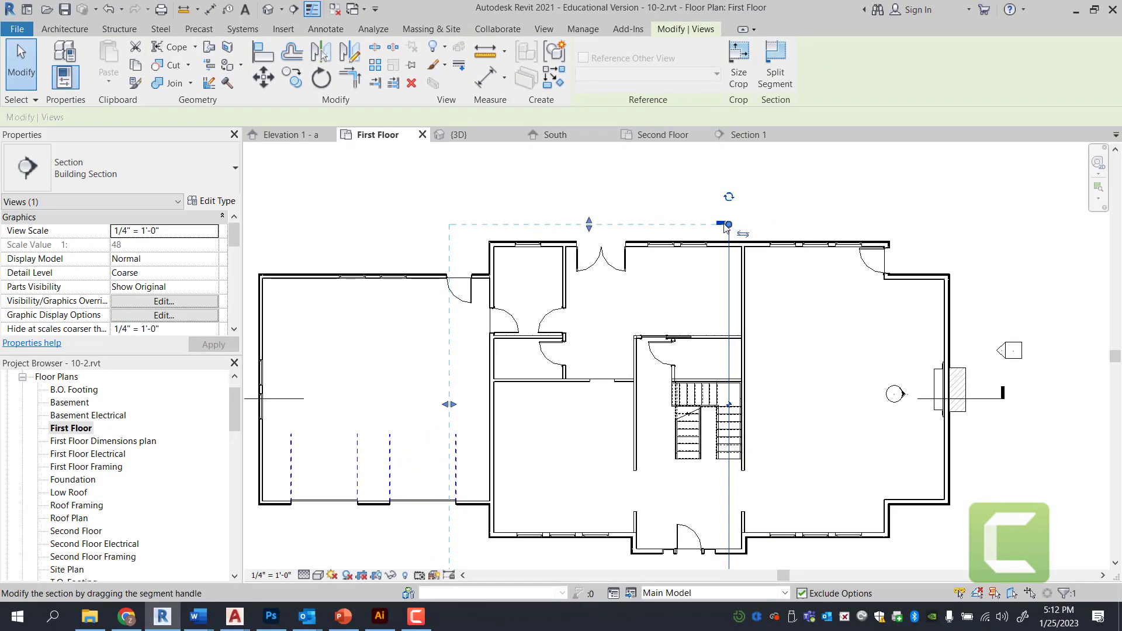
{"action": "scroll", "coordinate": [727, 187], "scroll_direction": "down", "scroll_amount": 1}
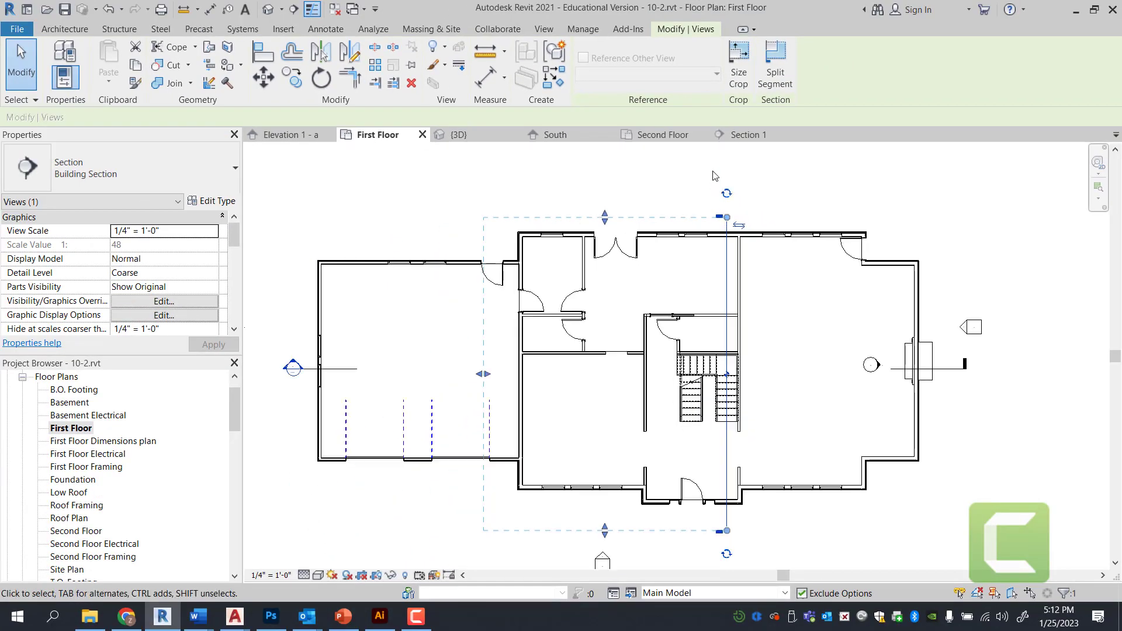
{"action": "left_click", "coordinate": [727, 556]}
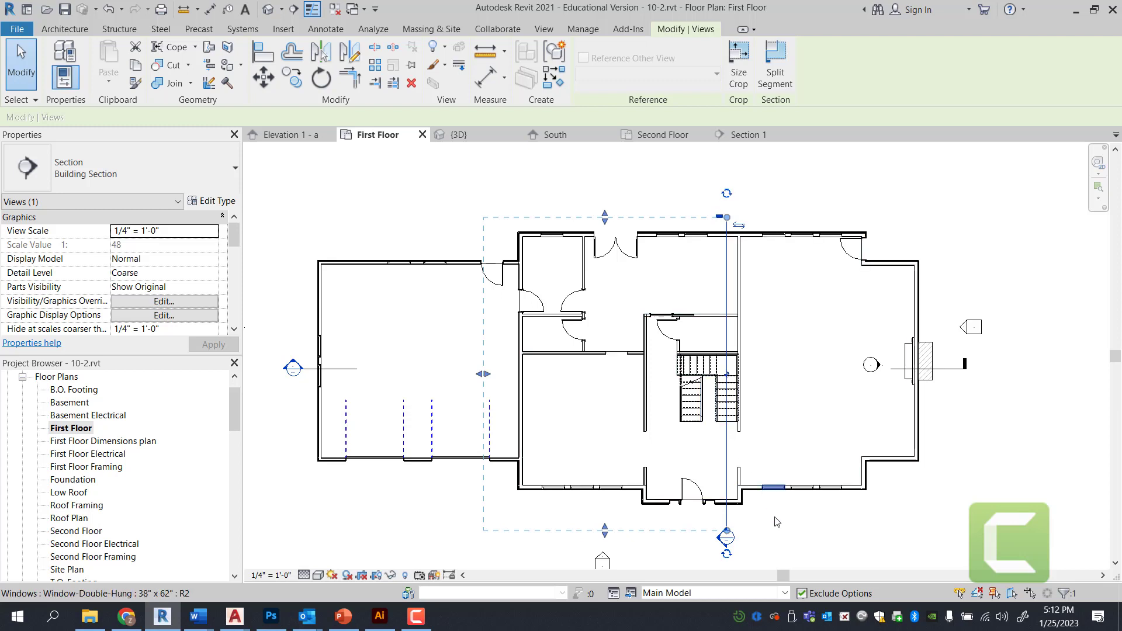
{"action": "left_click", "coordinate": [781, 535]}
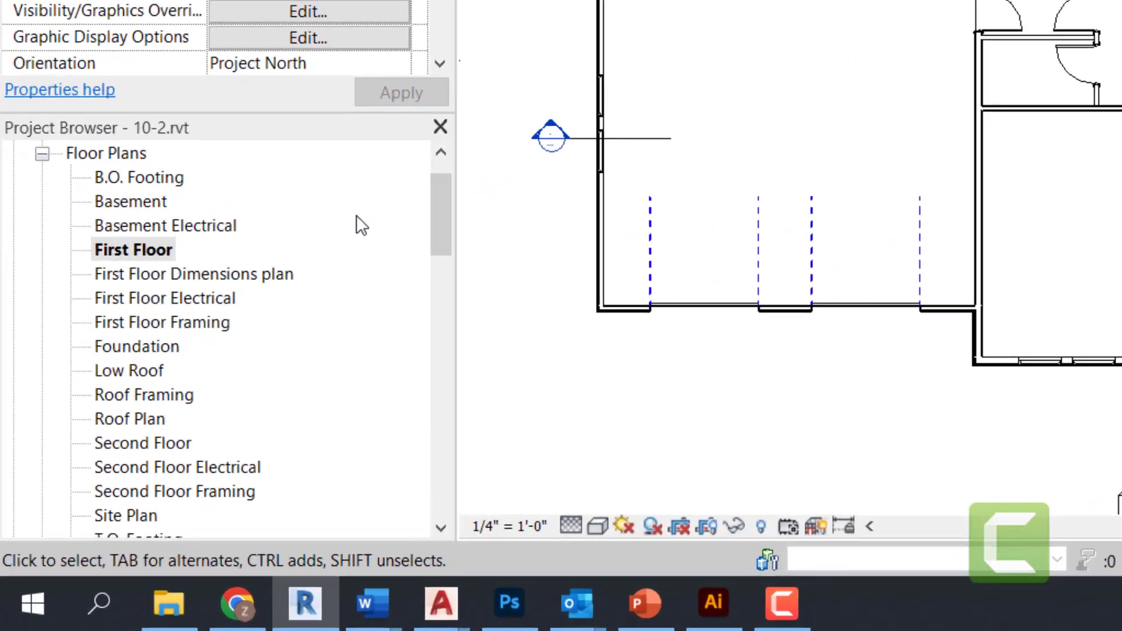
Rename the Section 2 view to 'Cross Section 1'
{"action": "left_click_drag", "start_coordinate": [444, 220], "coordinate": [450, 319]}
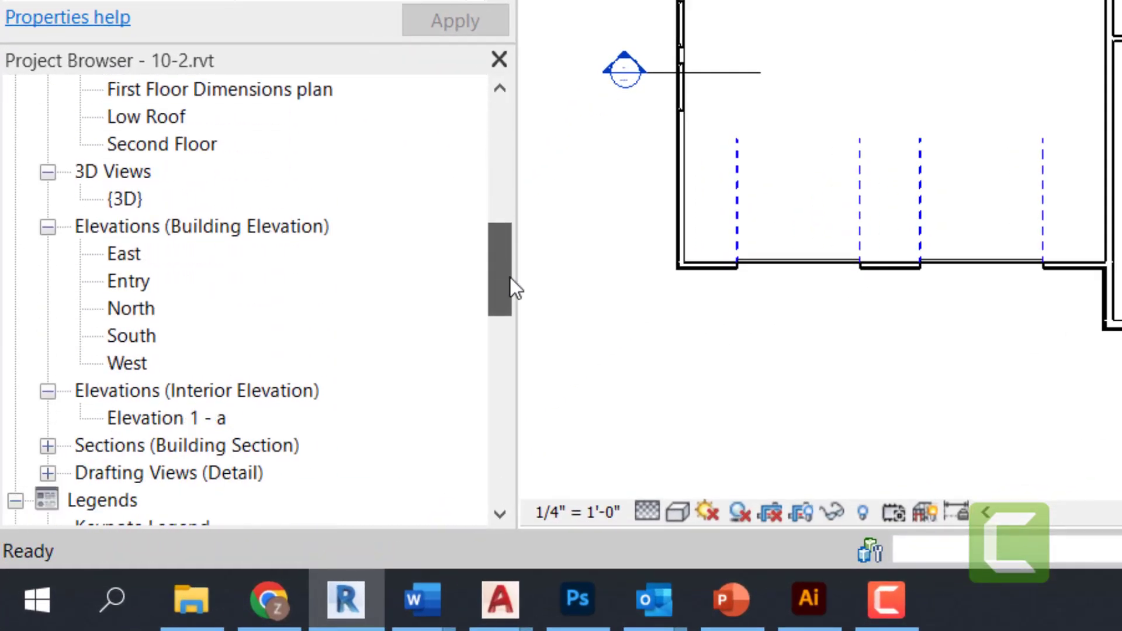
{"action": "left_click_drag", "start_coordinate": [511, 278], "coordinate": [513, 319]}
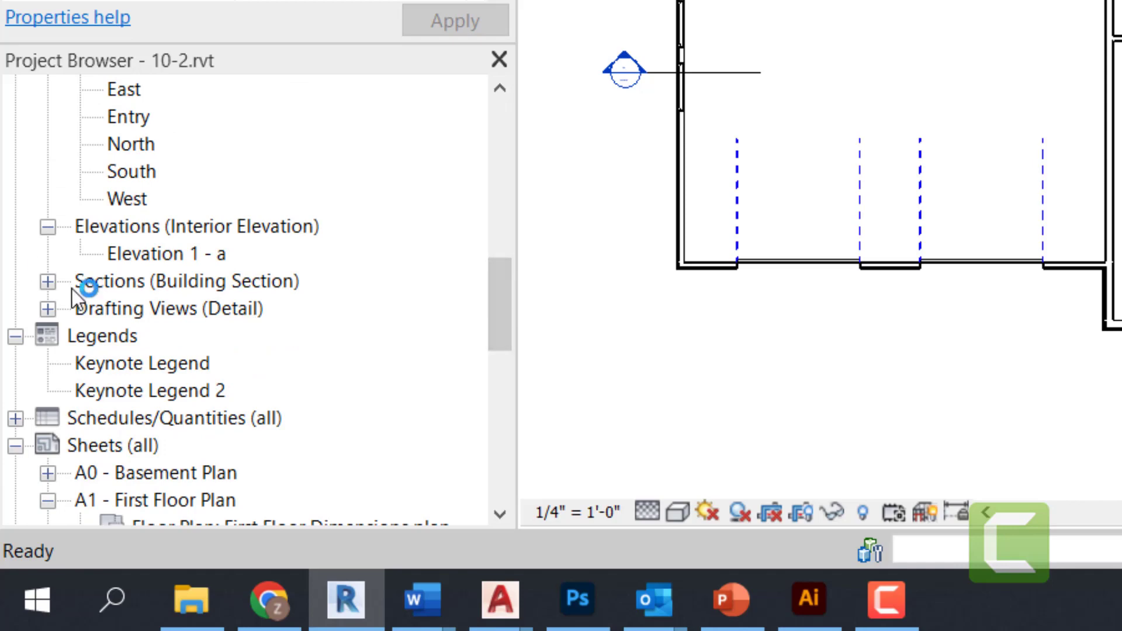
{"action": "left_click", "coordinate": [48, 281]}
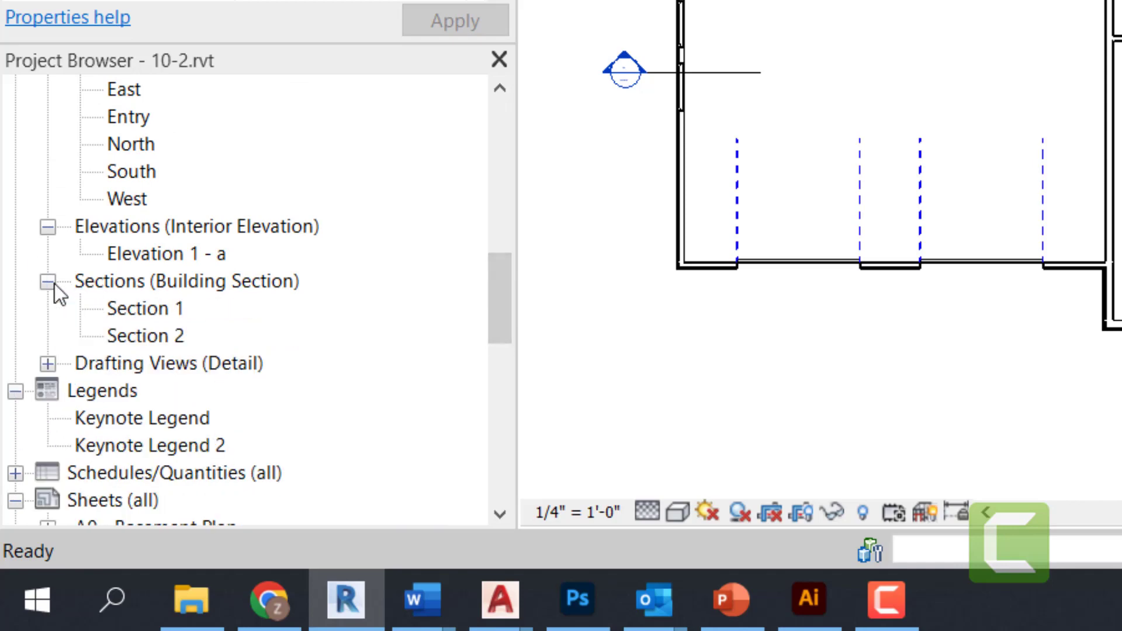
{"action": "left_click", "coordinate": [170, 342]}
{"action": "right_click", "coordinate": [170, 342]}
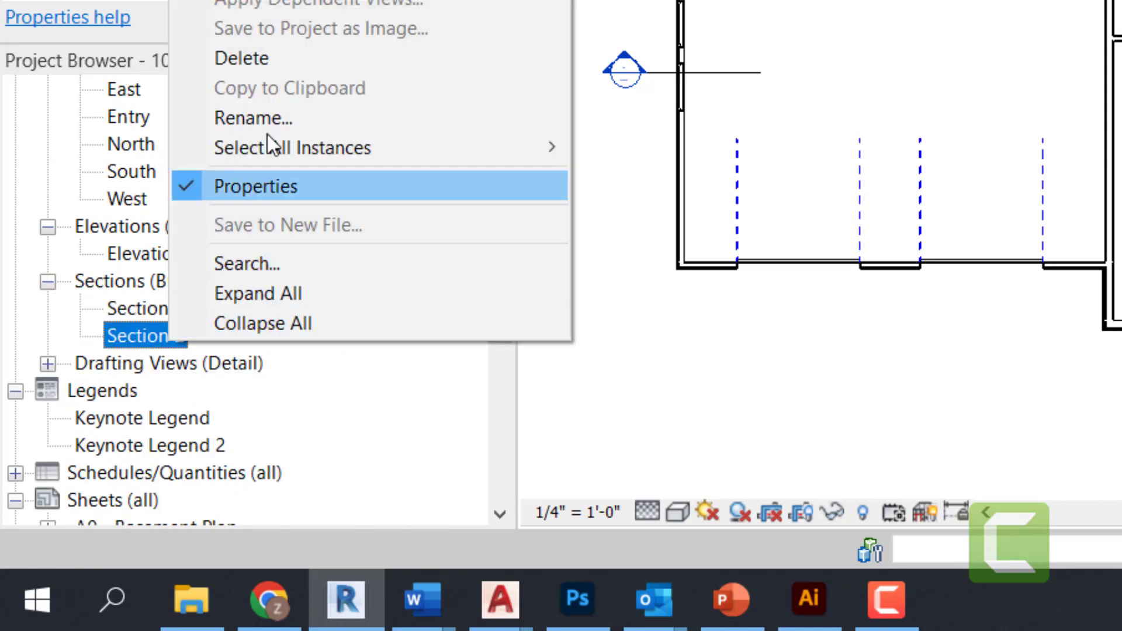
{"action": "left_click", "coordinate": [253, 117]}
{"action": "type", "text": "Cross Section 1"}
{"action": "left_click", "coordinate": [193, 308]}
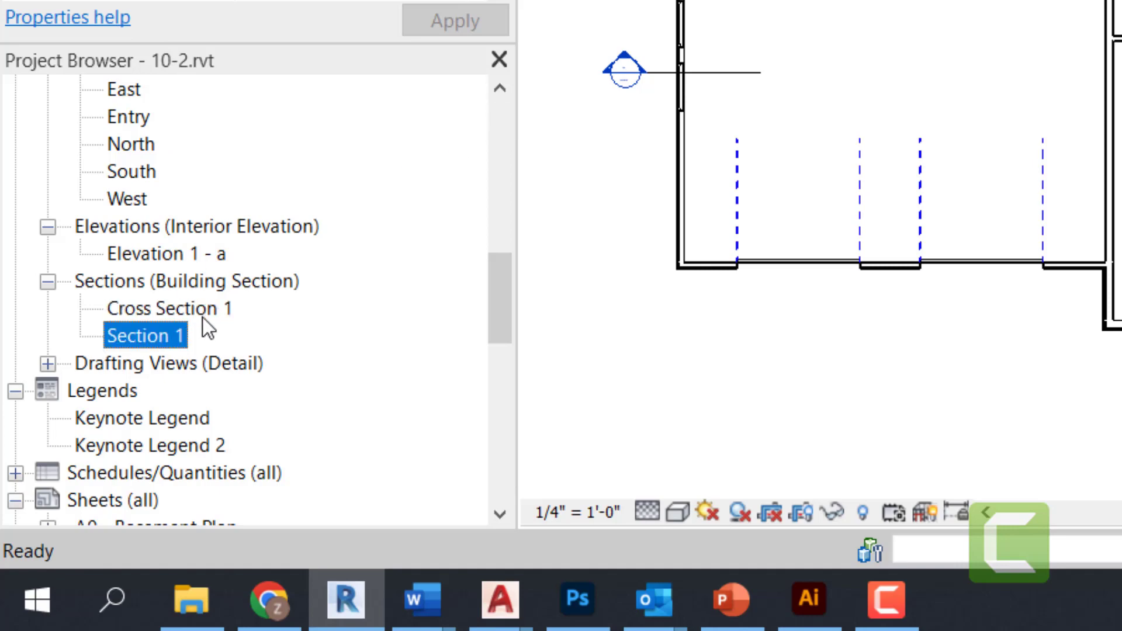
Open the Section 1 view and rename it 'Longitudinal Section'
{"action": "double_click", "coordinate": [174, 337]}
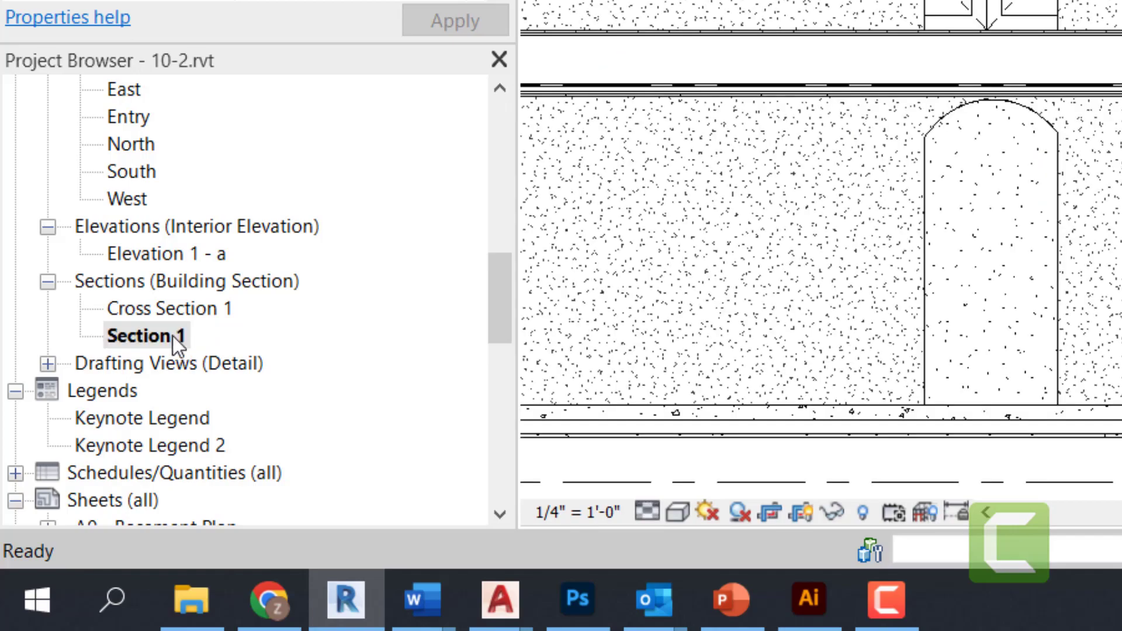
{"action": "right_click", "coordinate": [173, 336]}
{"action": "left_click", "coordinate": [327, 110]}
{"action": "type", "text": "Longitudinal Section"}
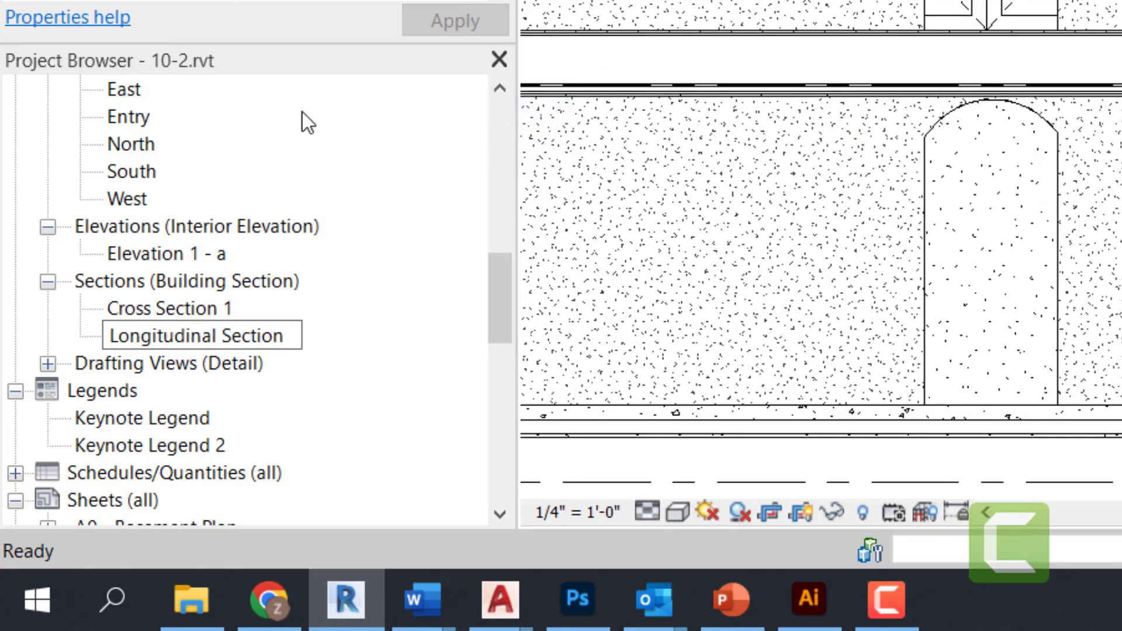
{"action": "key", "text": "Return"}
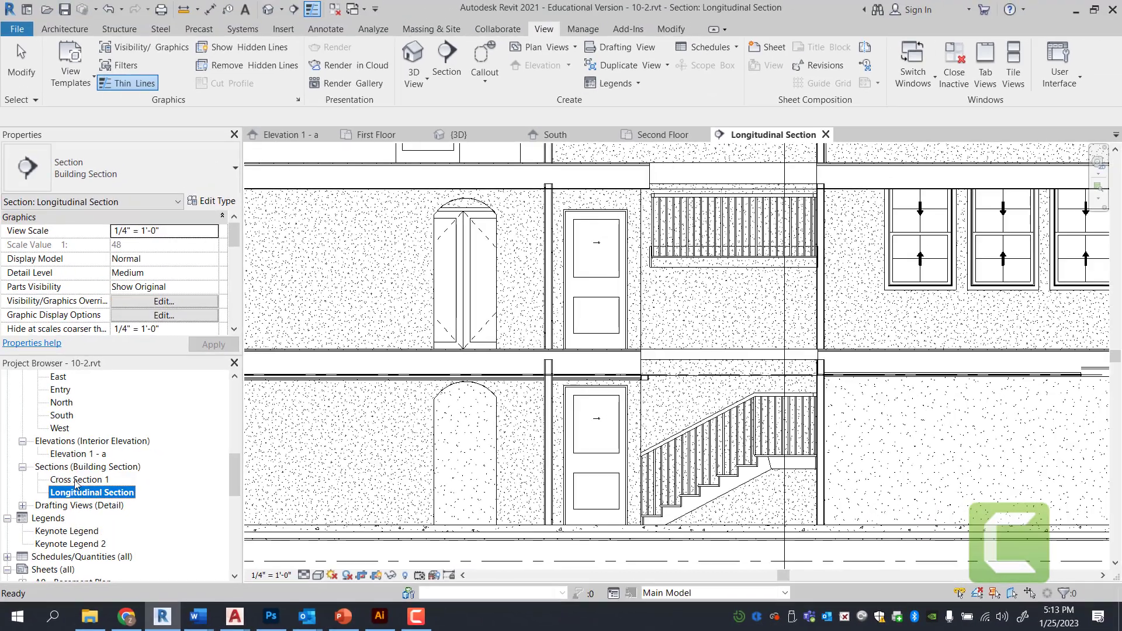
Open Cross Section 1 and zoom around the stair run and the wood-joist floor
{"action": "double_click", "coordinate": [76, 480]}
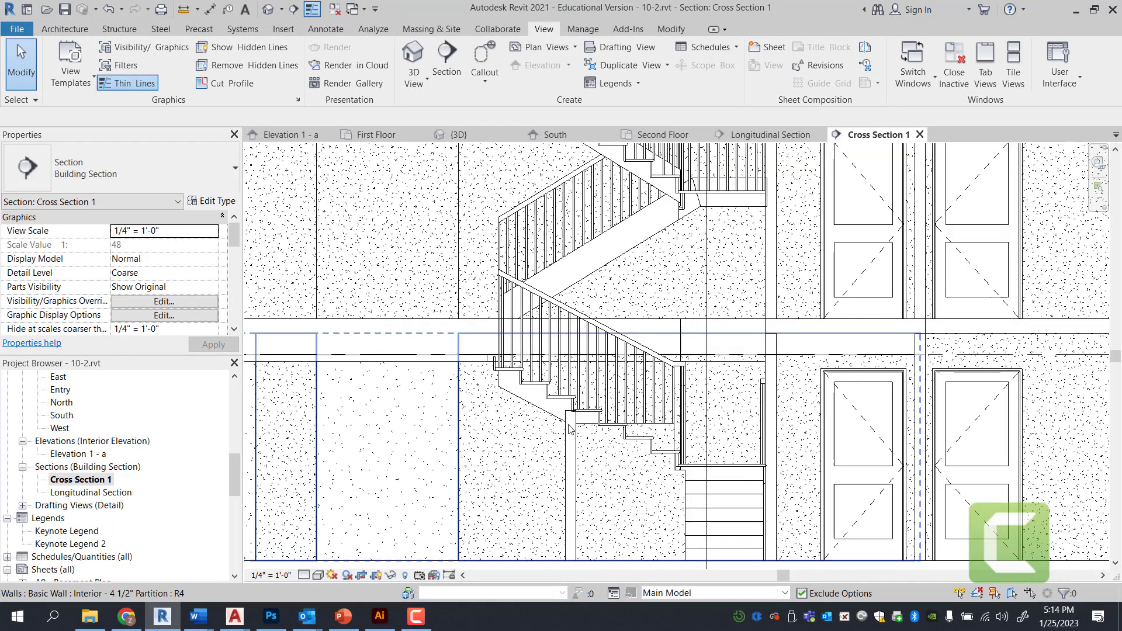
{"action": "scroll", "coordinate": [544, 409], "scroll_direction": "down", "scroll_amount": 2}
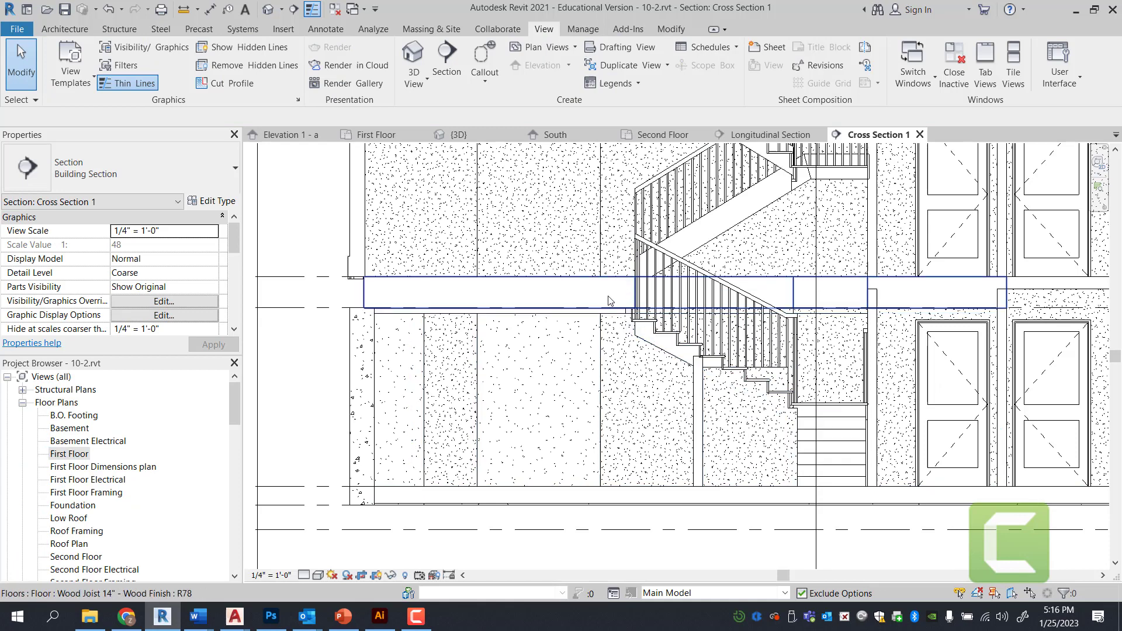
{"action": "scroll", "coordinate": [636, 296], "scroll_direction": "up", "scroll_amount": 2}
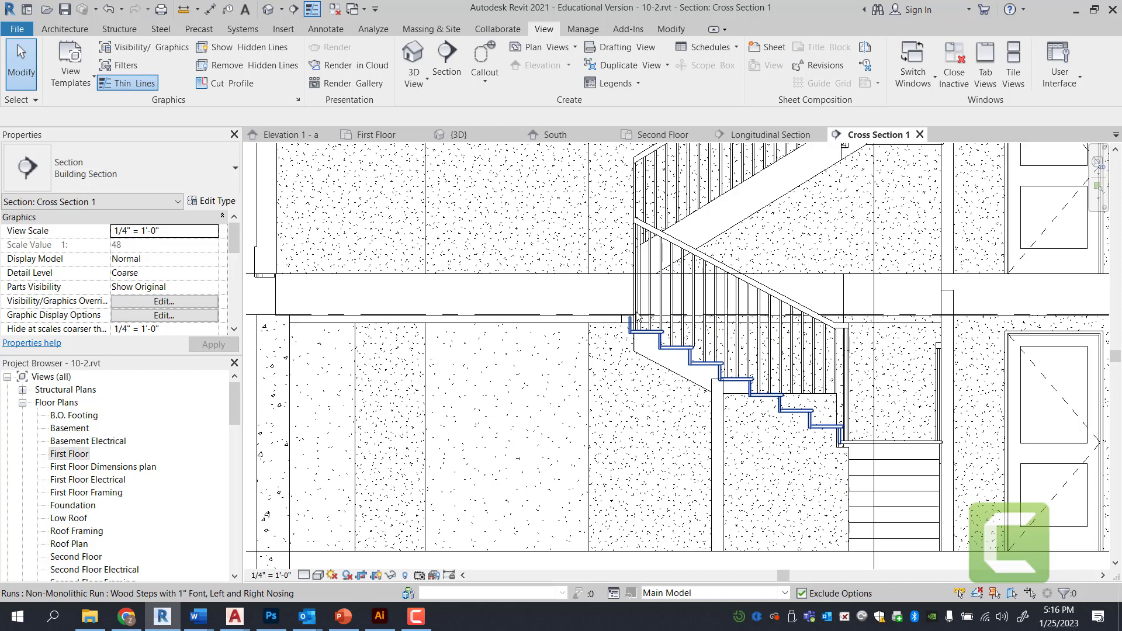
Align the basement partition wall beside the stair to the handrail reference
{"action": "left_click", "coordinate": [666, 30]}
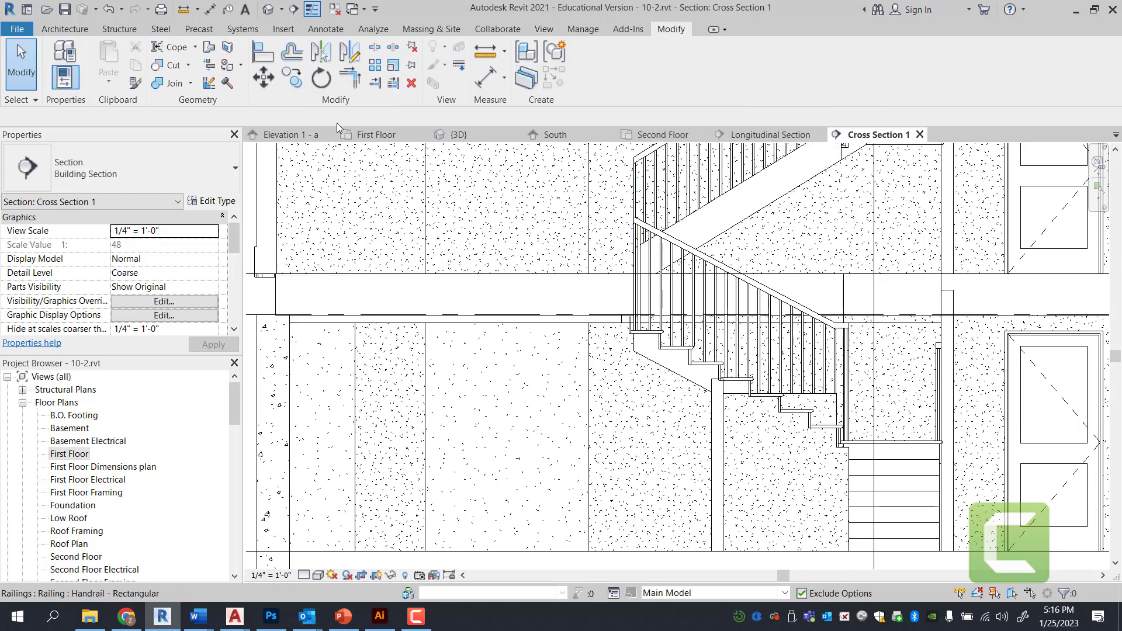
{"action": "left_click", "coordinate": [261, 52]}
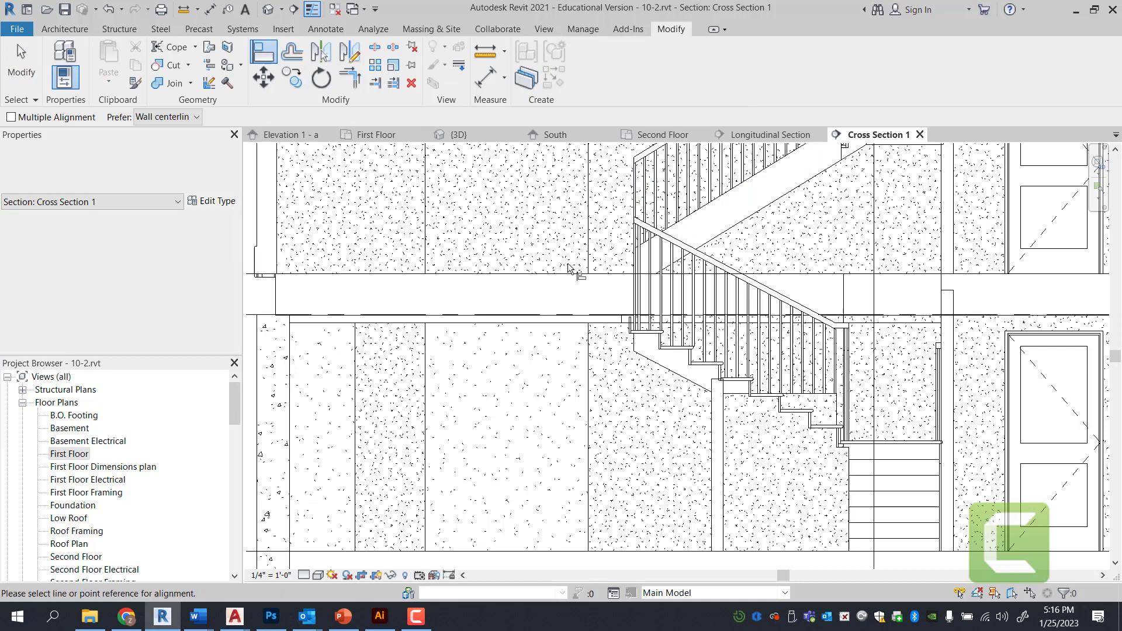
{"action": "scroll", "coordinate": [631, 300], "scroll_direction": "up", "scroll_amount": 1}
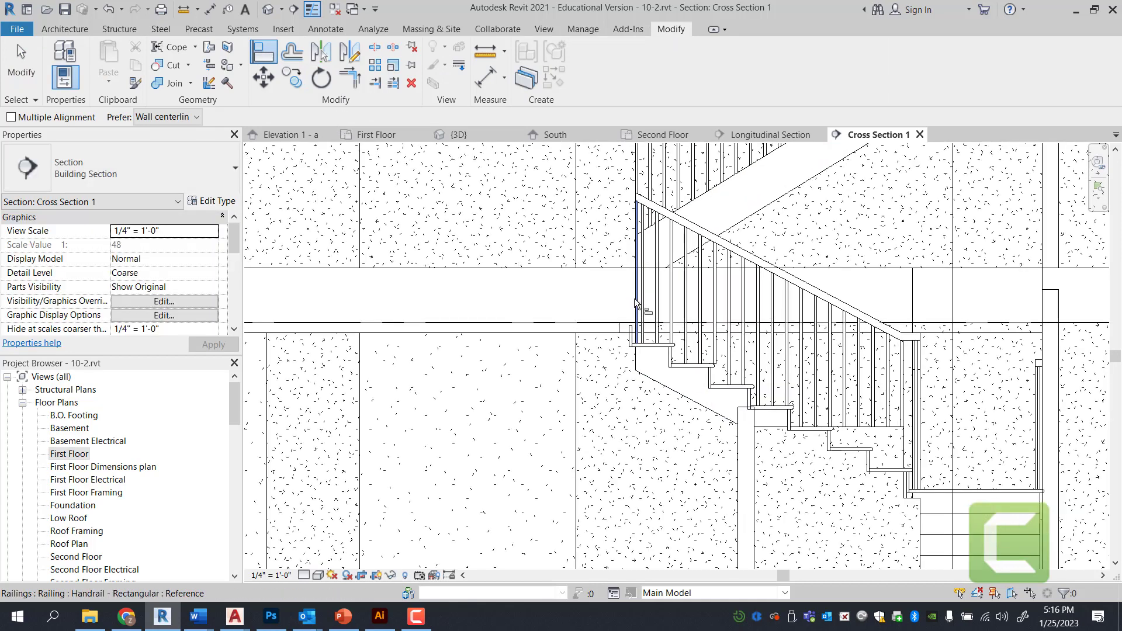
{"action": "key", "text": "Tab"}
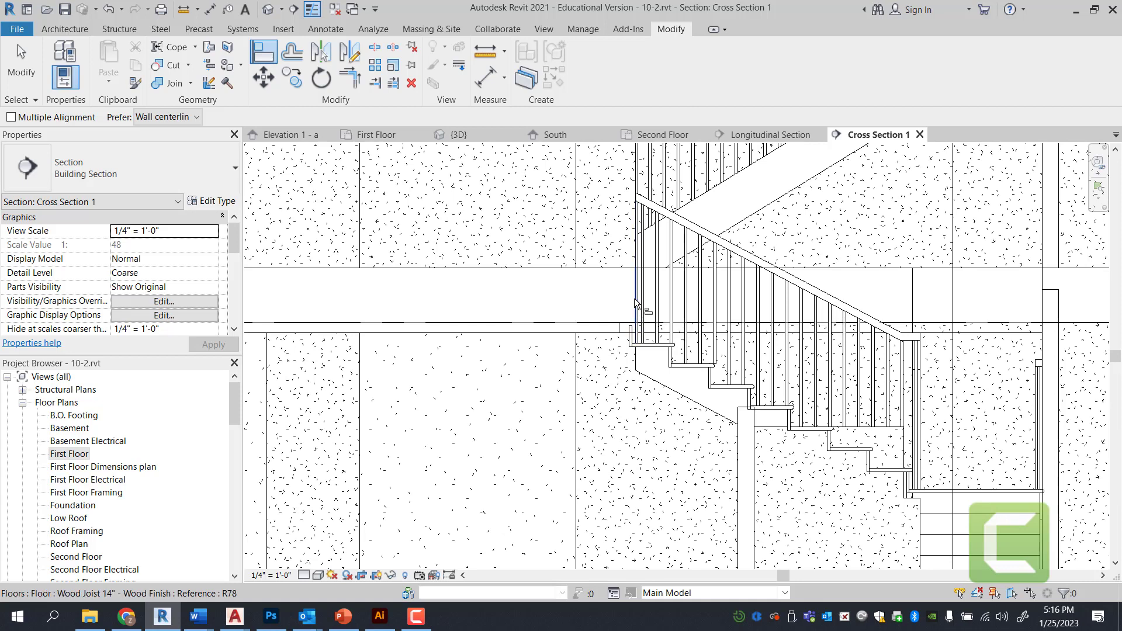
{"action": "key", "text": "Tab"}
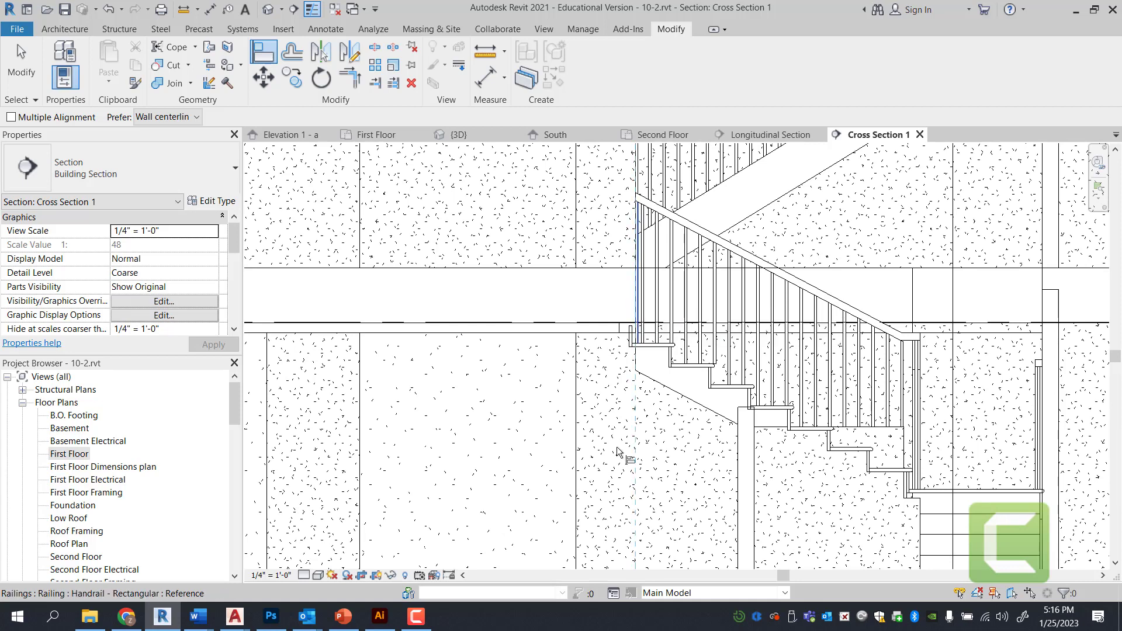
{"action": "scroll", "coordinate": [617, 451], "scroll_direction": "down", "scroll_amount": 2}
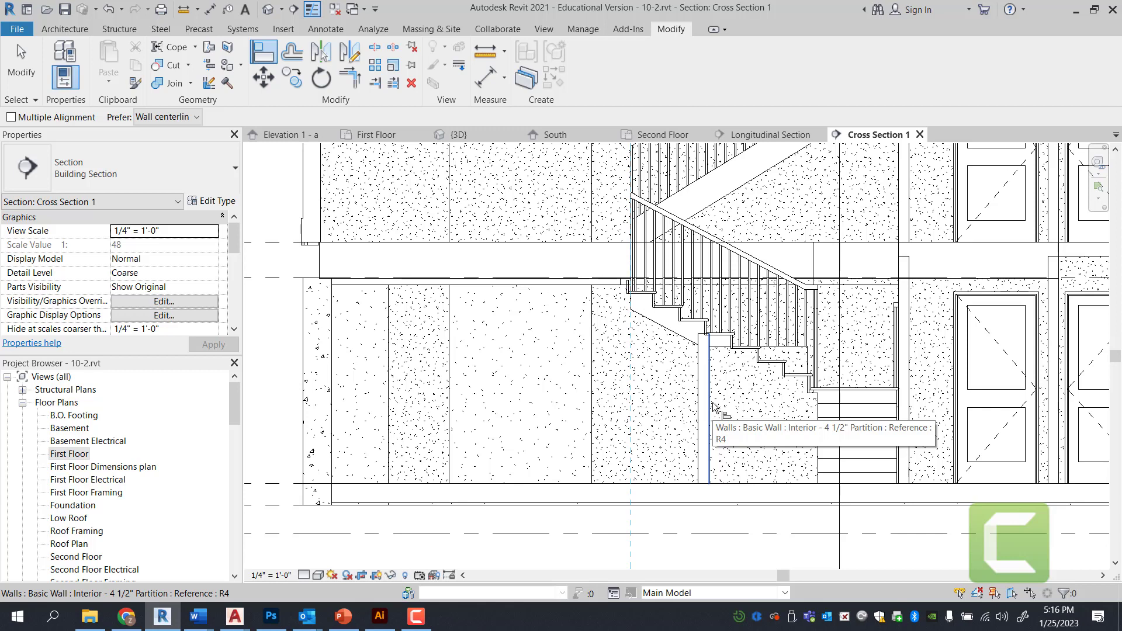
{"action": "left_click", "coordinate": [710, 405]}
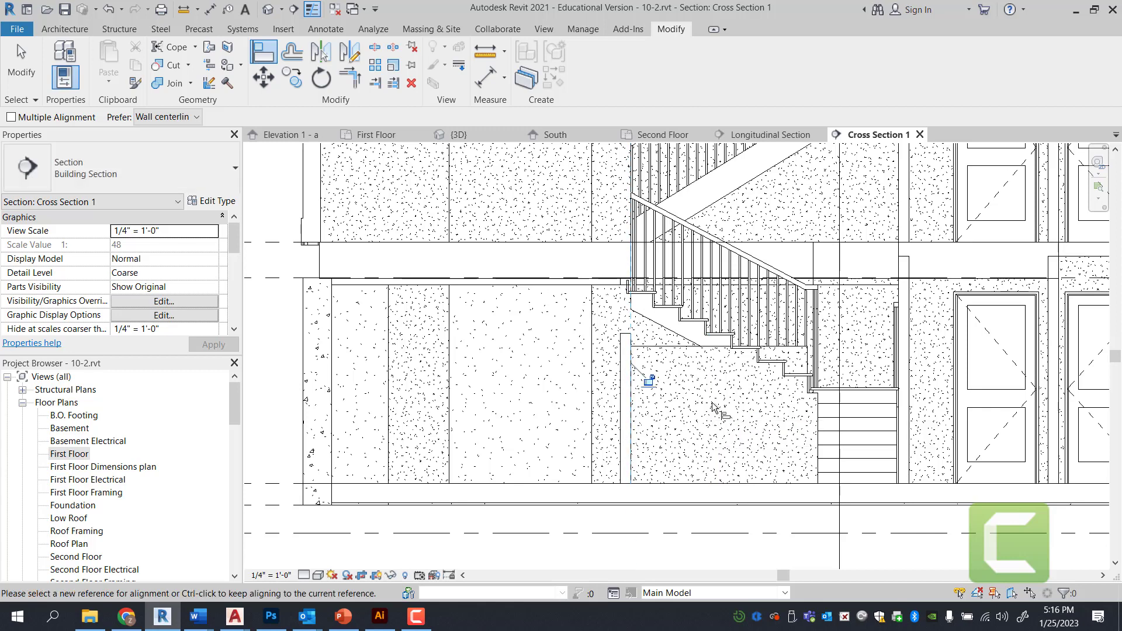
{"action": "scroll", "coordinate": [631, 342], "scroll_direction": "up", "scroll_amount": 2}
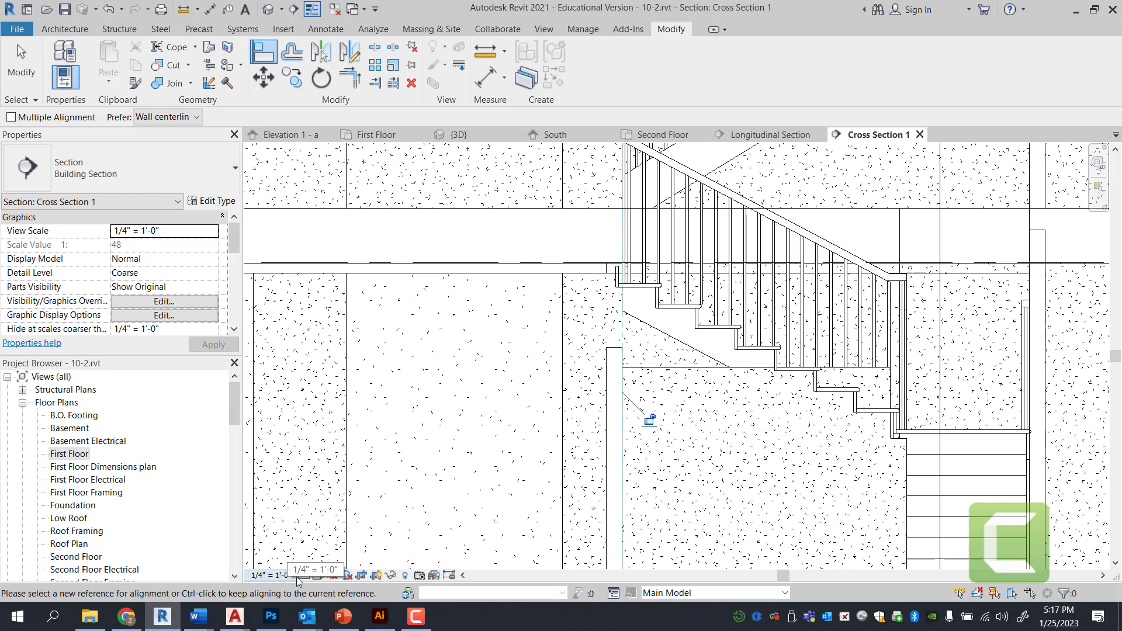
{"action": "key", "text": "Escape"}
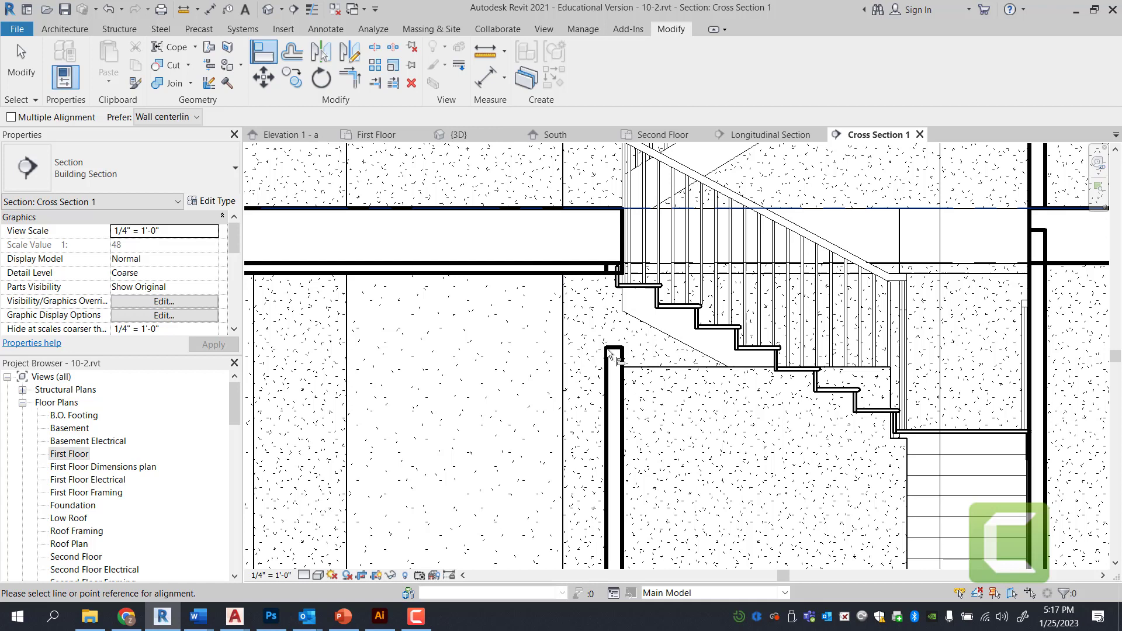
{"action": "key", "text": "Escape"}
Drag the partition's top up to the floor above, making it 7' 3" tall
{"action": "left_click", "coordinate": [617, 370]}
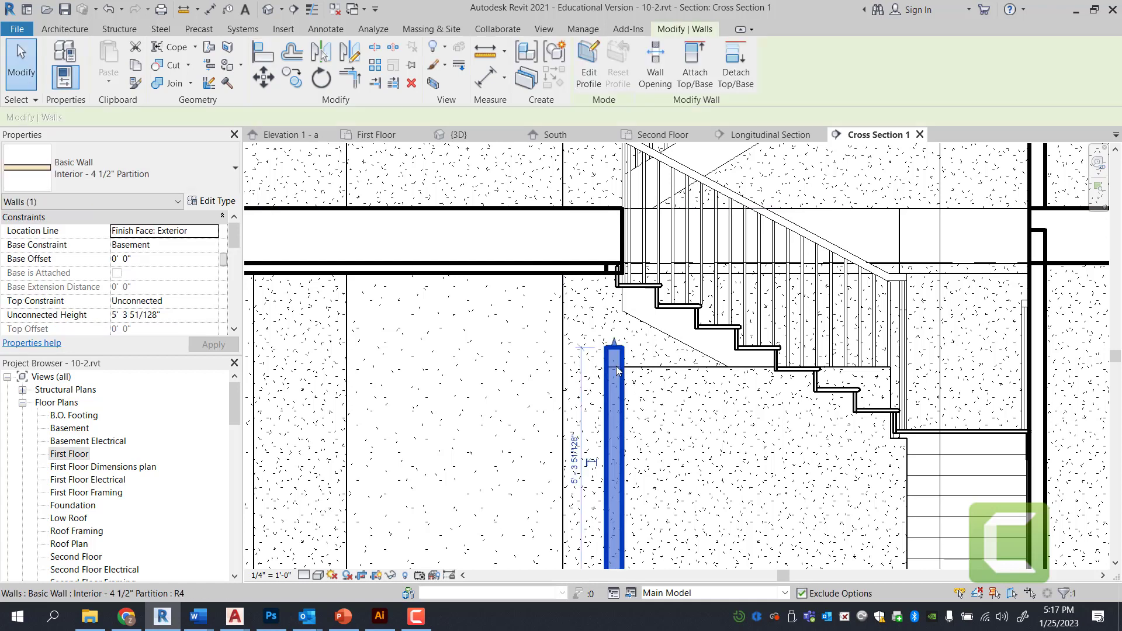
{"action": "left_click_drag", "start_coordinate": [615, 345], "coordinate": [615, 270]}
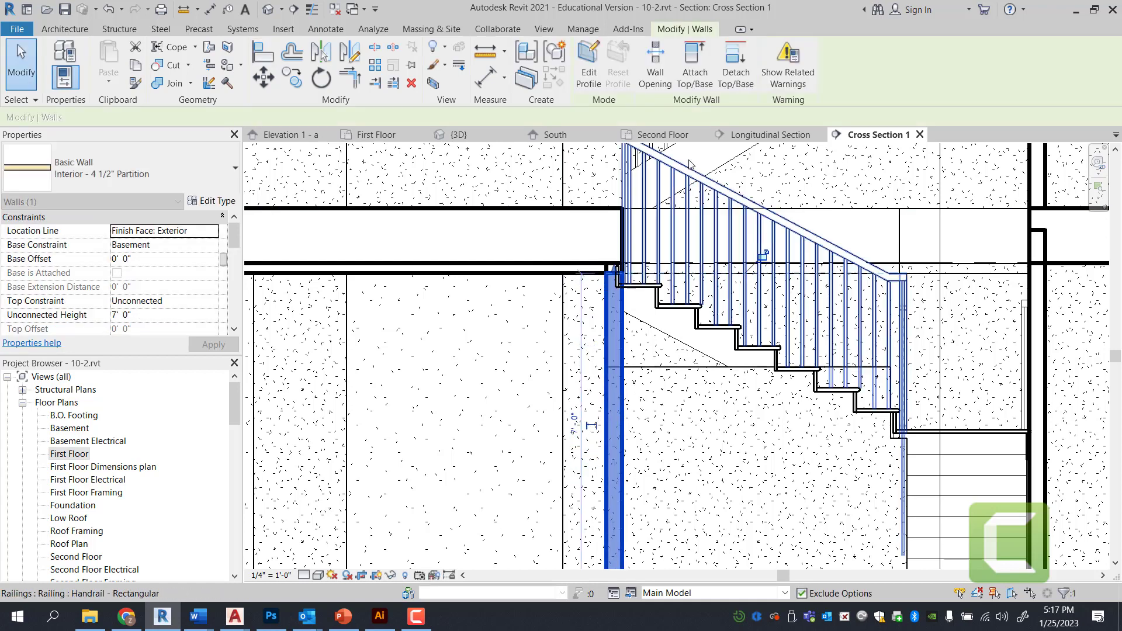
{"action": "left_click", "coordinate": [835, 182]}
{"action": "scroll", "coordinate": [713, 215], "scroll_direction": "down", "scroll_amount": 2}
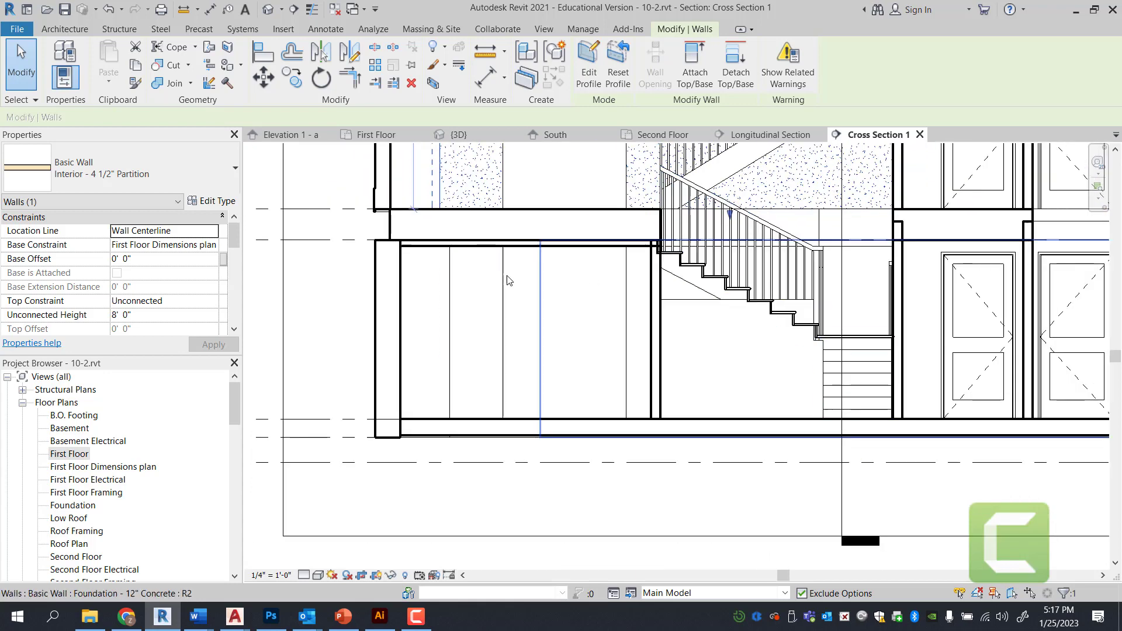
{"action": "scroll", "coordinate": [655, 243], "scroll_direction": "up", "scroll_amount": 2}
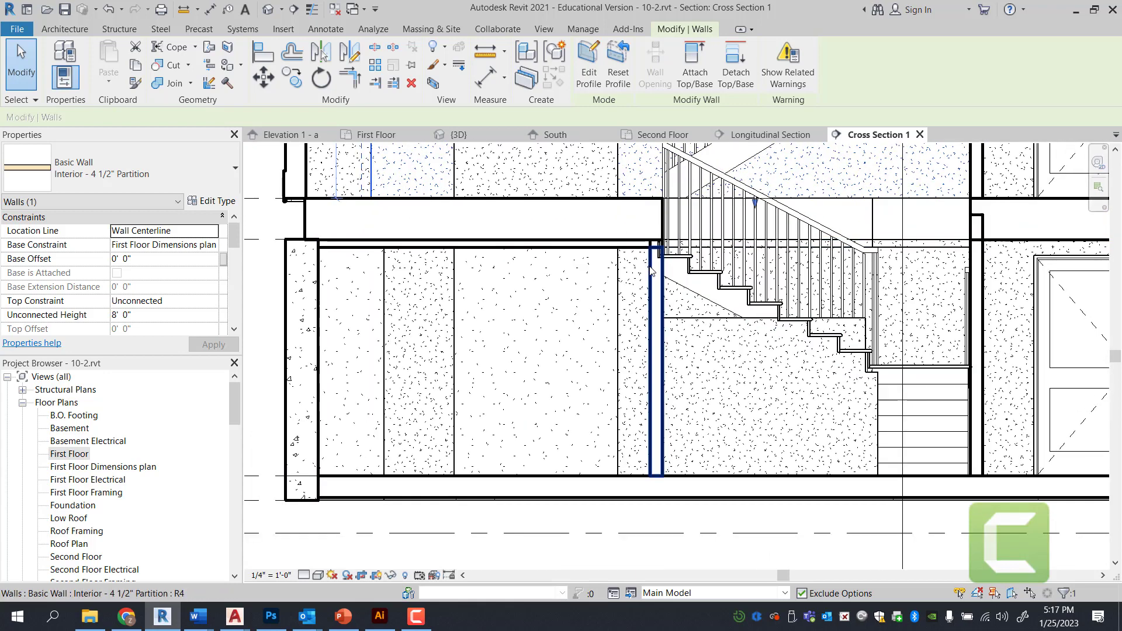
{"action": "left_click", "coordinate": [655, 266]}
{"action": "left_click_drag", "start_coordinate": [657, 248], "coordinate": [656, 240]}
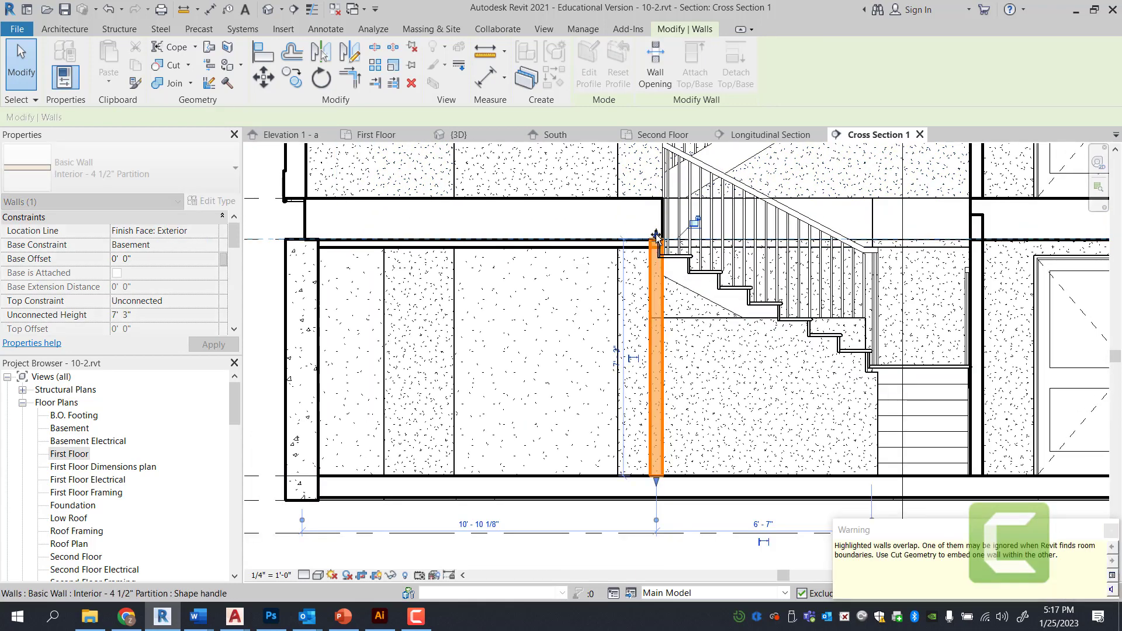
{"action": "left_click", "coordinate": [606, 248]}
{"action": "scroll", "coordinate": [610, 257], "scroll_direction": "up", "scroll_amount": 1}
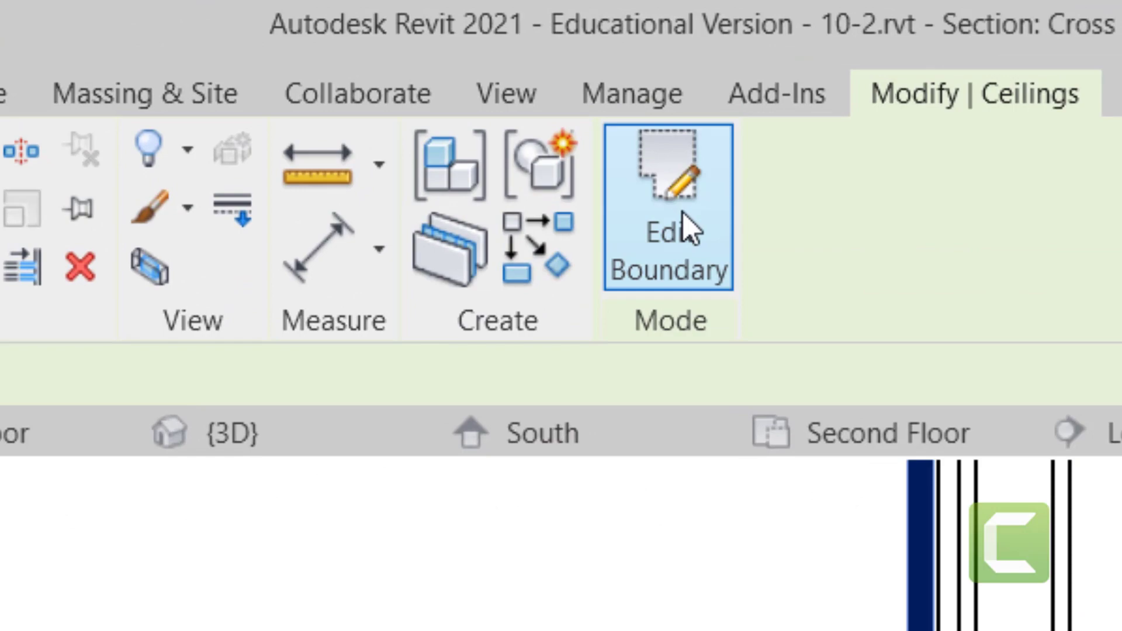
Edit the basement ceiling boundary, going to the First Floor plan for the sketch
{"action": "left_click", "coordinate": [598, 74]}
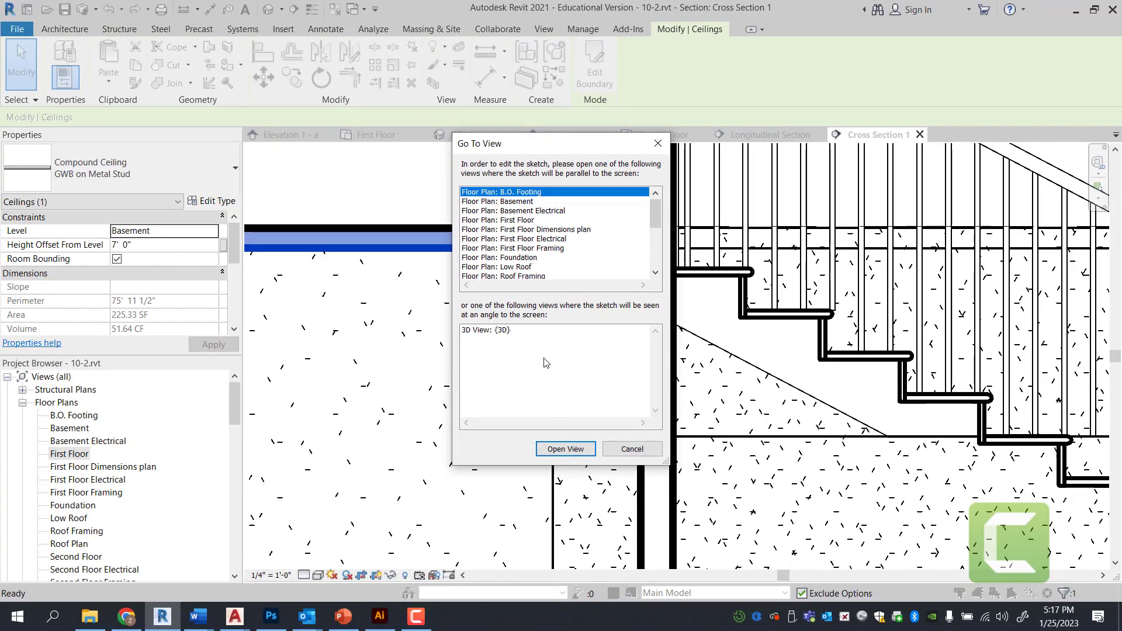
{"action": "double_click", "coordinate": [526, 221]}
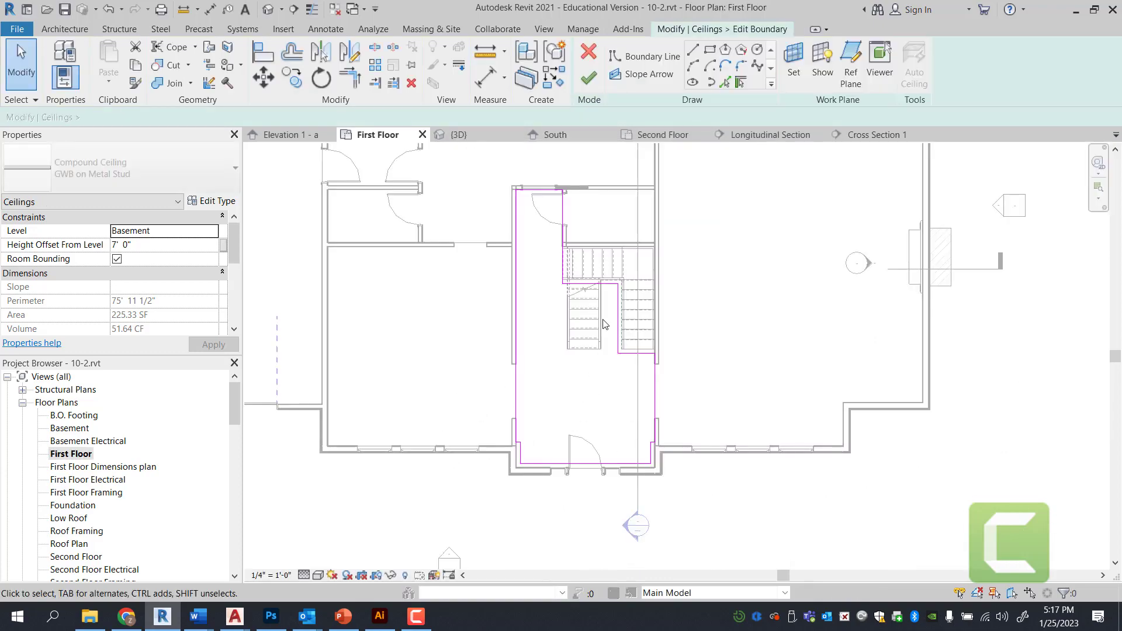
{"action": "scroll", "coordinate": [608, 298], "scroll_direction": "up", "scroll_amount": 2}
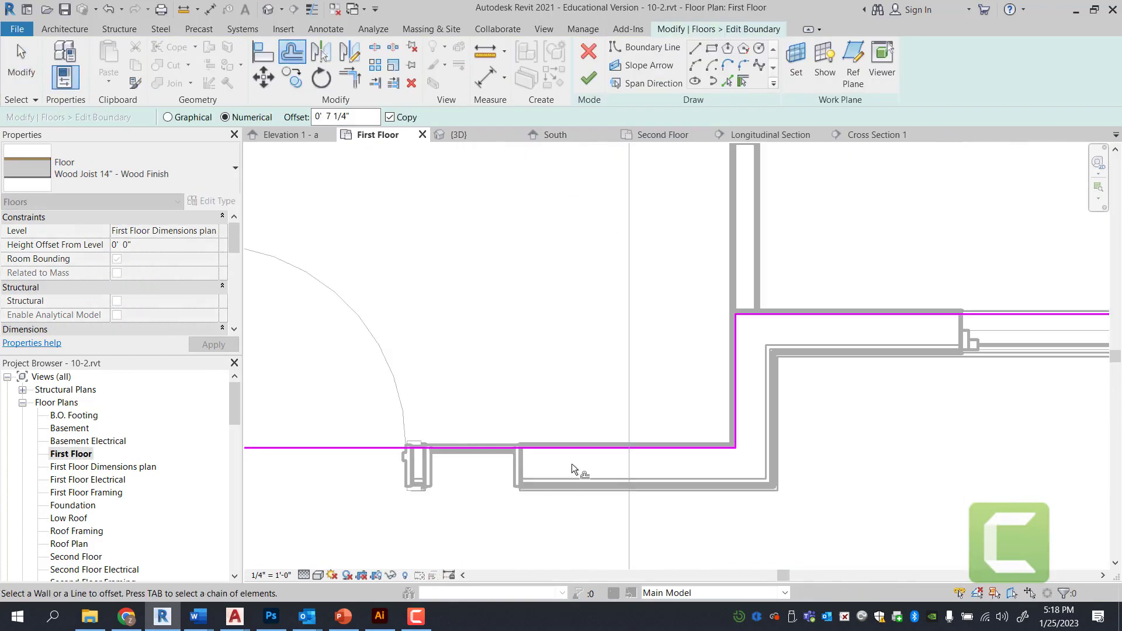
Trim the floor's top boundary lines to corners with TR, continuing past the finish error
{"action": "scroll", "coordinate": [572, 466], "scroll_direction": "up", "scroll_amount": 3}
{"action": "scroll", "coordinate": [792, 260], "scroll_direction": "up", "scroll_amount": 2}
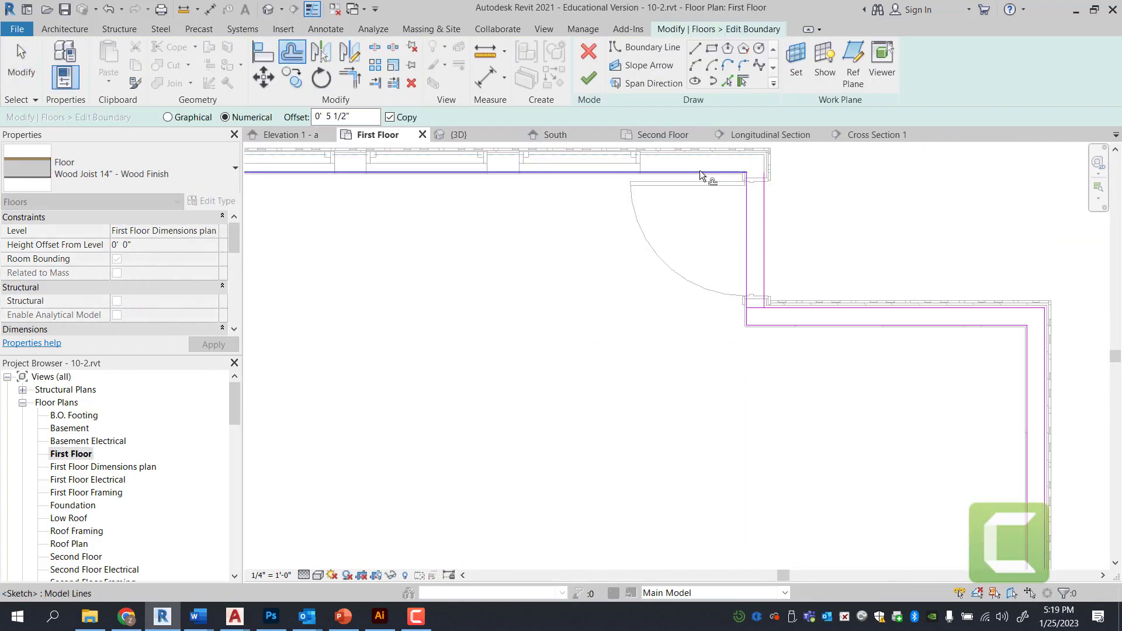
{"action": "middle_click_drag", "start_coordinate": [701, 176], "coordinate": [388, 321]}
{"action": "key", "text": "Escape"}
{"action": "left_click", "coordinate": [661, 242]}
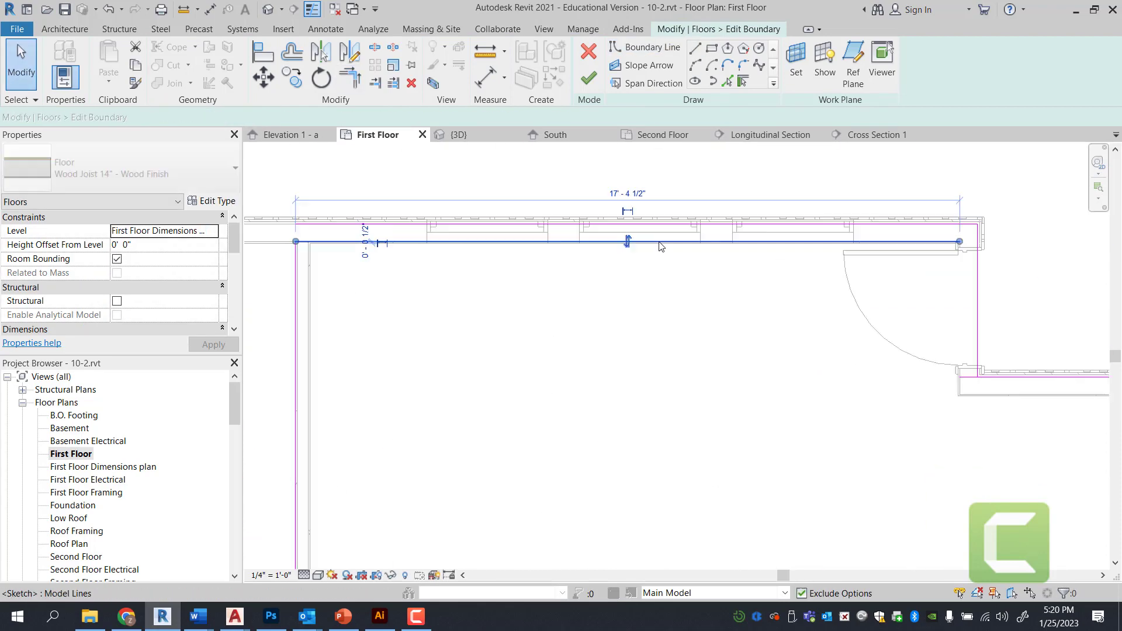
{"action": "key", "text": "t"}
{"action": "key", "text": "r"}
{"action": "scroll", "coordinate": [661, 246], "scroll_direction": "down", "scroll_amount": 5}
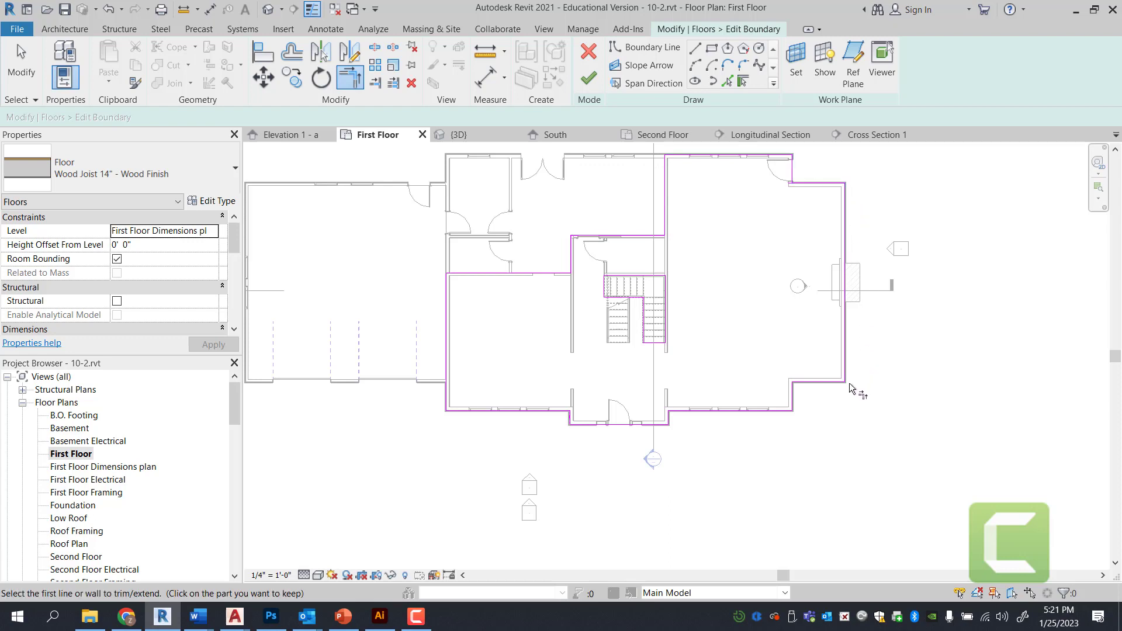
{"action": "scroll", "coordinate": [806, 398], "scroll_direction": "up", "scroll_amount": 6}
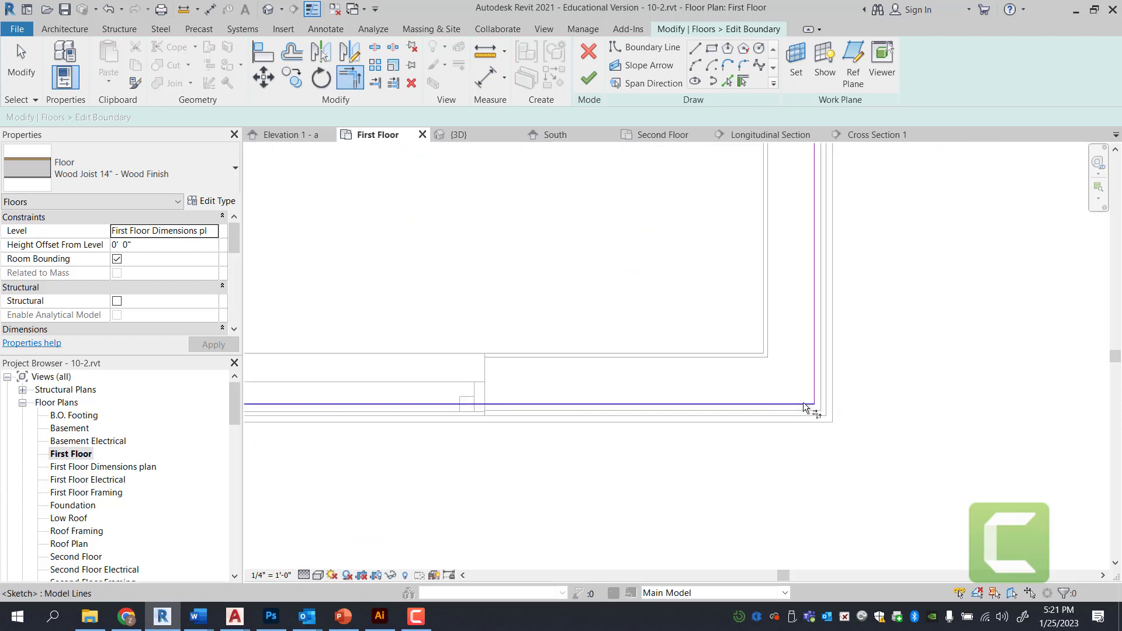
{"action": "scroll", "coordinate": [894, 405], "scroll_direction": "down", "scroll_amount": 5}
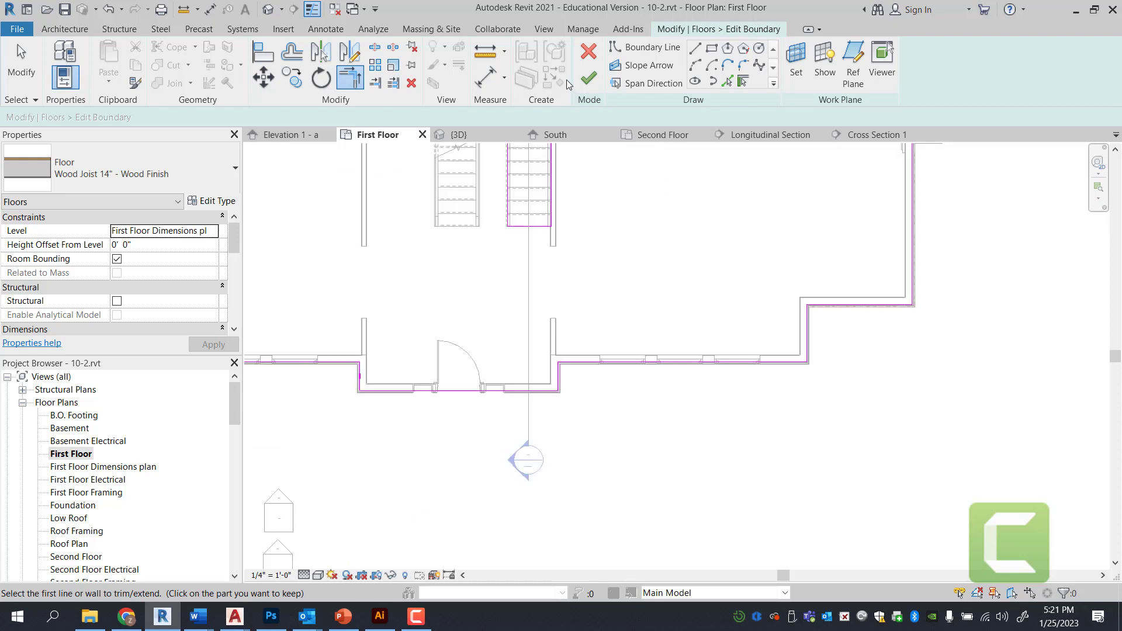
{"action": "scroll", "coordinate": [500, 168], "scroll_direction": "up", "scroll_amount": 2}
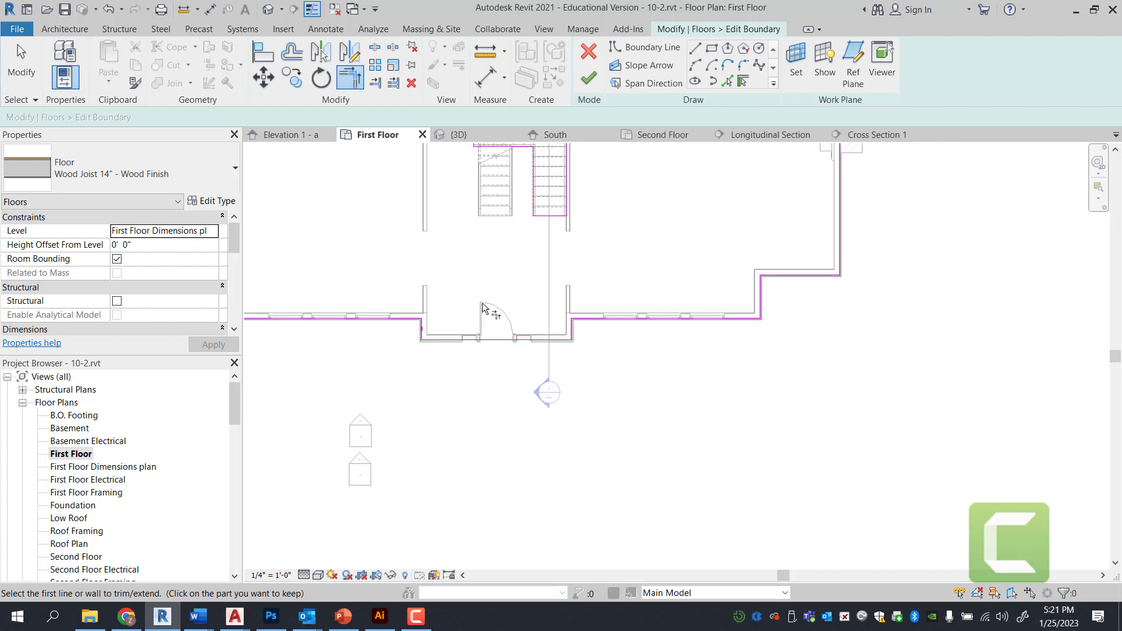
{"action": "left_click", "coordinate": [596, 76]}
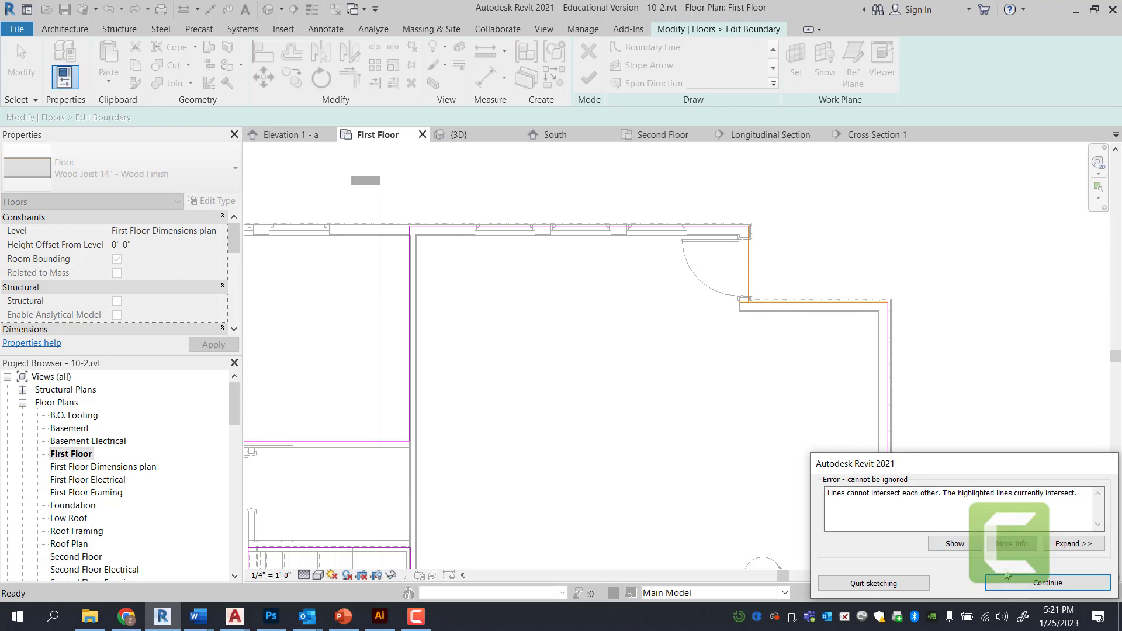
{"action": "left_click", "coordinate": [1018, 595]}
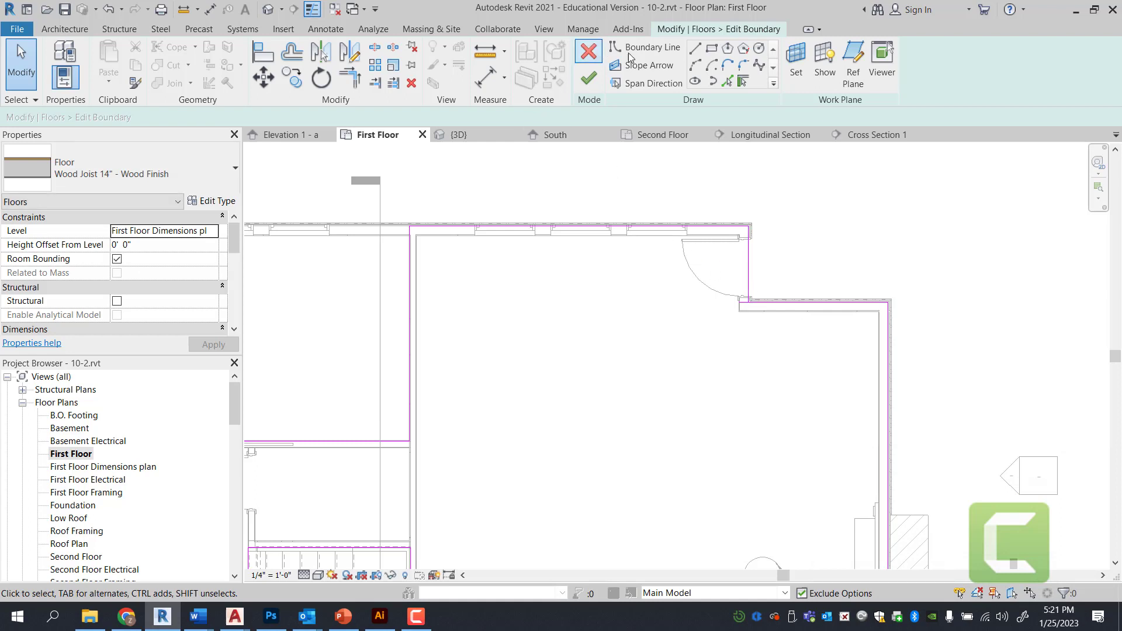
Close the boundary corner by the door, finish the floor, and attach the walls below
{"action": "left_click", "coordinate": [348, 84]}
{"action": "scroll", "coordinate": [802, 310], "scroll_direction": "up", "scroll_amount": 4}
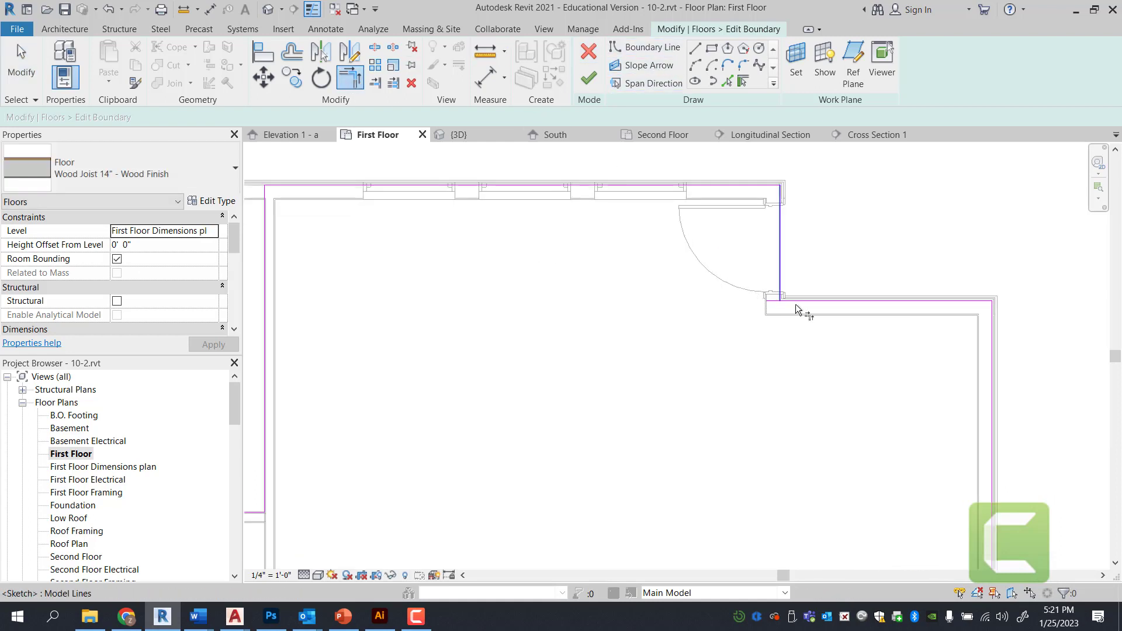
{"action": "left_click", "coordinate": [801, 304]}
{"action": "left_click", "coordinate": [763, 237]}
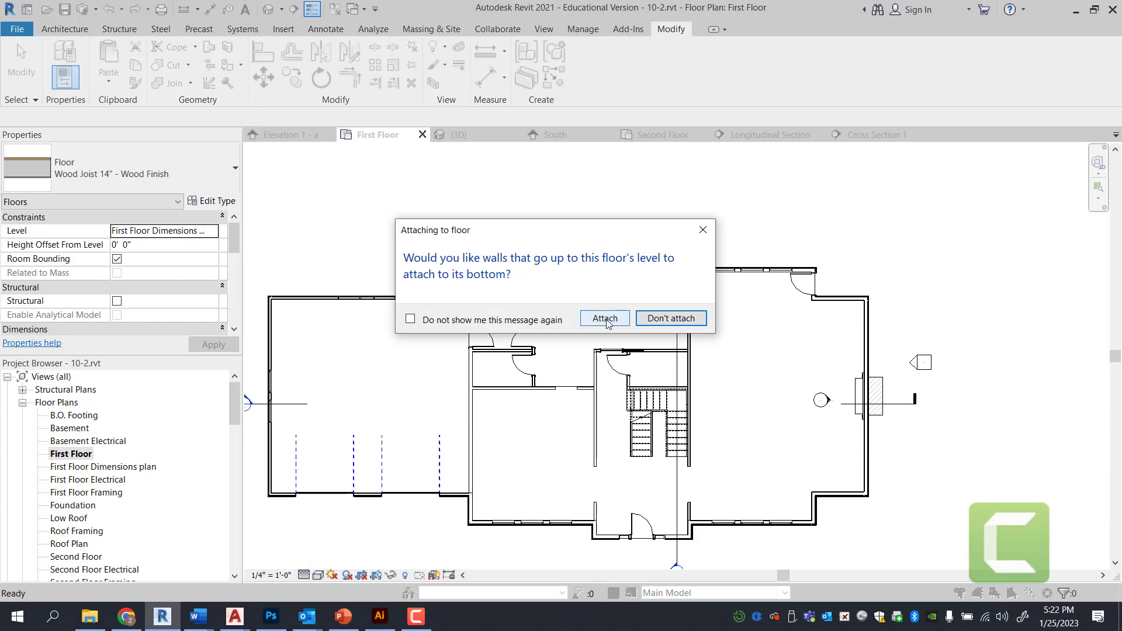
{"action": "left_click", "coordinate": [606, 319]}
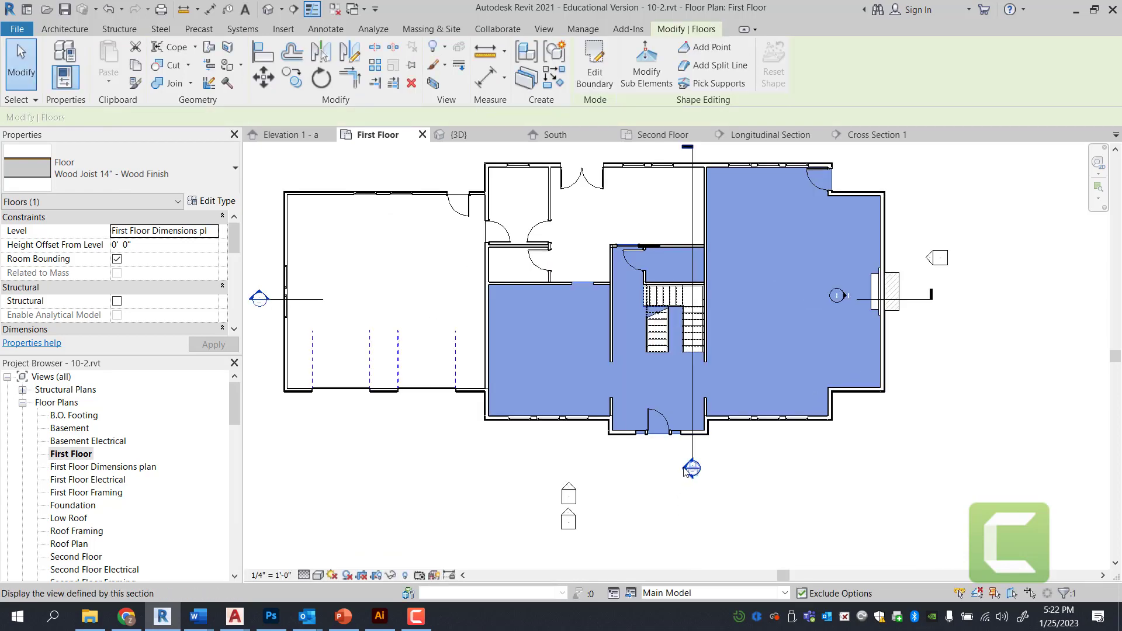
Reopen Cross Section 1 and turn off Thin Lines to show true line weights
{"action": "double_click", "coordinate": [690, 469]}
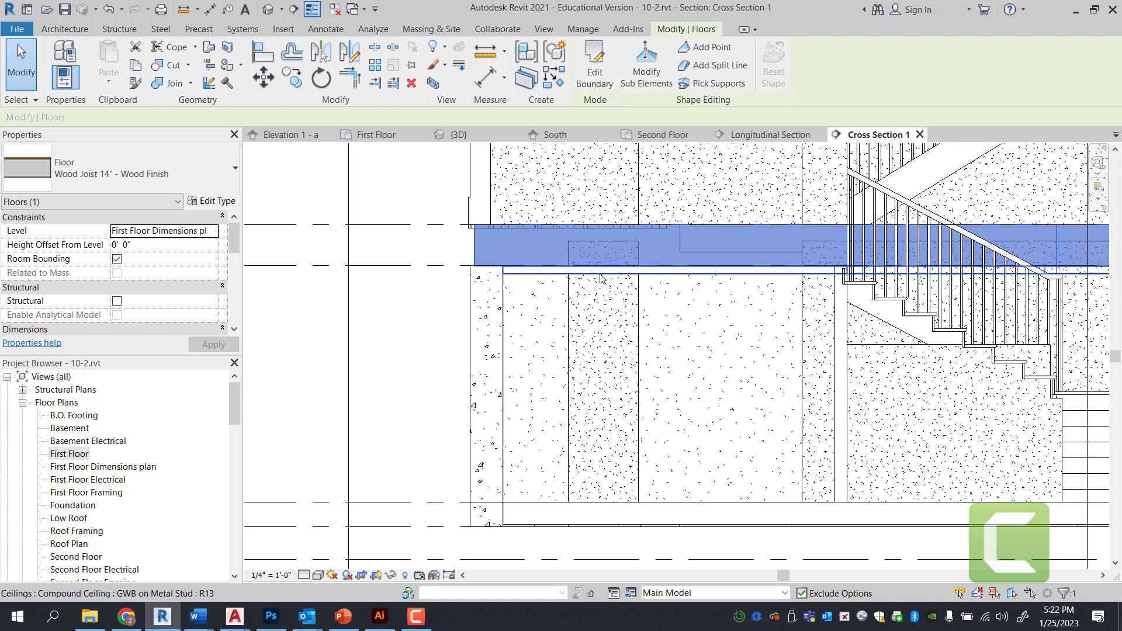
{"action": "scroll", "coordinate": [526, 243], "scroll_direction": "up", "scroll_amount": 2}
{"action": "key", "text": "Escape"}
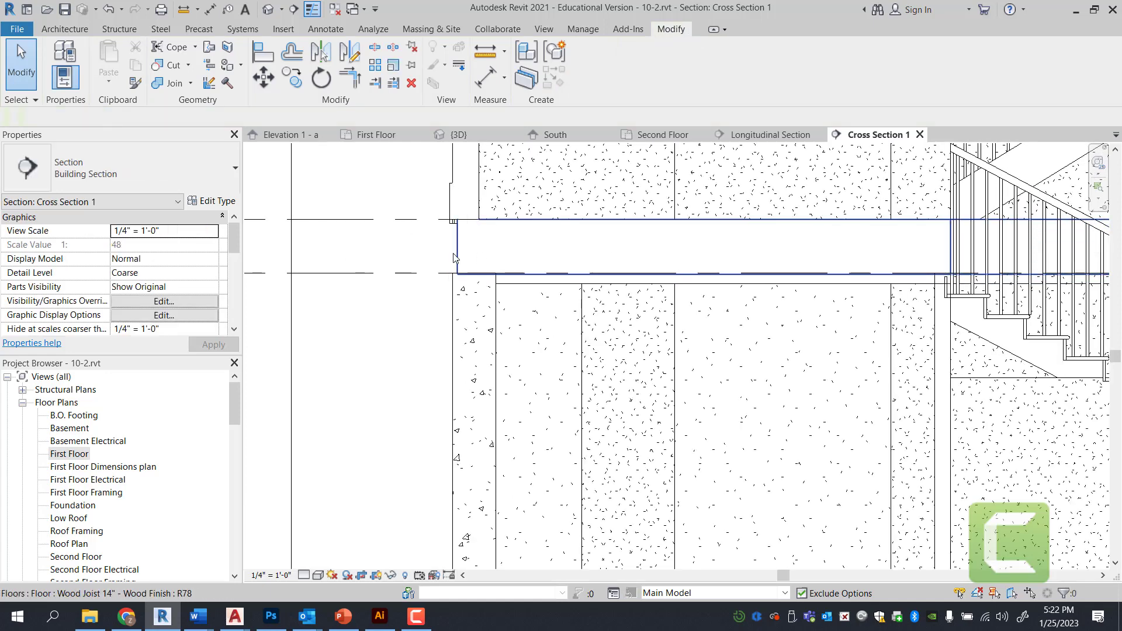
{"action": "scroll", "coordinate": [453, 257], "scroll_direction": "down", "scroll_amount": 1}
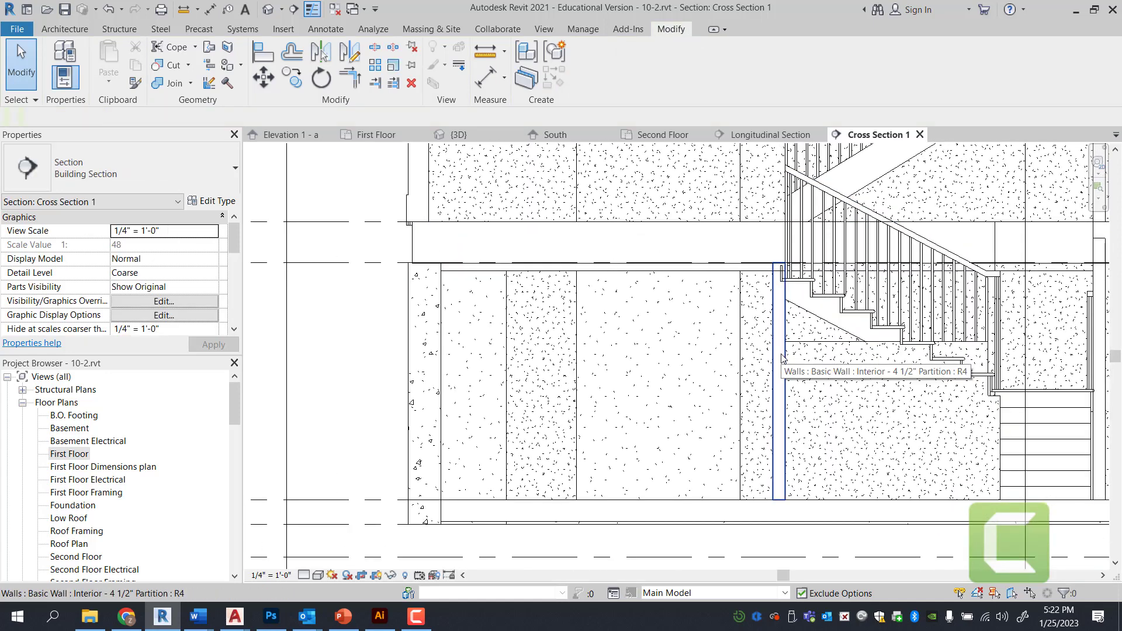
{"action": "left_click", "coordinate": [296, 576]}
{"action": "left_click", "coordinate": [300, 581]}
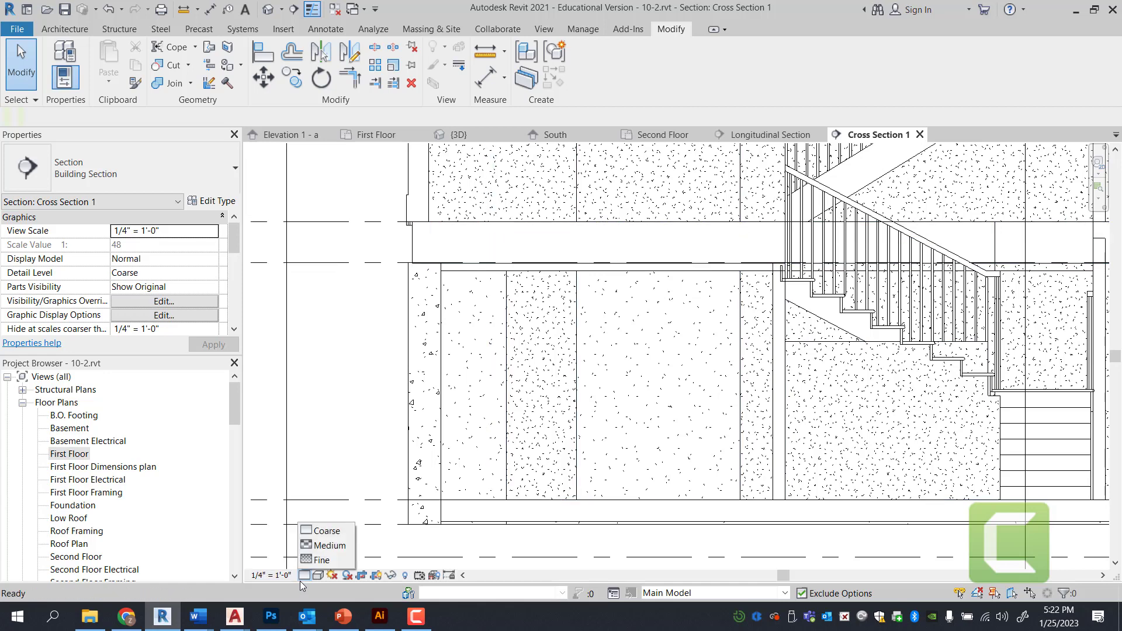
{"action": "left_click", "coordinate": [307, 7]}
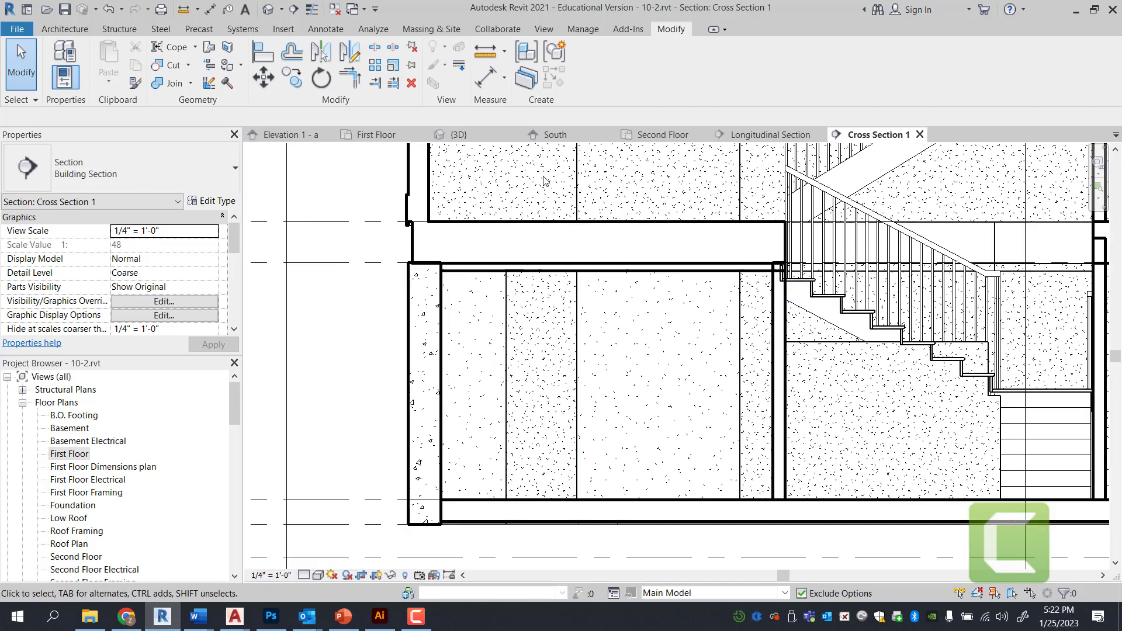
{"action": "scroll", "coordinate": [722, 234], "scroll_direction": "up", "scroll_amount": 1}
Select the basement ceiling in Cross Section 1 and begin editing its boundary
{"action": "left_click", "coordinate": [731, 279]}
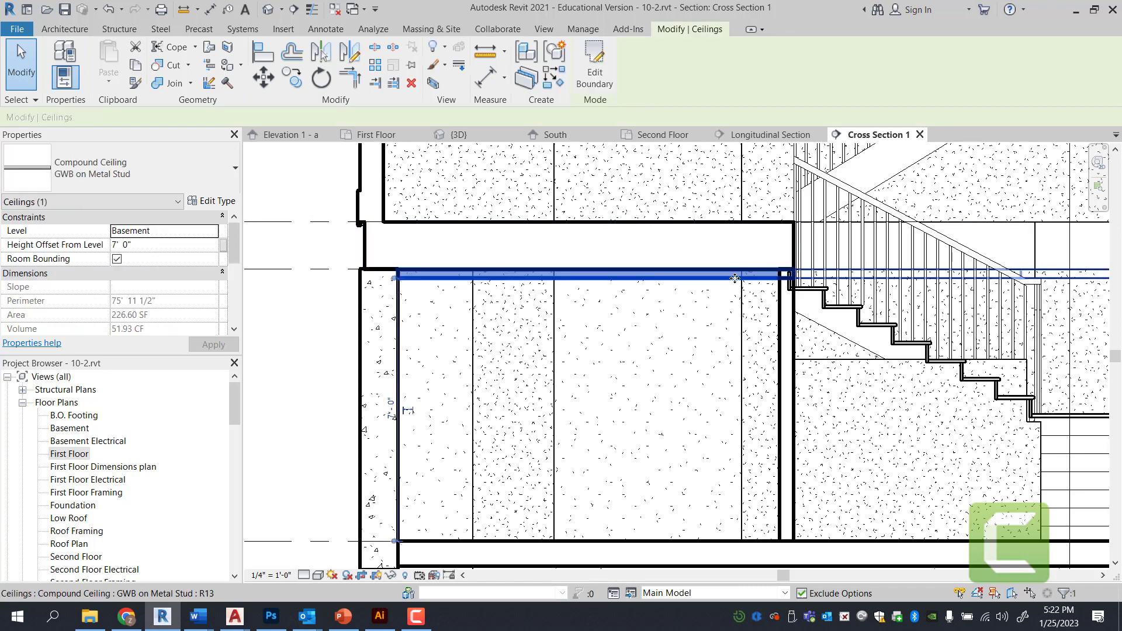
{"action": "scroll", "coordinate": [821, 272], "scroll_direction": "up", "scroll_amount": 5}
{"action": "scroll", "coordinate": [821, 272], "scroll_direction": "up", "scroll_amount": 3}
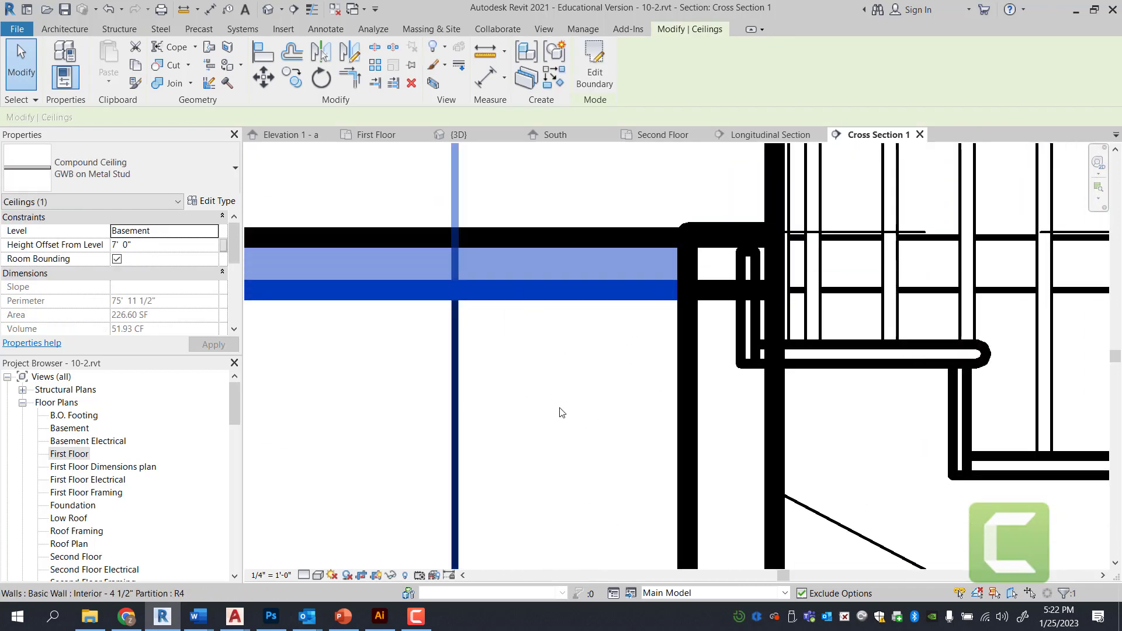
{"action": "scroll", "coordinate": [601, 314], "scroll_direction": "down", "scroll_amount": 1}
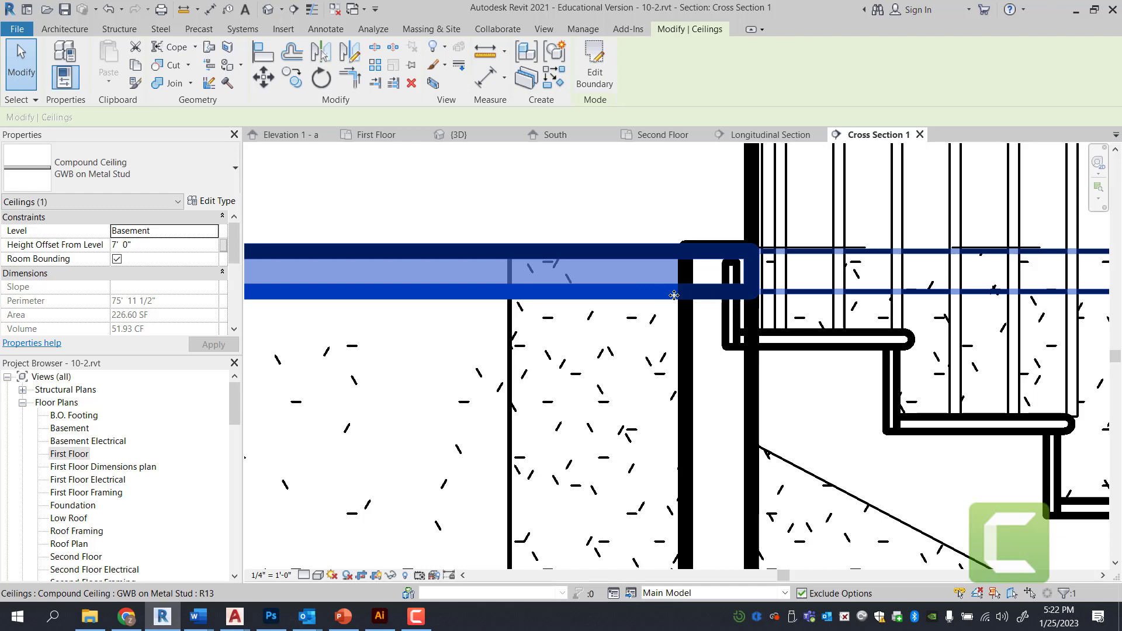
{"action": "scroll", "coordinate": [740, 296], "scroll_direction": "down", "scroll_amount": 10}
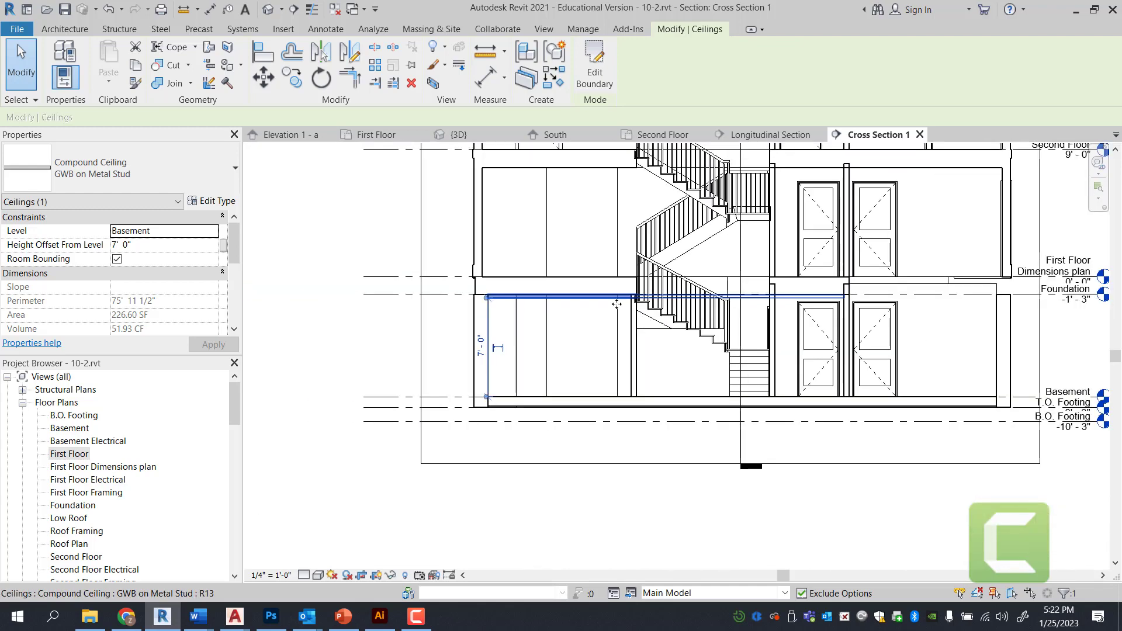
{"action": "scroll", "coordinate": [637, 297], "scroll_direction": "up", "scroll_amount": 8}
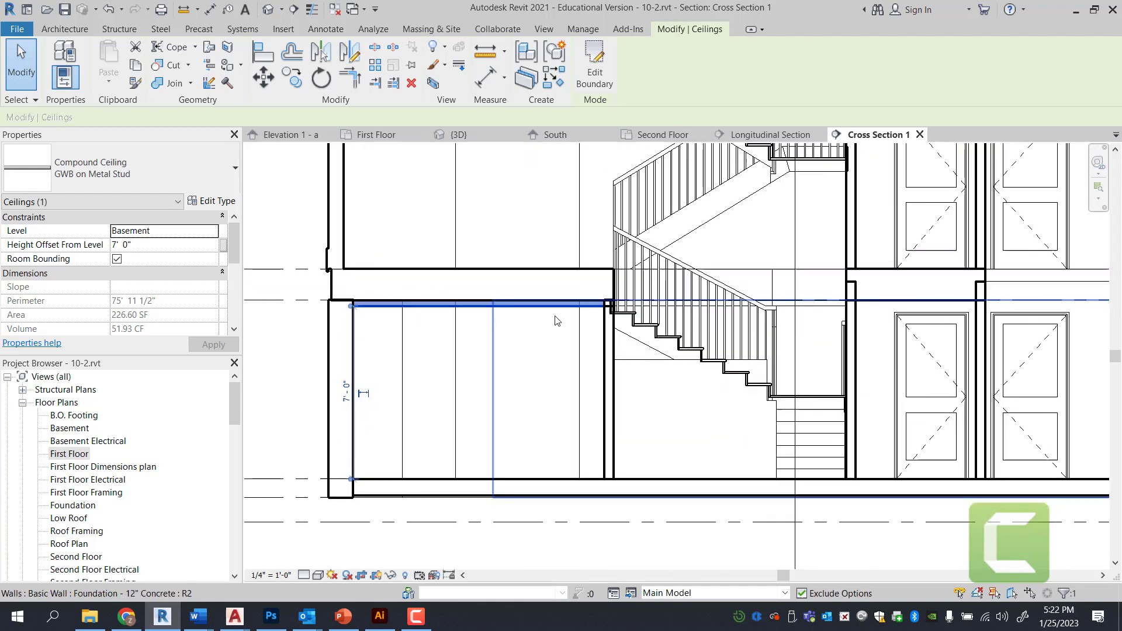
{"action": "left_click", "coordinate": [612, 71]}
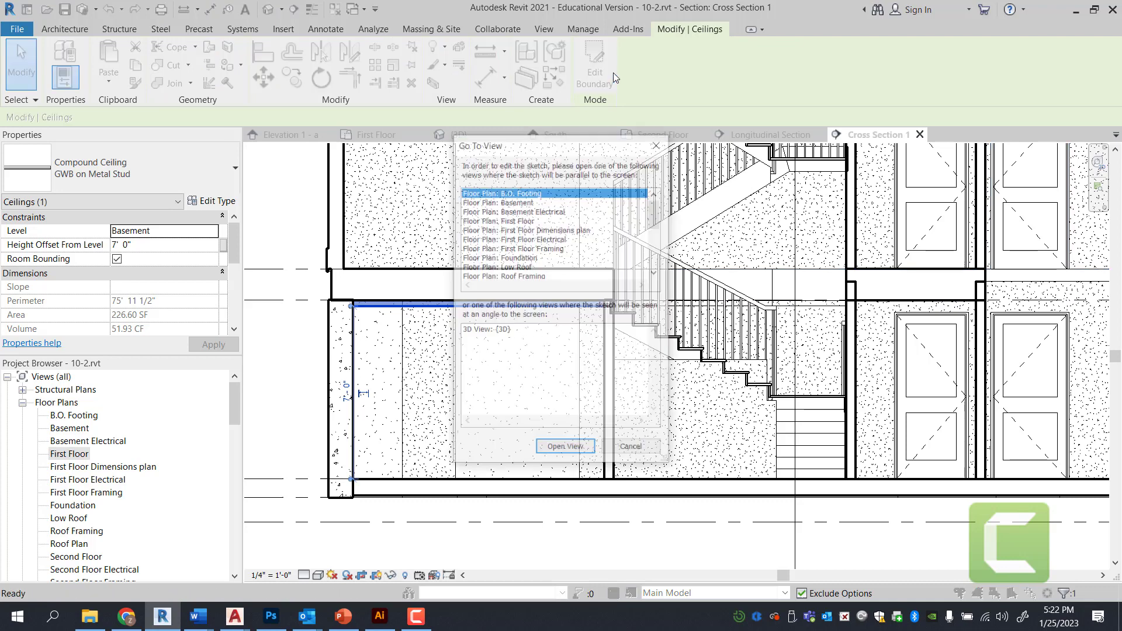
Adjust the sketch line below the stair in the B.O. Footing plan, giving 227.28 SF
{"action": "left_click", "coordinate": [566, 449]}
{"action": "scroll", "coordinate": [582, 297], "scroll_direction": "up", "scroll_amount": 3}
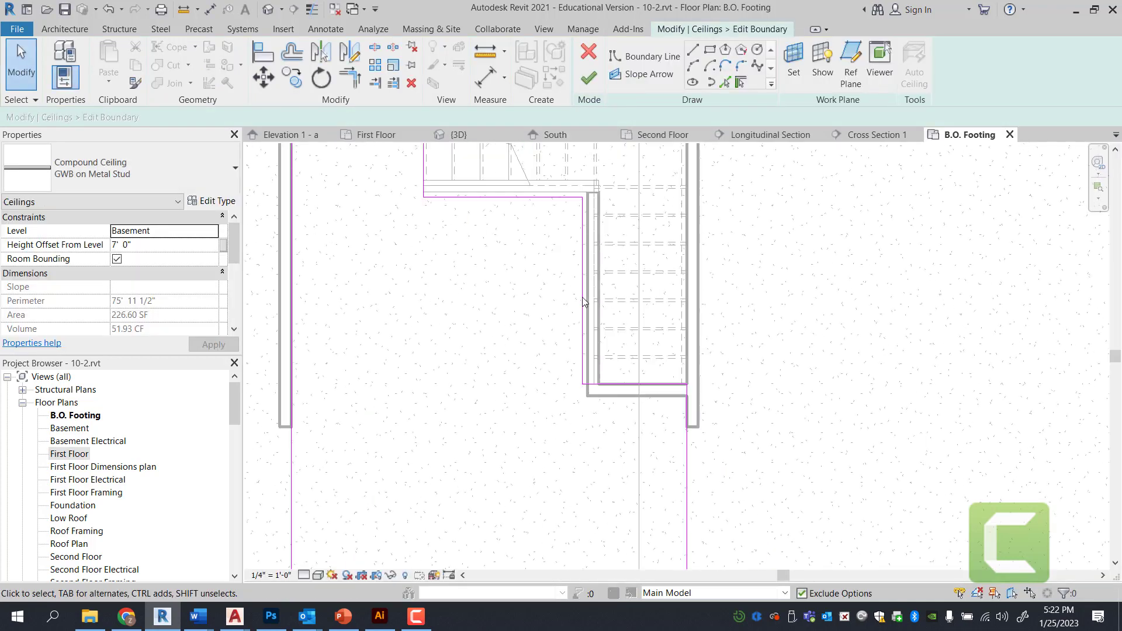
{"action": "left_click", "coordinate": [619, 396]}
{"action": "scroll", "coordinate": [620, 386], "scroll_direction": "up", "scroll_amount": 3}
{"action": "left_click", "coordinate": [588, 78]}
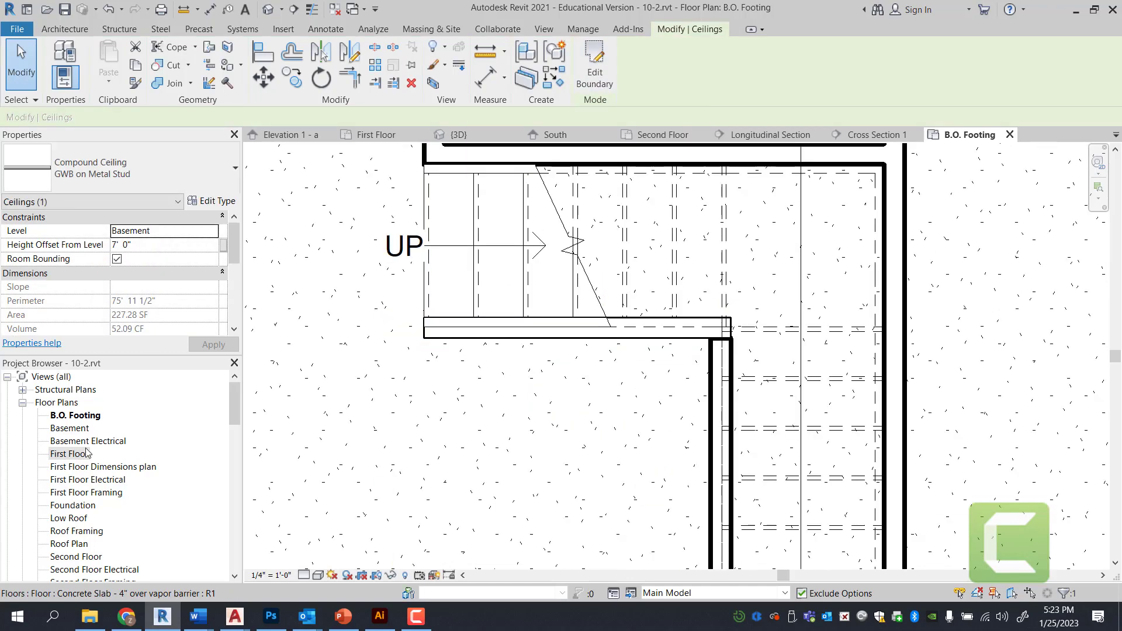
{"action": "left_click", "coordinate": [875, 135]}
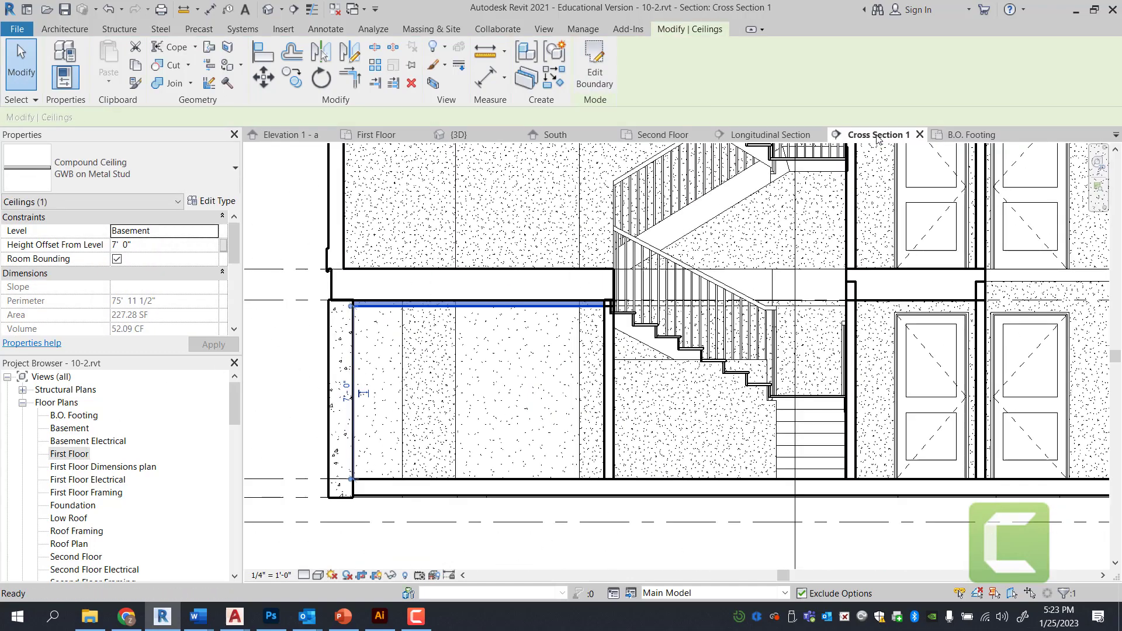
Move the short partition by the stair 4 inches left and snap its edge to the stair endpoint
{"action": "left_click", "coordinate": [637, 548]}
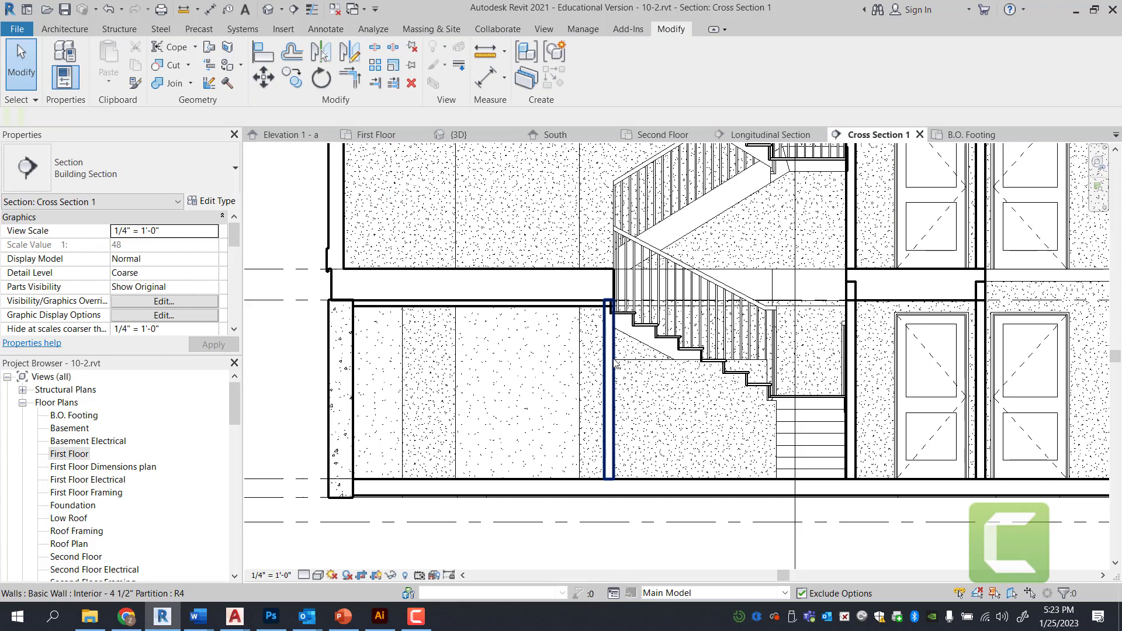
{"action": "scroll", "coordinate": [613, 320], "scroll_direction": "up", "scroll_amount": 5}
{"action": "left_click", "coordinate": [574, 274]}
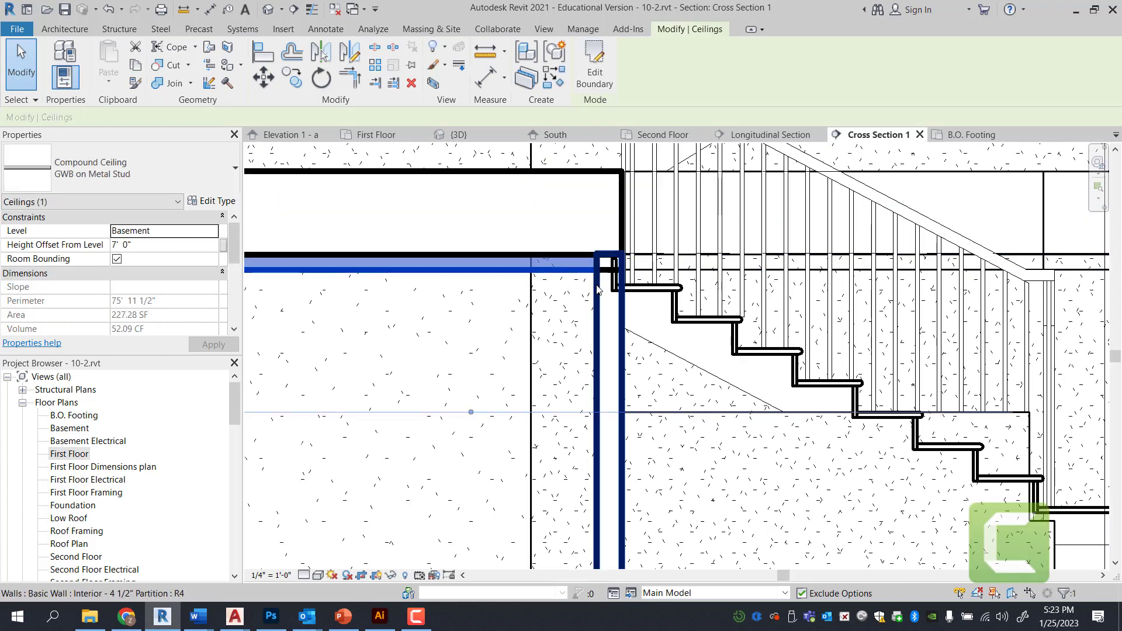
{"action": "left_click", "coordinate": [608, 274]}
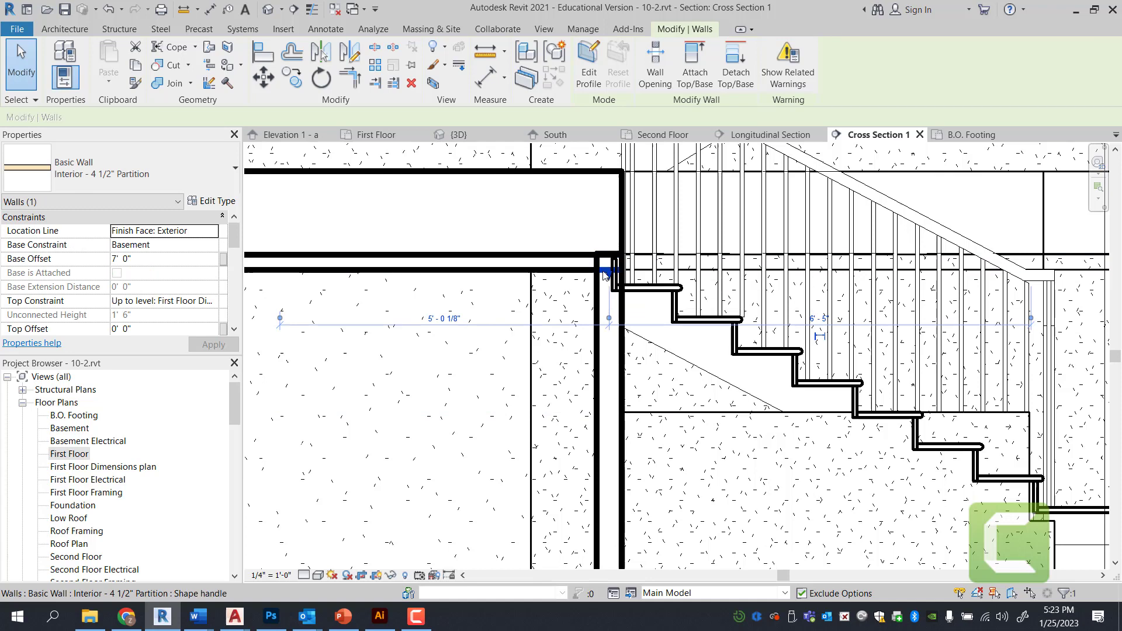
{"action": "left_click", "coordinate": [970, 134]}
{"action": "scroll", "coordinate": [597, 299], "scroll_direction": "down", "scroll_amount": 3}
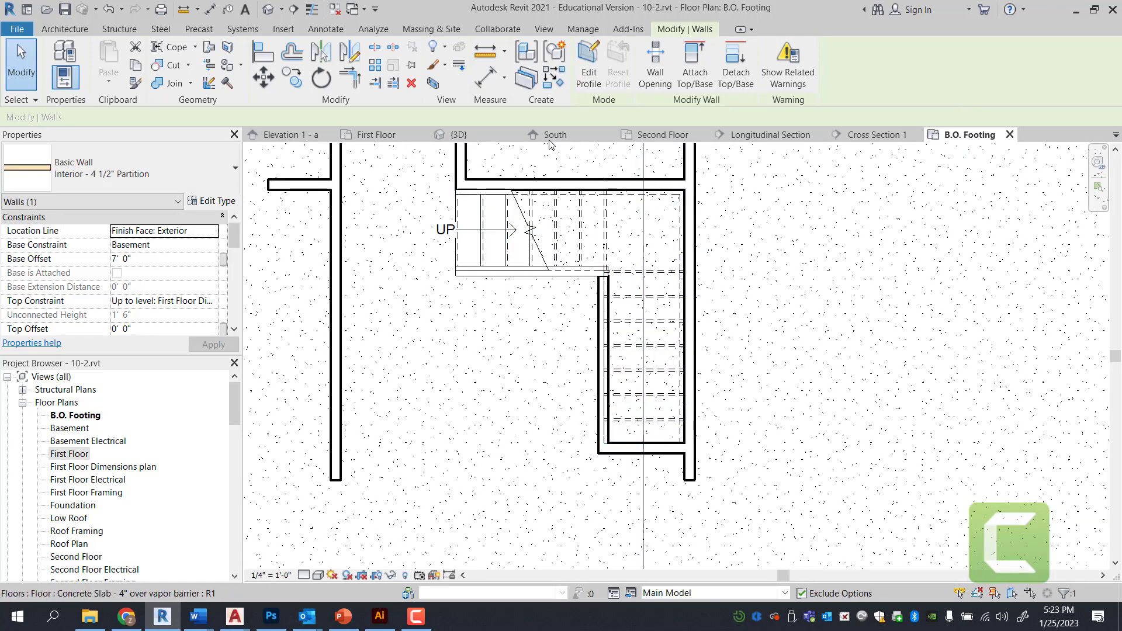
{"action": "left_click", "coordinate": [875, 134]}
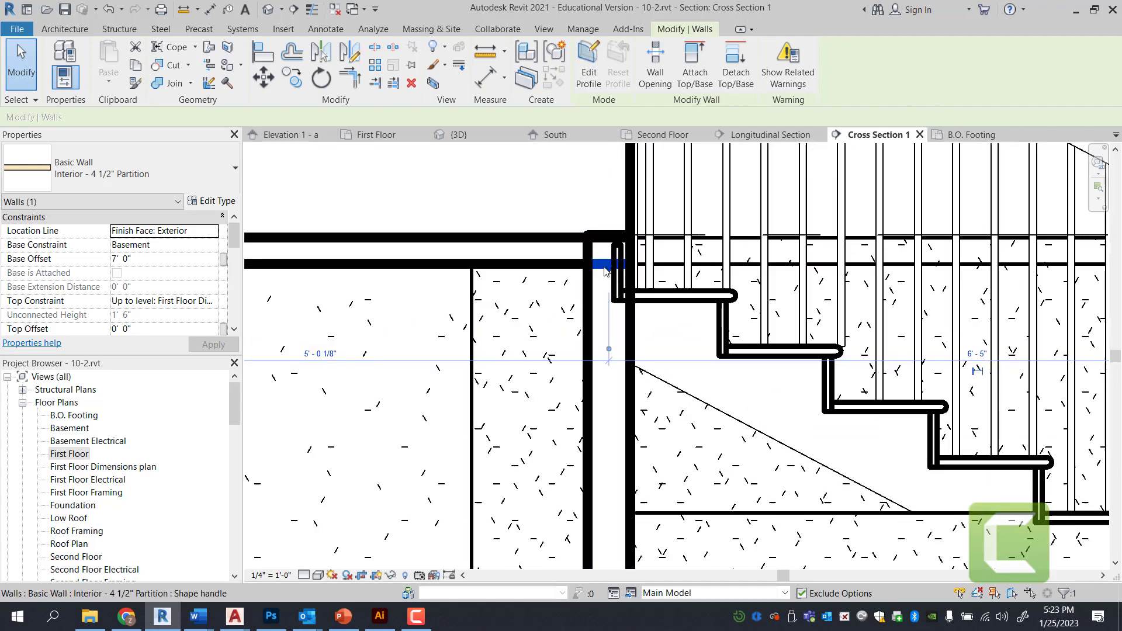
{"action": "left_click_drag", "start_coordinate": [606, 271], "coordinate": [606, 261]}
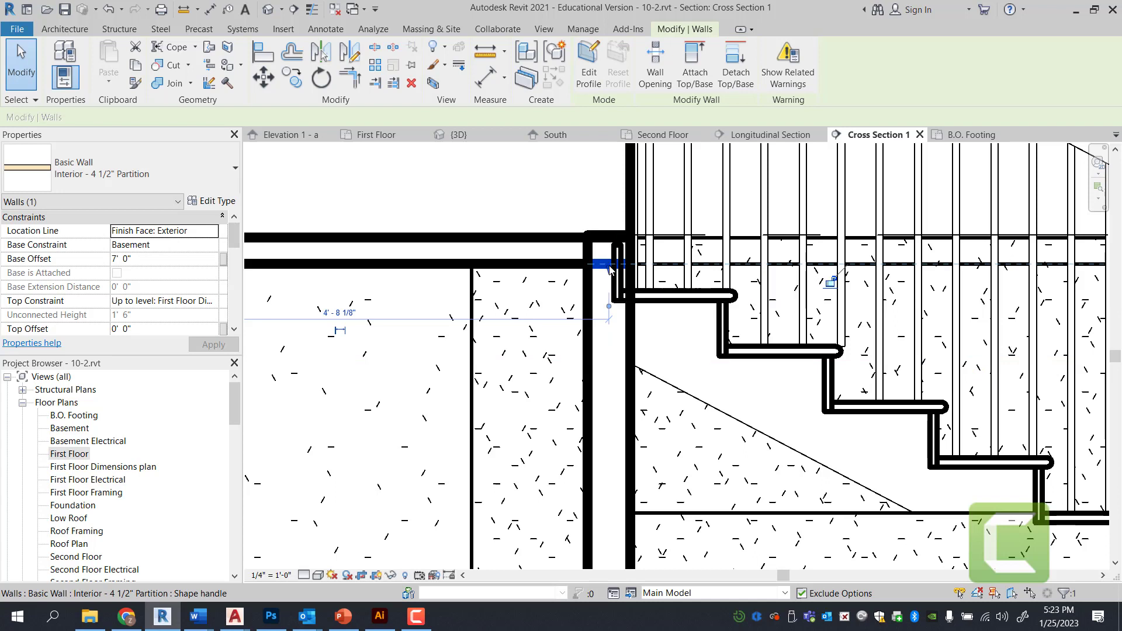
{"action": "left_click_drag", "start_coordinate": [609, 269], "coordinate": [609, 246]}
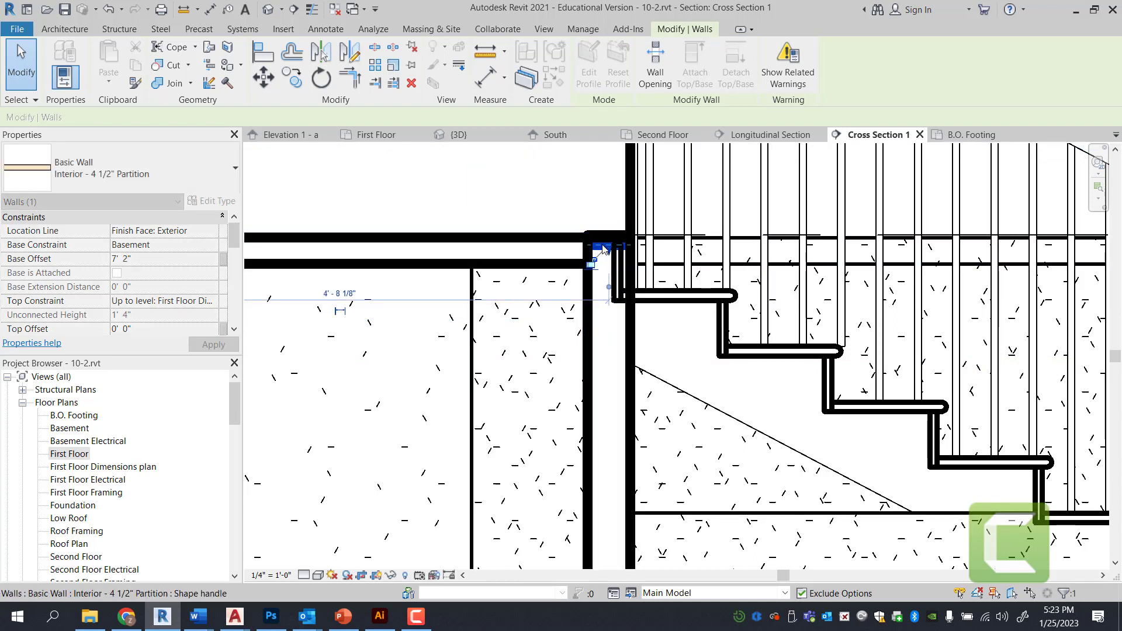
Set Cross Section 1 to Fine detail level
{"action": "left_click", "coordinate": [588, 338]}
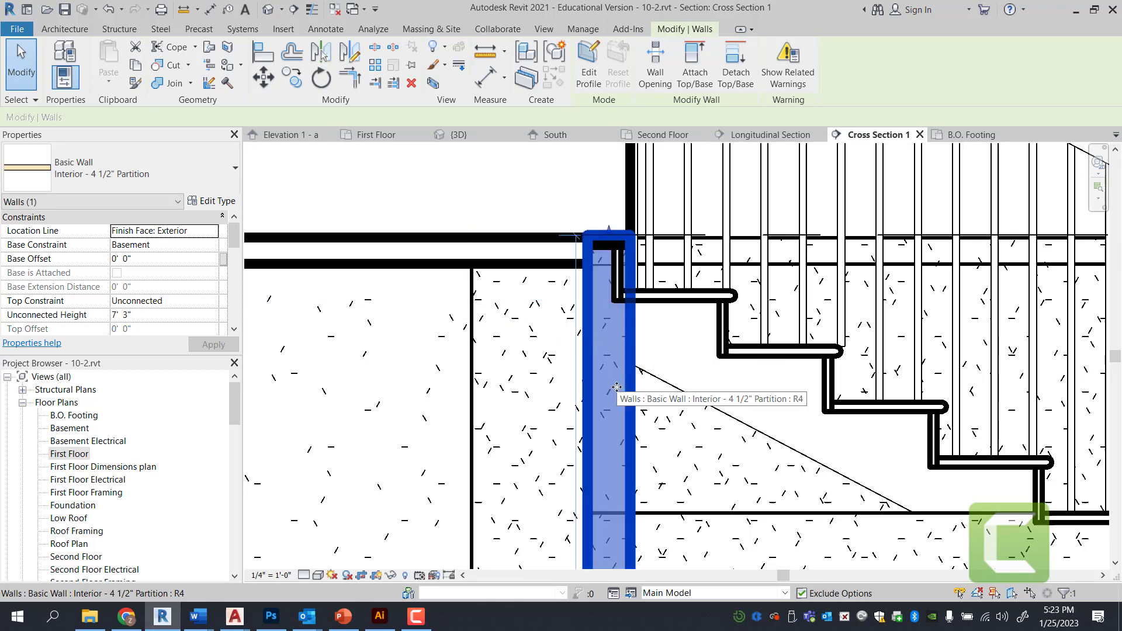
{"action": "scroll", "coordinate": [614, 374], "scroll_direction": "down", "scroll_amount": 3}
{"action": "scroll", "coordinate": [472, 304], "scroll_direction": "down", "scroll_amount": 1}
{"action": "key", "text": "Escape"}
{"action": "scroll", "coordinate": [908, 250], "scroll_direction": "down", "scroll_amount": 2}
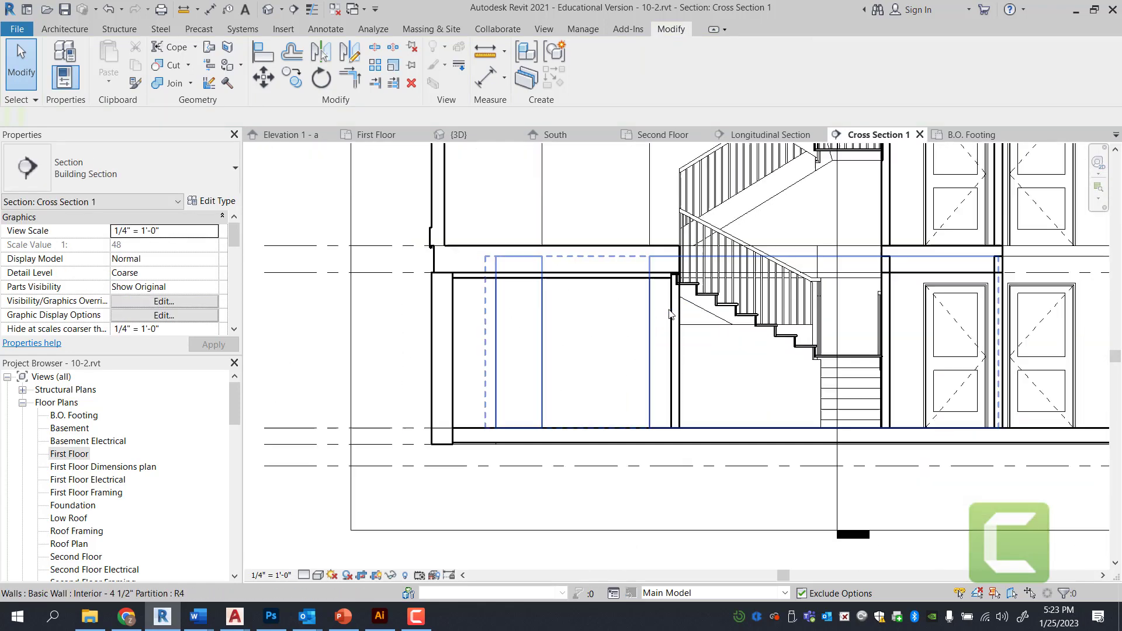
{"action": "scroll", "coordinate": [909, 250], "scroll_direction": "up", "scroll_amount": 3}
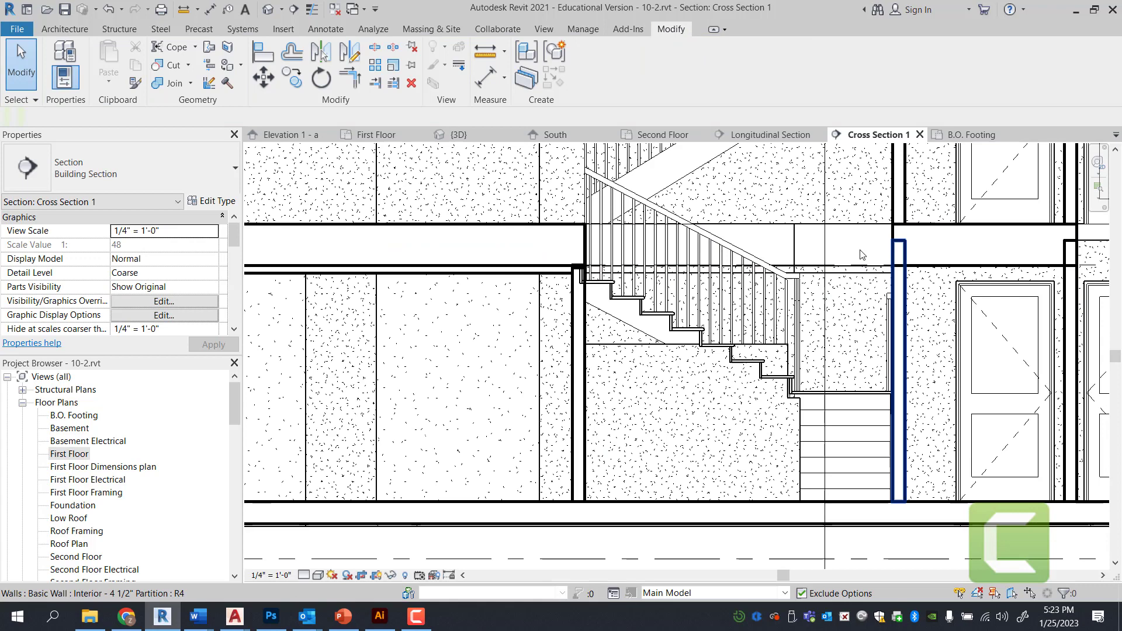
{"action": "left_click", "coordinate": [578, 409]}
{"action": "left_click", "coordinate": [305, 576]}
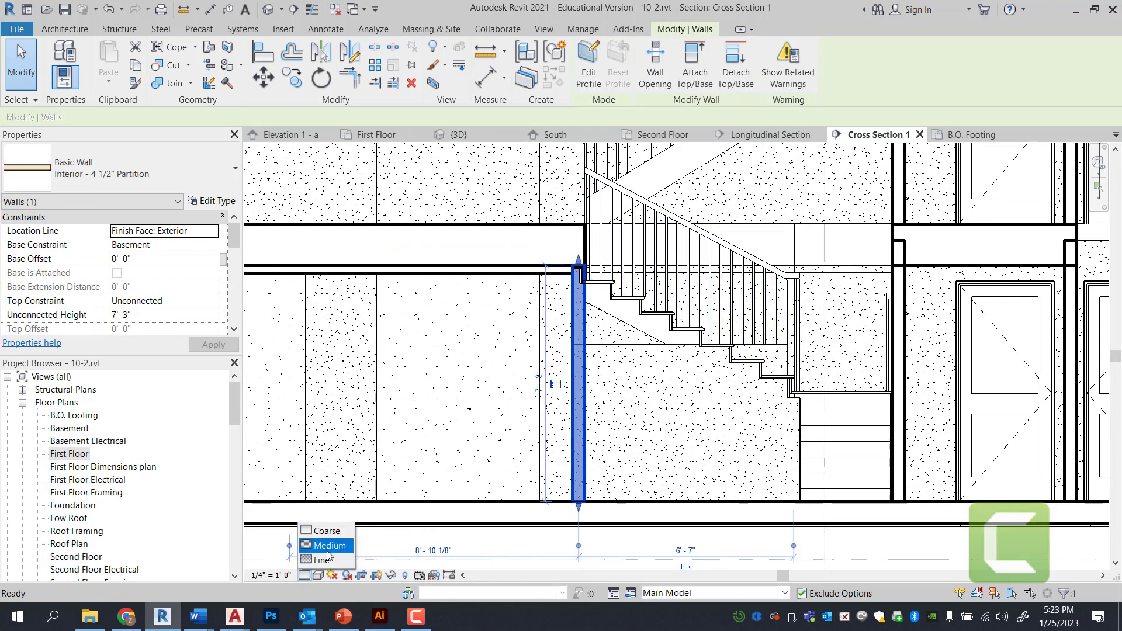
{"action": "left_click", "coordinate": [321, 560]}
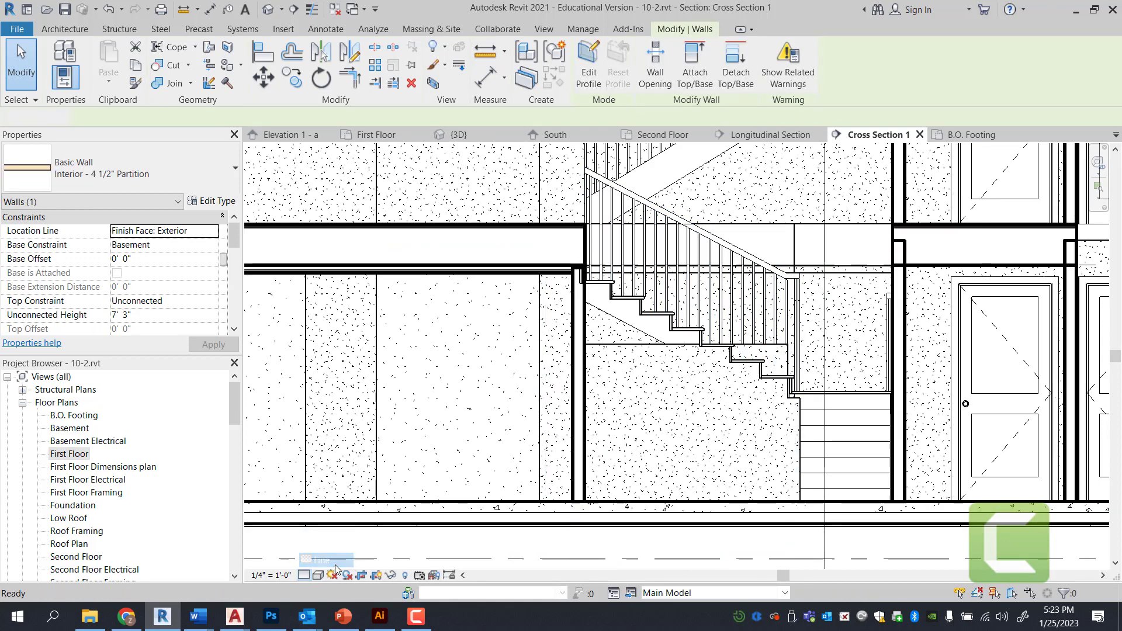
{"action": "key", "text": "Escape"}
Extend the partition wall next to the stair to the Foundation level, 8' 0" tall
{"action": "scroll", "coordinate": [555, 269], "scroll_direction": "up", "scroll_amount": 4}
{"action": "scroll", "coordinate": [787, 240], "scroll_direction": "down", "scroll_amount": 3}
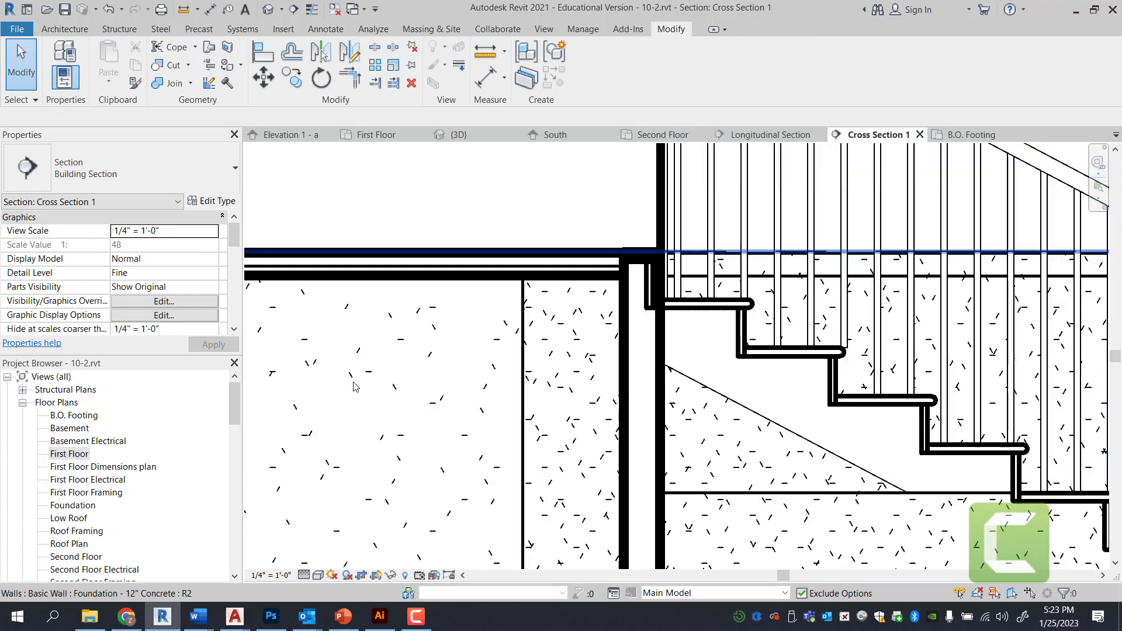
{"action": "scroll", "coordinate": [585, 273], "scroll_direction": "up", "scroll_amount": 3}
{"action": "scroll", "coordinate": [586, 273], "scroll_direction": "down", "scroll_amount": 3}
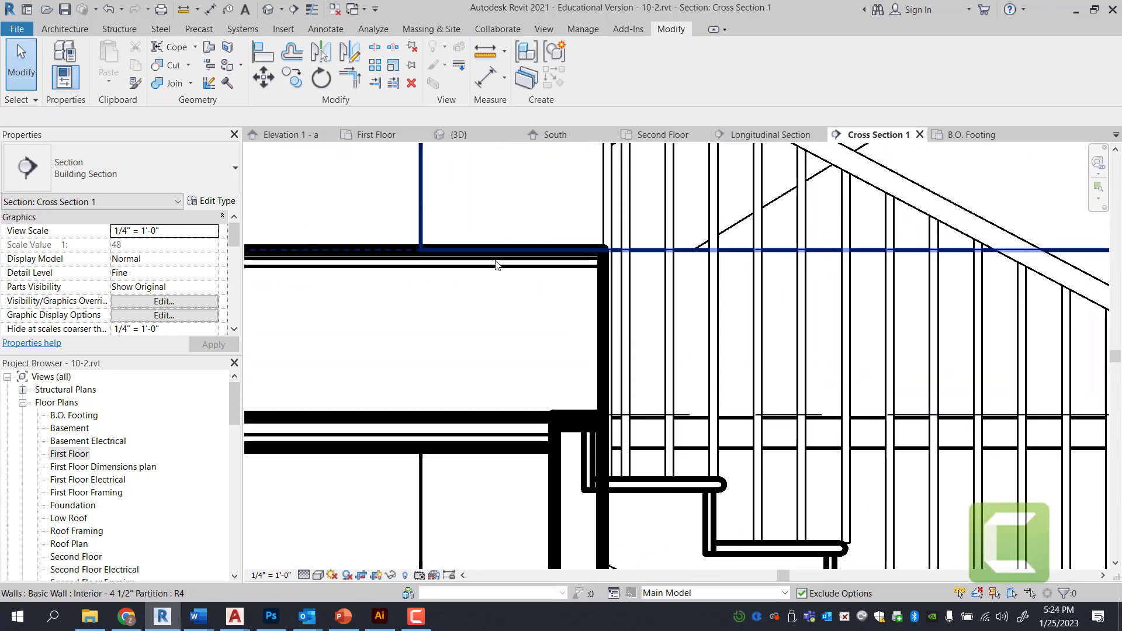
{"action": "scroll", "coordinate": [888, 268], "scroll_direction": "up", "scroll_amount": 2}
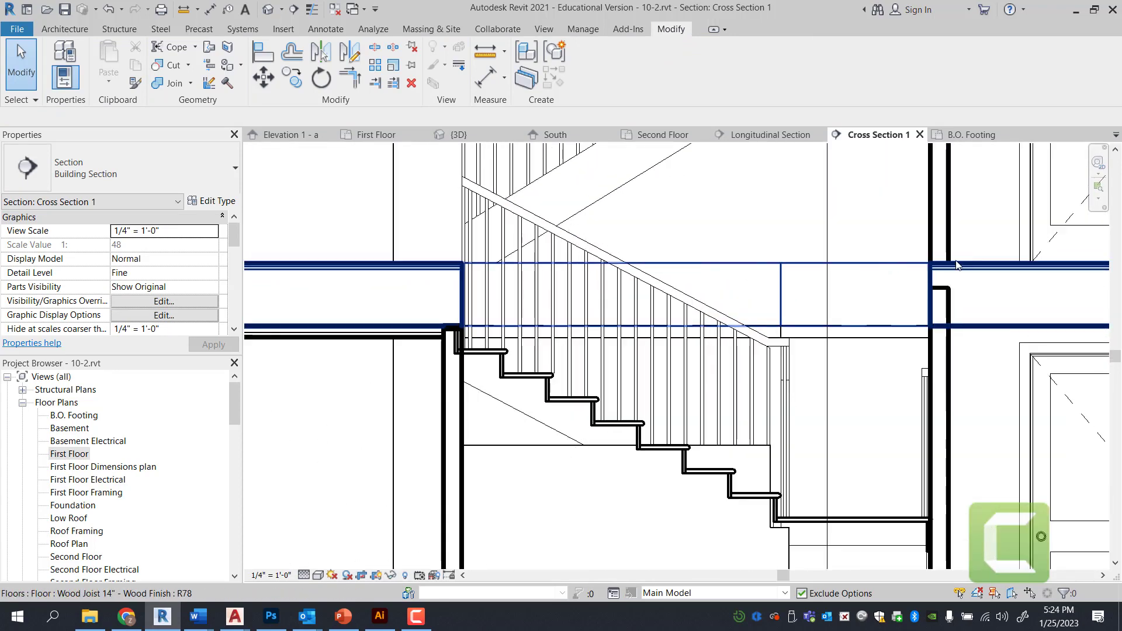
{"action": "left_click", "coordinate": [934, 336]}
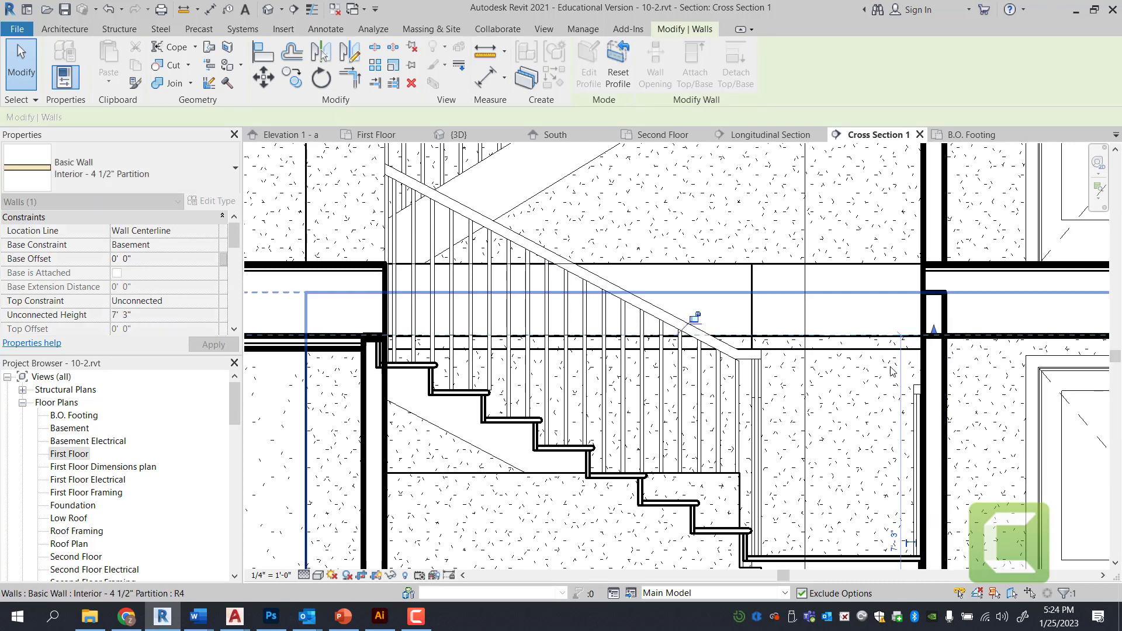
{"action": "left_click", "coordinate": [836, 299]}
{"action": "scroll", "coordinate": [733, 280], "scroll_direction": "down", "scroll_amount": 2}
{"action": "scroll", "coordinate": [824, 302], "scroll_direction": "up", "scroll_amount": 2}
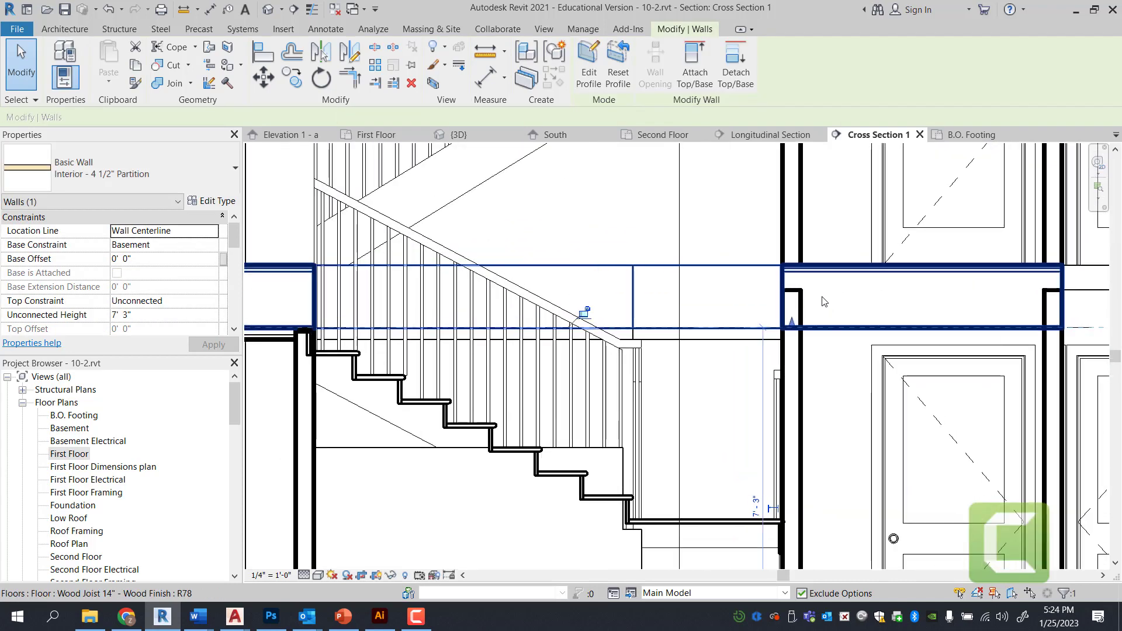
{"action": "left_click", "coordinate": [792, 304]}
{"action": "left_click_drag", "start_coordinate": [792, 301], "coordinate": [792, 333]}
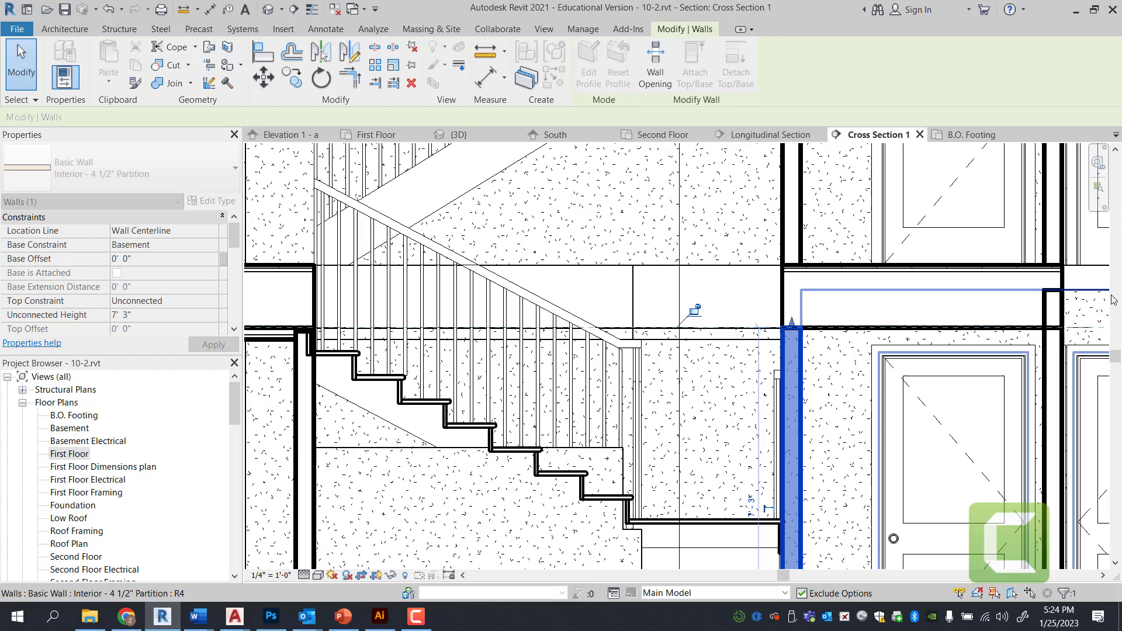
Check the partition beside the door and the foundation wall at the right
{"action": "left_click", "coordinate": [1053, 295]}
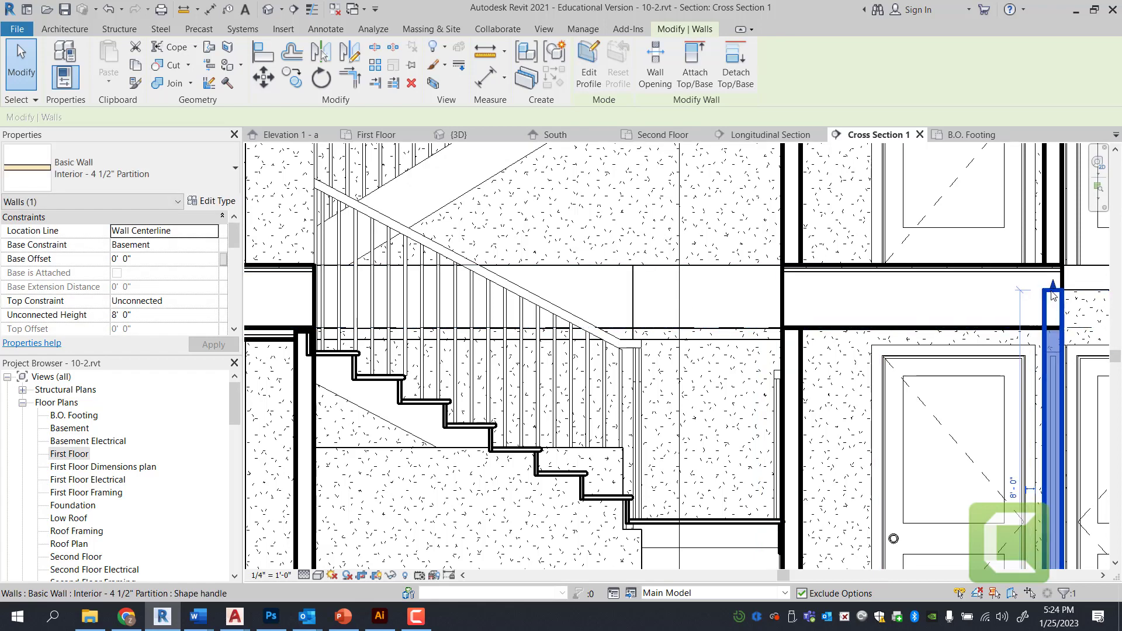
{"action": "key", "text": "Escape"}
{"action": "scroll", "coordinate": [943, 275], "scroll_direction": "down", "scroll_amount": 6}
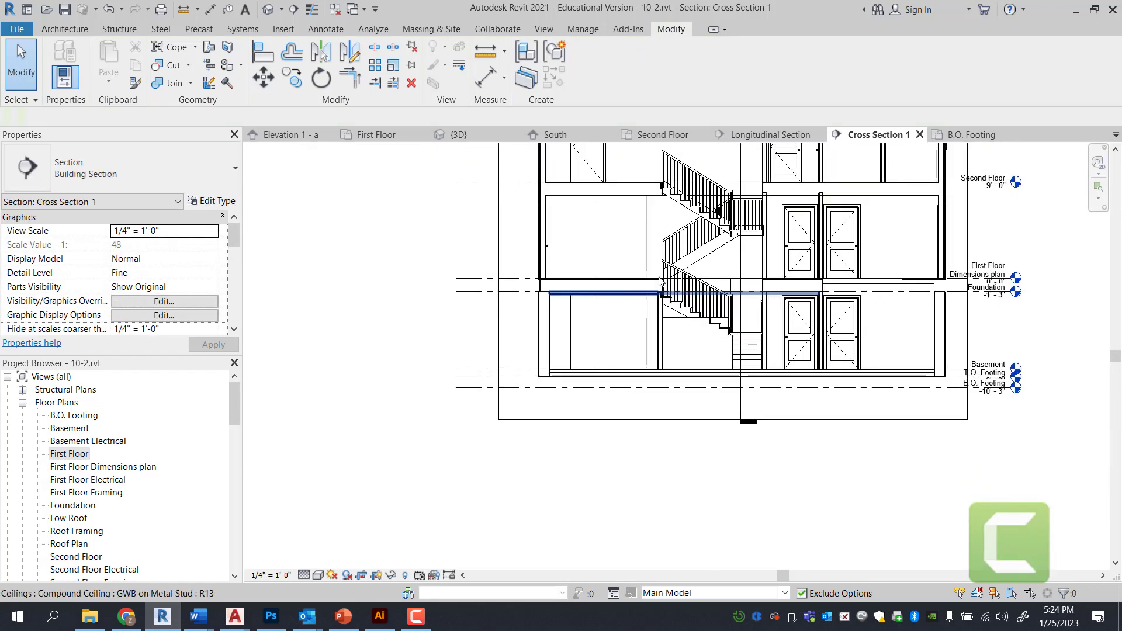
{"action": "scroll", "coordinate": [943, 275], "scroll_direction": "up", "scroll_amount": 4}
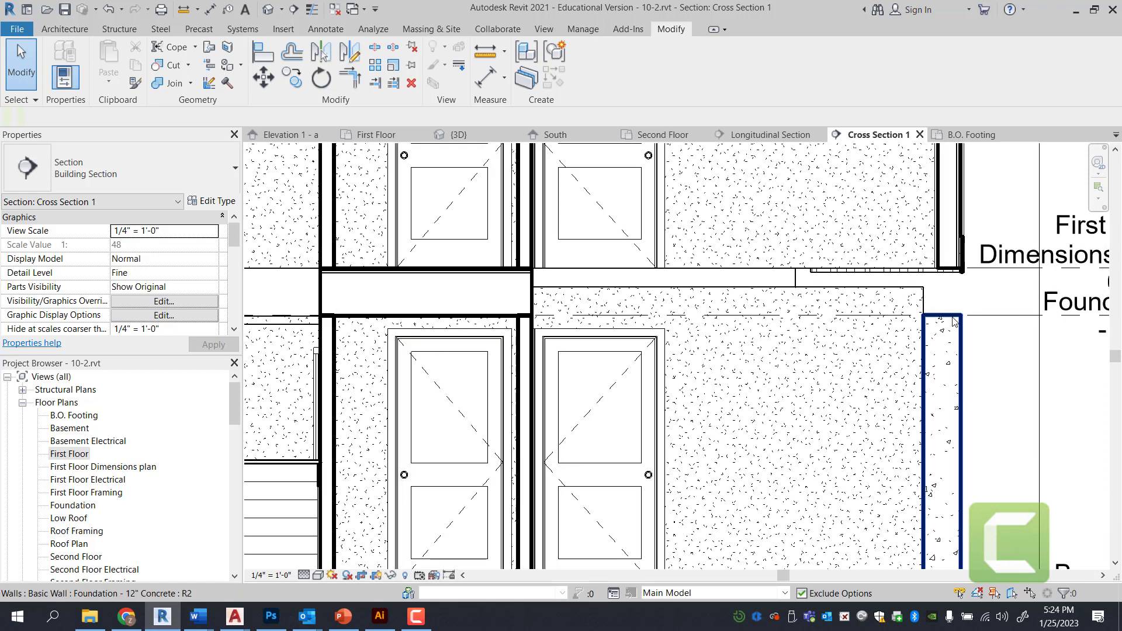
{"action": "left_click", "coordinate": [954, 320]}
{"action": "scroll", "coordinate": [954, 320], "scroll_direction": "down", "scroll_amount": 4}
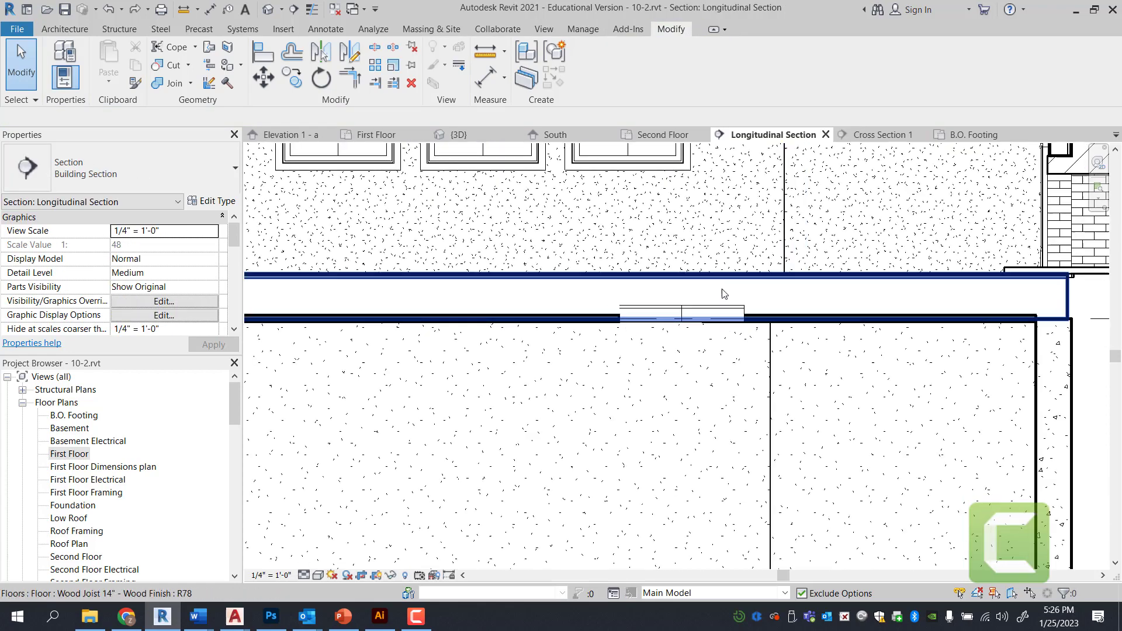
Select the wood joist floor to check it, then clear the selection
{"action": "left_click", "coordinate": [756, 325]}
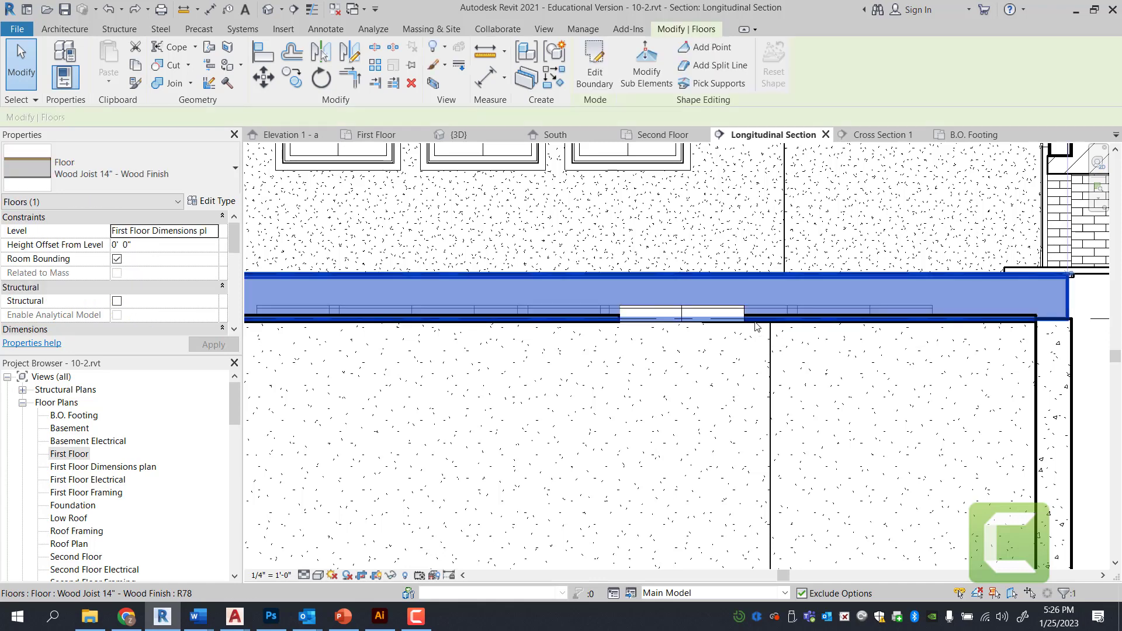
{"action": "scroll", "coordinate": [576, 300], "scroll_direction": "down", "scroll_amount": 3}
{"action": "scroll", "coordinate": [639, 318], "scroll_direction": "up", "scroll_amount": 1}
{"action": "key", "text": "Escape"}
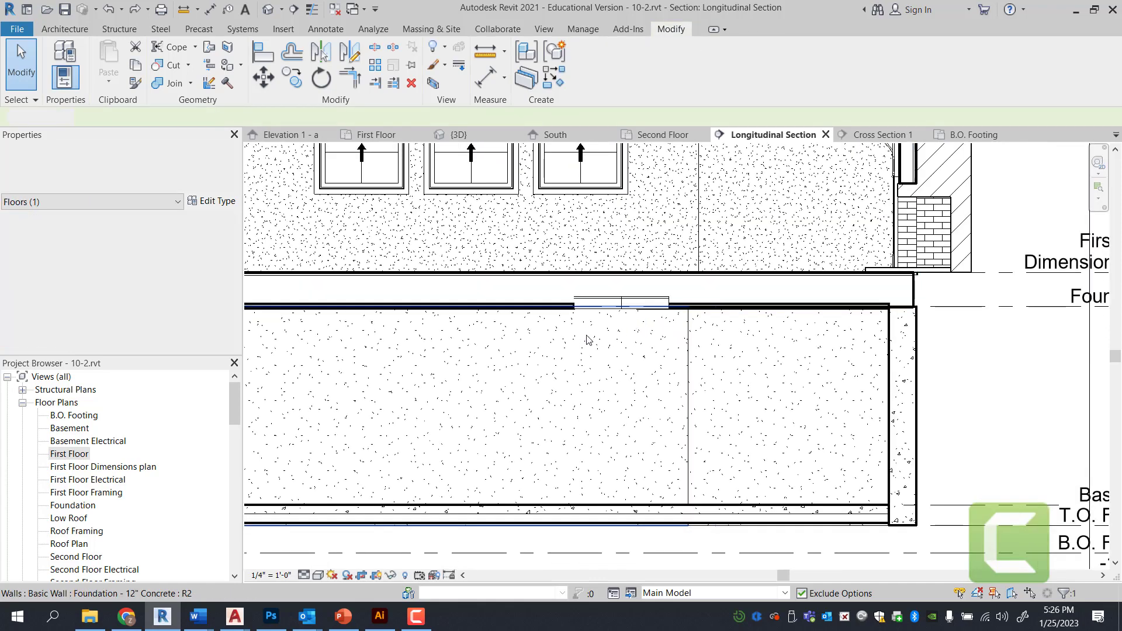
Set the basement 2' x 4' ACT System ceiling to 7' 2" above Basement
{"action": "left_click", "coordinate": [563, 314]}
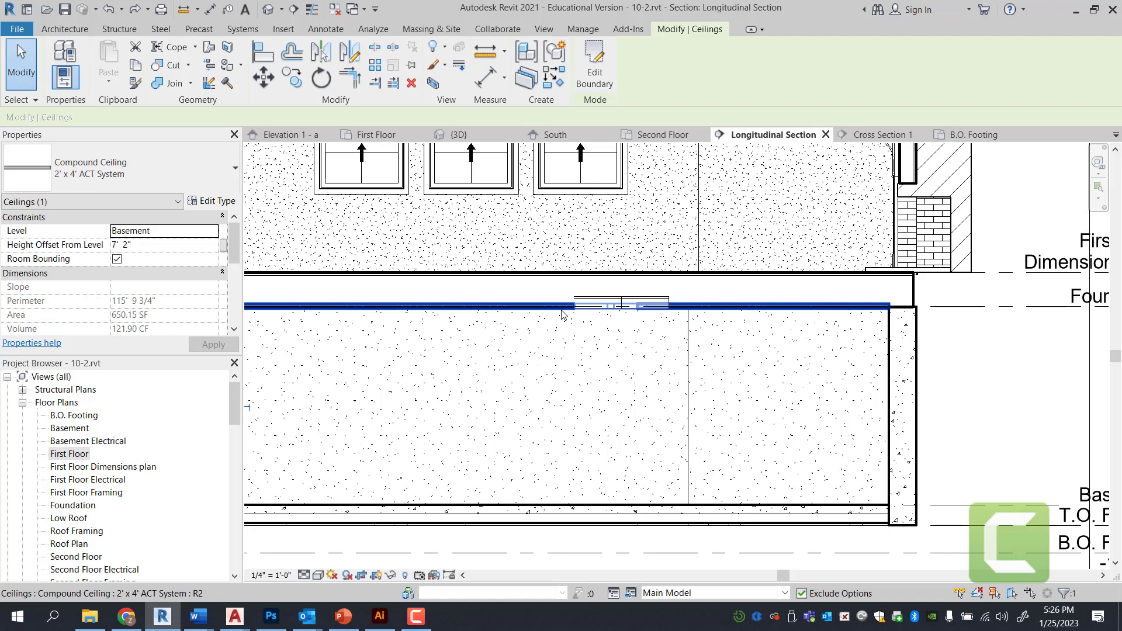
{"action": "scroll", "coordinate": [562, 314], "scroll_direction": "down", "scroll_amount": 3}
{"action": "scroll", "coordinate": [477, 365], "scroll_direction": "up", "scroll_amount": 2}
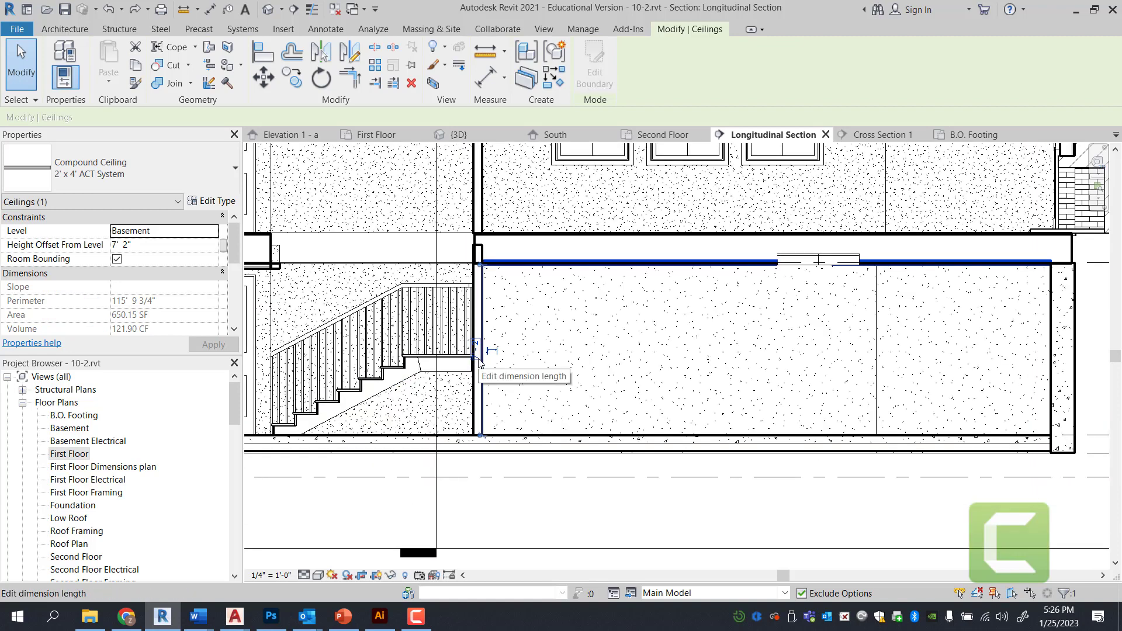
{"action": "left_click", "coordinate": [480, 361]}
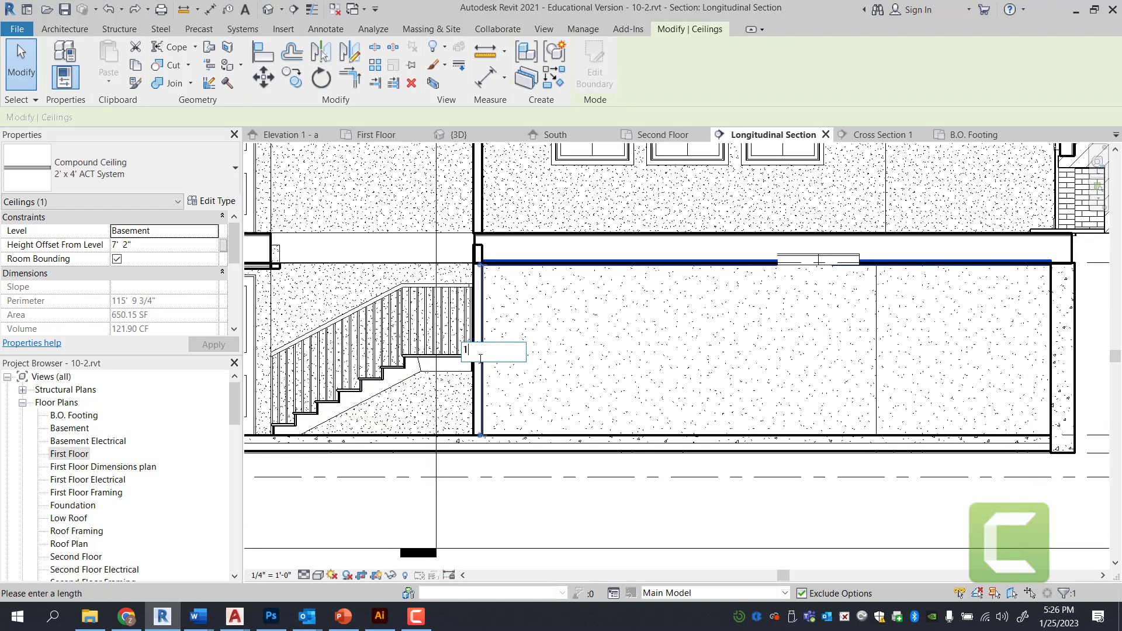
{"action": "type", "text": "1"}
{"action": "key", "text": "Return"}
{"action": "scroll", "coordinate": [882, 271], "scroll_direction": "up", "scroll_amount": 2}
{"action": "key", "text": "Escape"}
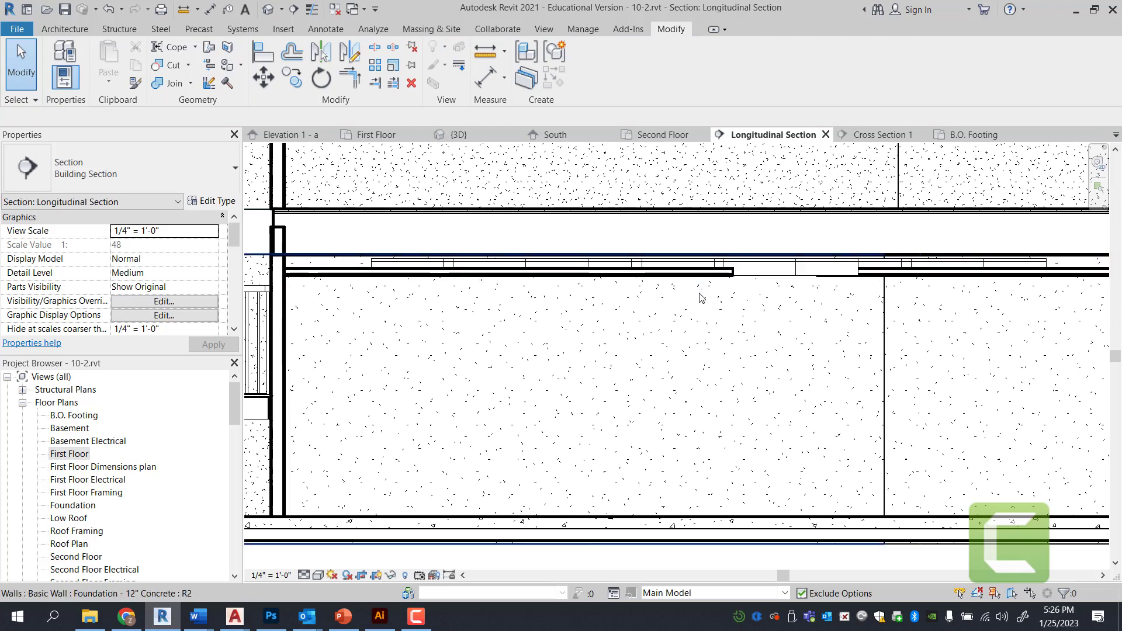
{"action": "scroll", "coordinate": [768, 267], "scroll_direction": "up", "scroll_amount": 1}
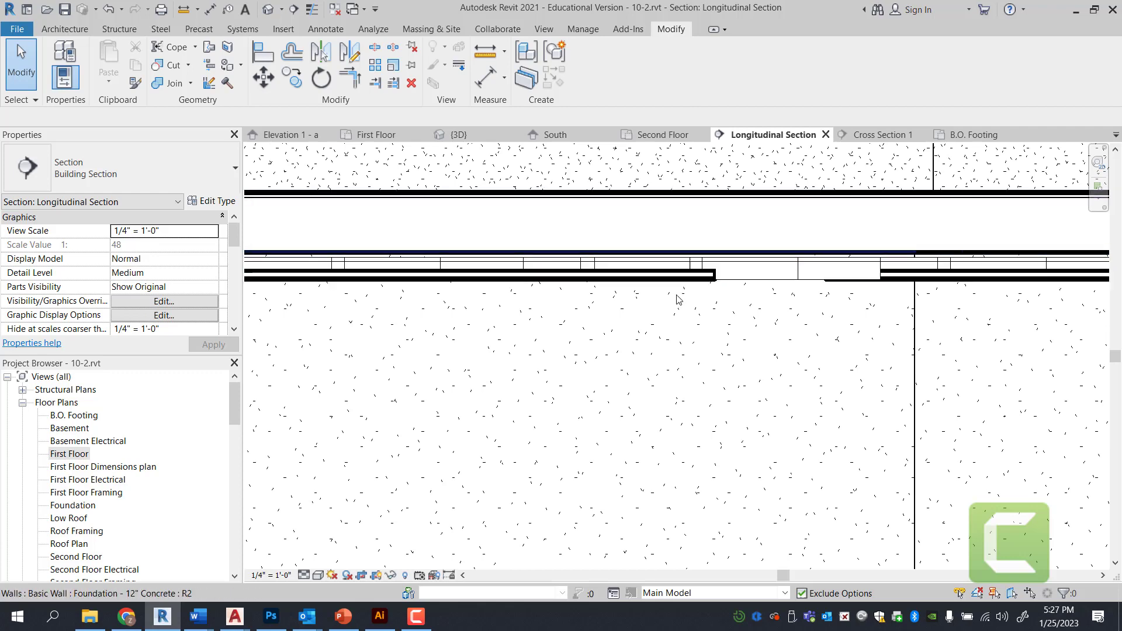
{"action": "middle_click_drag", "start_coordinate": [857, 323], "coordinate": [818, 561]}
{"action": "left_click", "coordinate": [666, 279]}
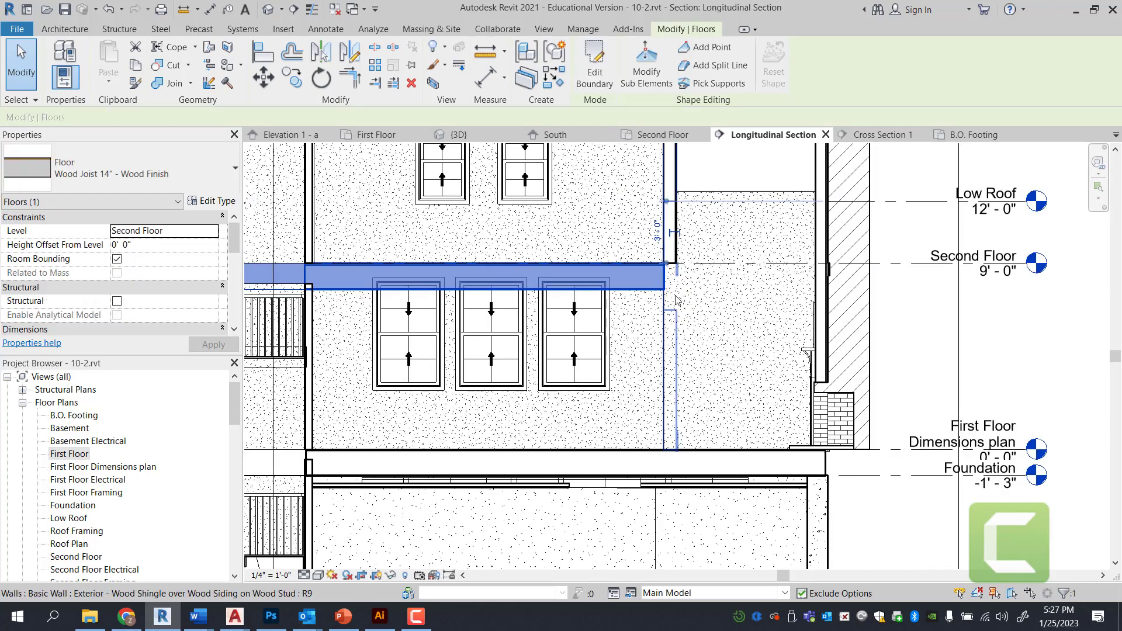
{"action": "scroll", "coordinate": [667, 279], "scroll_direction": "up", "scroll_amount": 2}
{"action": "scroll", "coordinate": [666, 269], "scroll_direction": "up", "scroll_amount": 3}
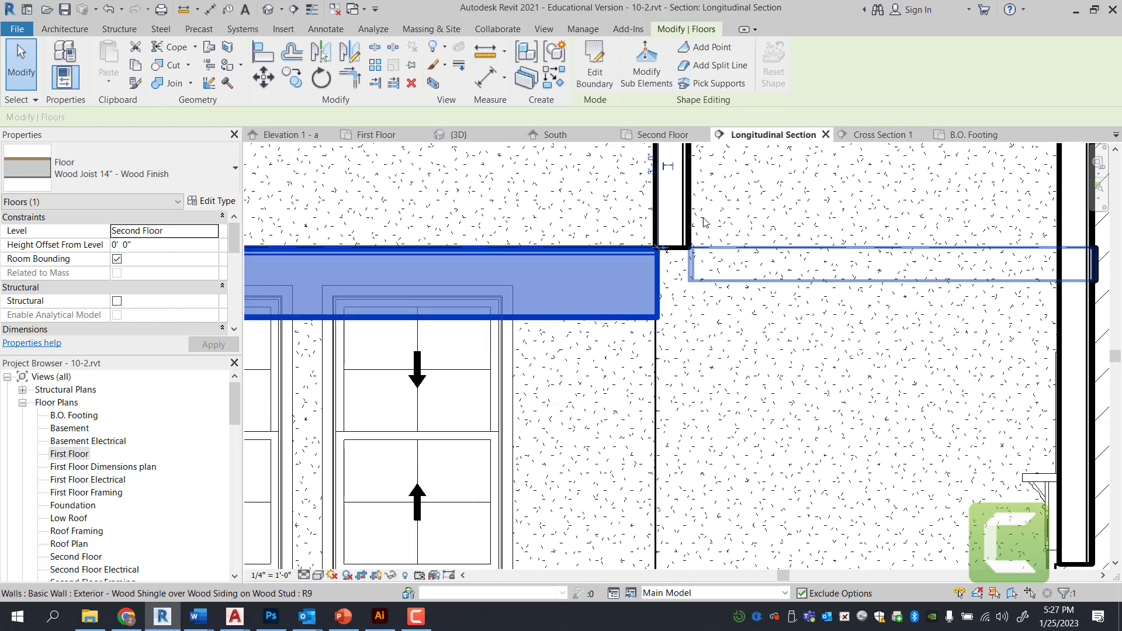
{"action": "key", "text": "Escape"}
{"action": "scroll", "coordinate": [661, 284], "scroll_direction": "down", "scroll_amount": 8}
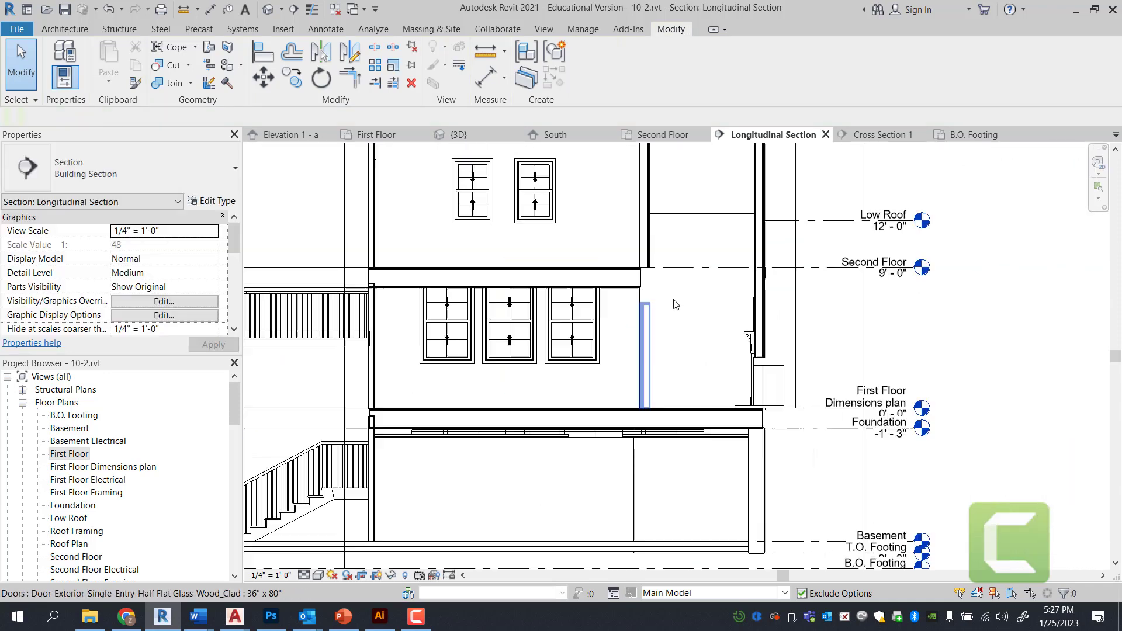
{"action": "scroll", "coordinate": [615, 270], "scroll_direction": "up", "scroll_amount": 3}
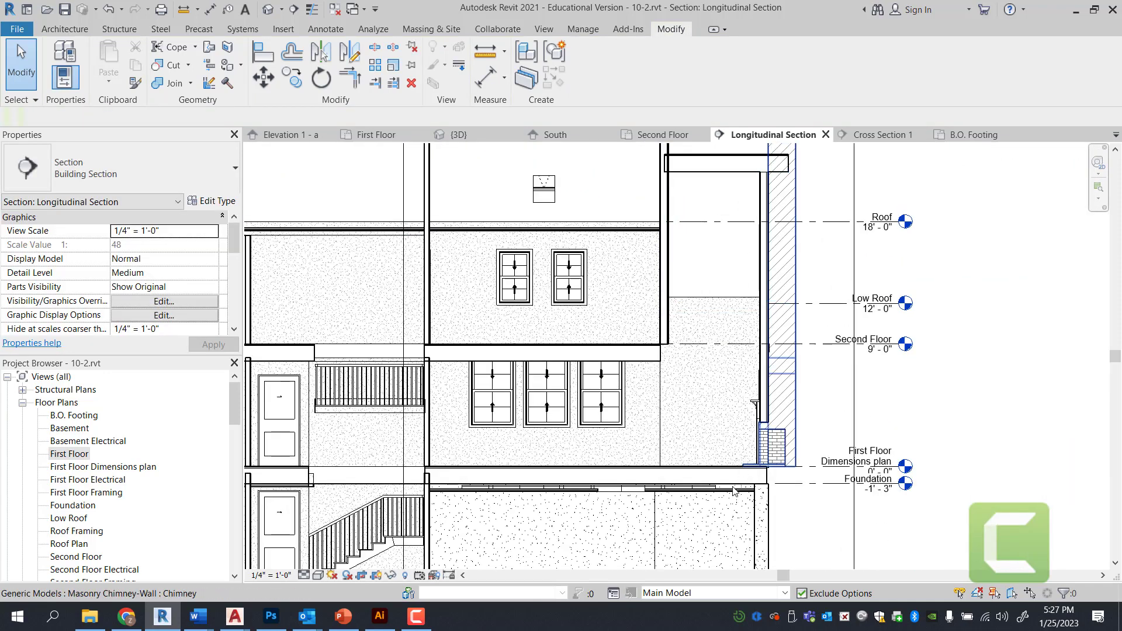
{"action": "scroll", "coordinate": [637, 345], "scroll_direction": "up", "scroll_amount": 3}
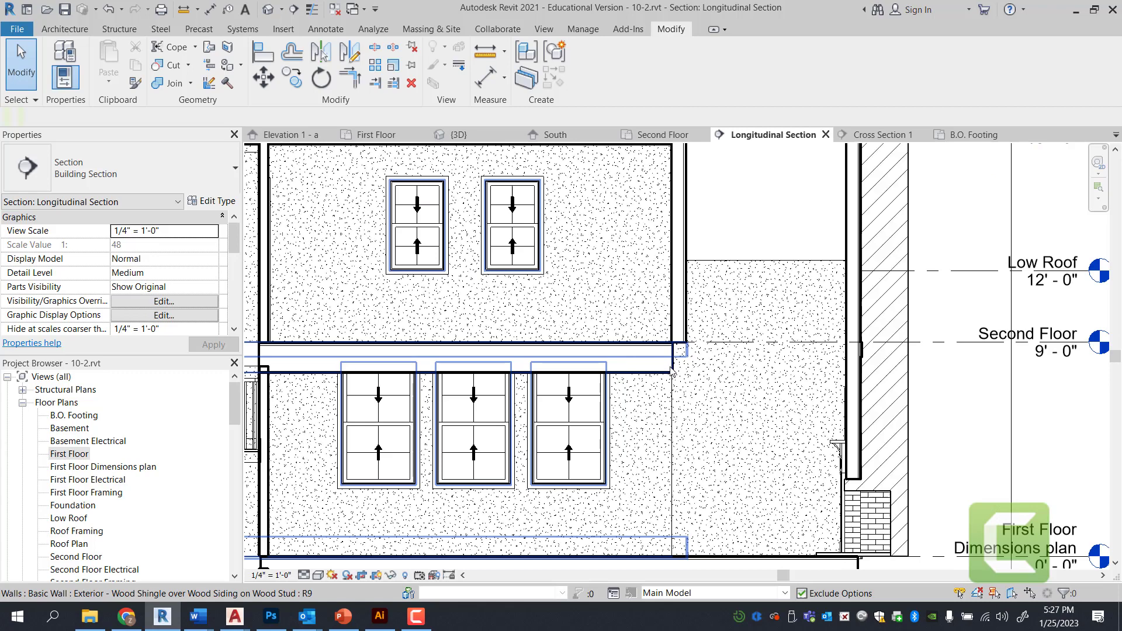
{"action": "scroll", "coordinate": [751, 260], "scroll_direction": "down", "scroll_amount": 5}
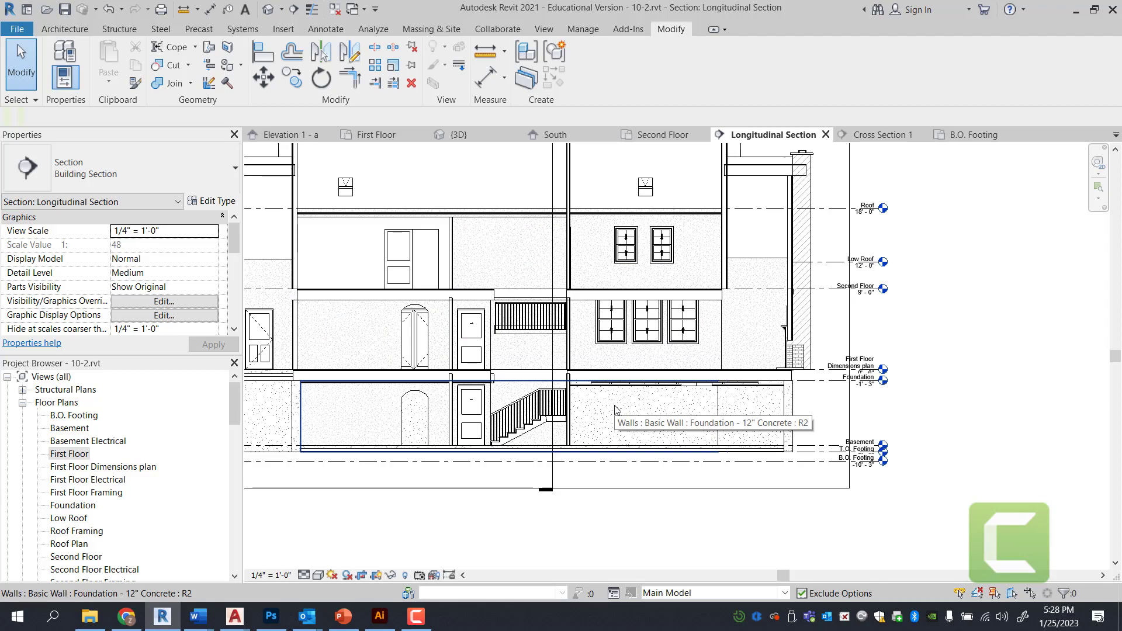
Switch to the T.O. Footing plan showing the basement foundation walls around the stair
{"action": "scroll", "coordinate": [752, 448], "scroll_direction": "up", "scroll_amount": 3}
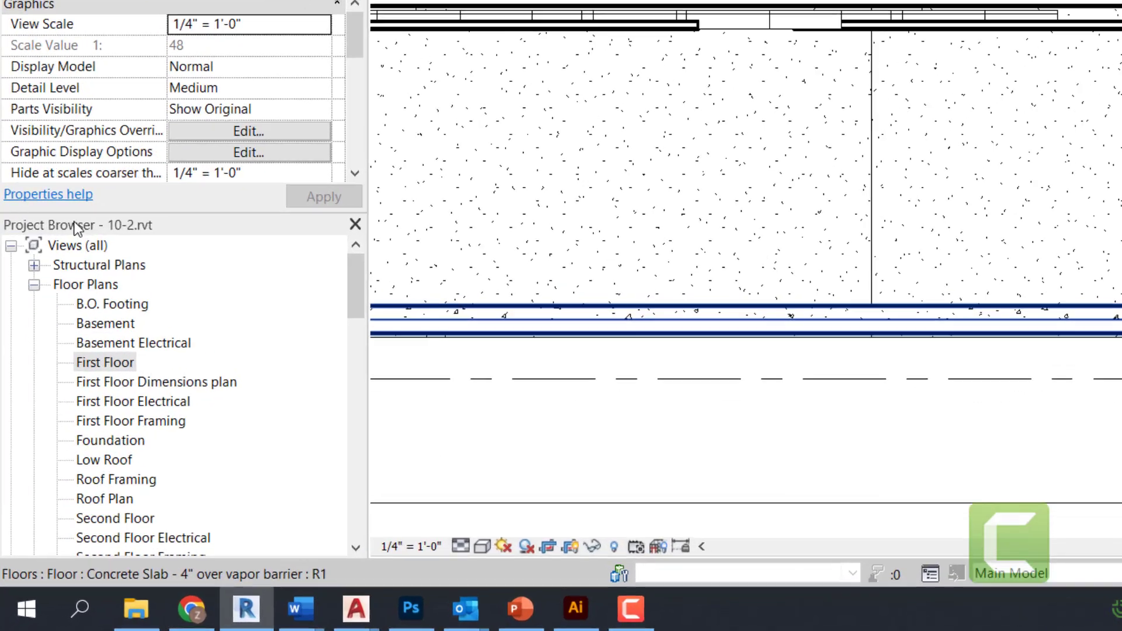
{"action": "scroll", "coordinate": [124, 171], "scroll_direction": "down", "scroll_amount": 4}
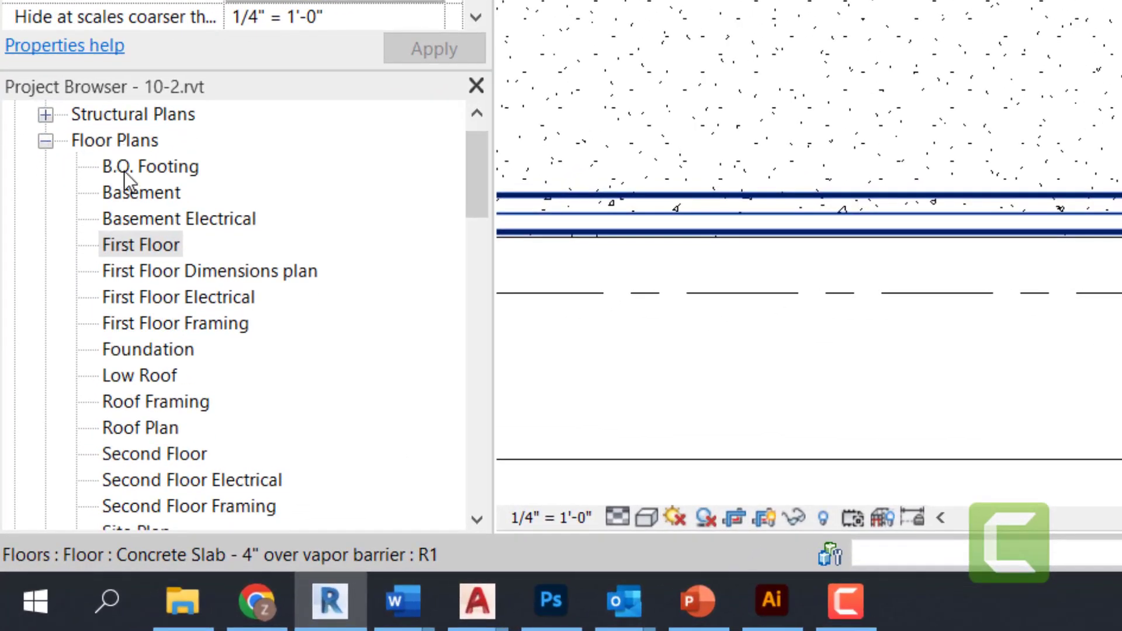
{"action": "double_click", "coordinate": [160, 482]}
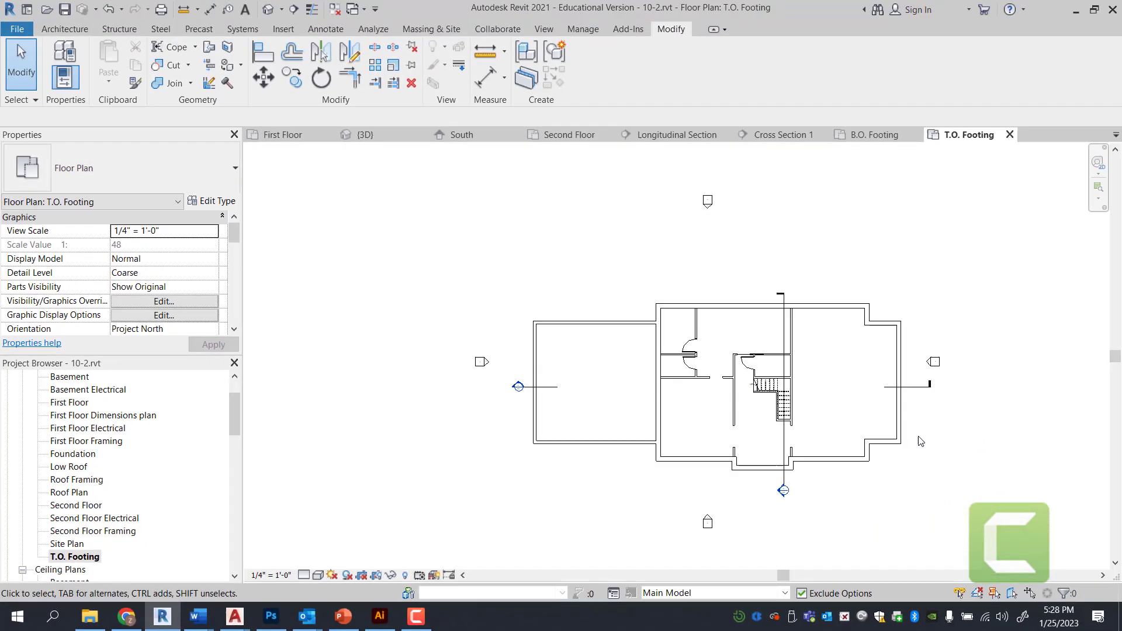
{"action": "scroll", "coordinate": [921, 441], "scroll_direction": "up", "scroll_amount": 5}
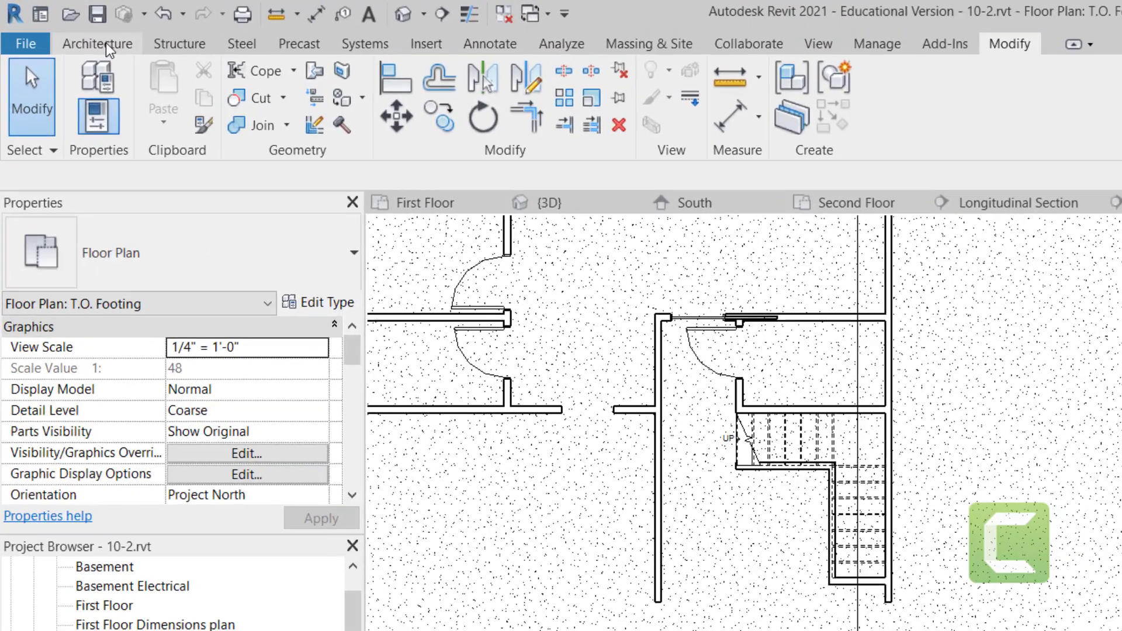
Start a 24" Footing wall with base B.O. Footing and centerline location line
{"action": "left_click", "coordinate": [65, 29]}
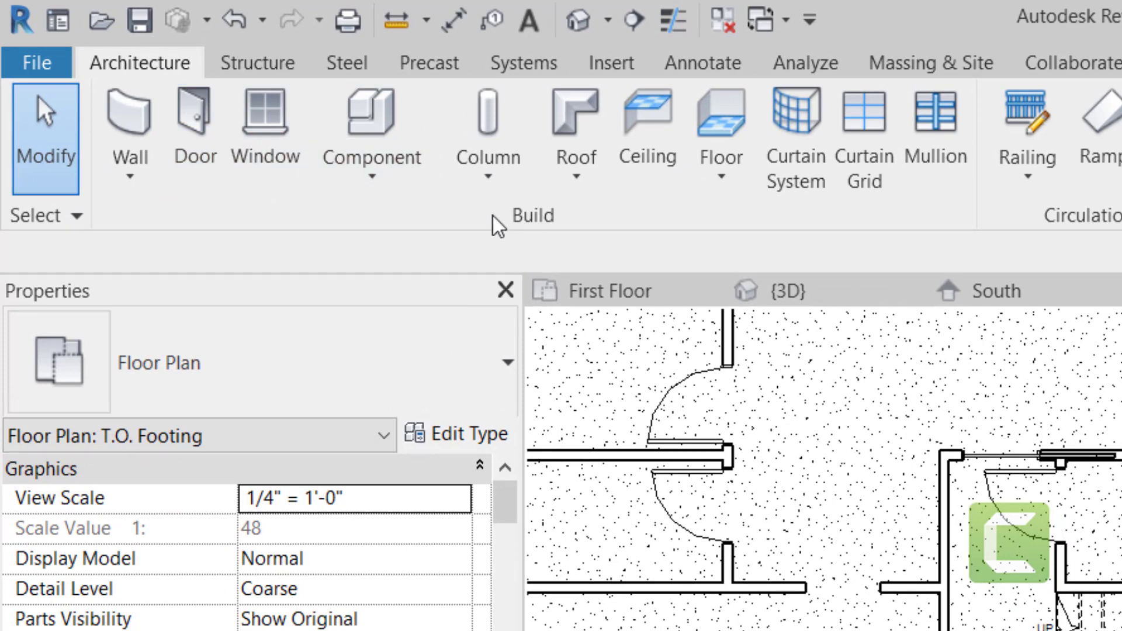
{"action": "left_click", "coordinate": [136, 121]}
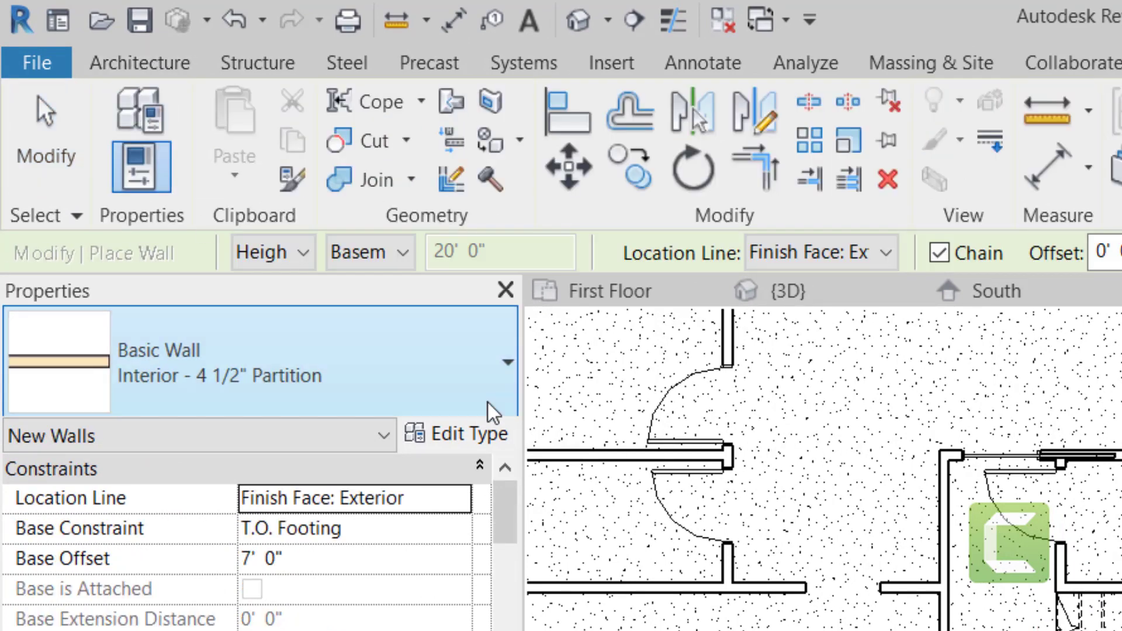
{"action": "left_click", "coordinate": [493, 412]}
{"action": "scroll", "coordinate": [415, 610], "scroll_direction": "down", "scroll_amount": 2}
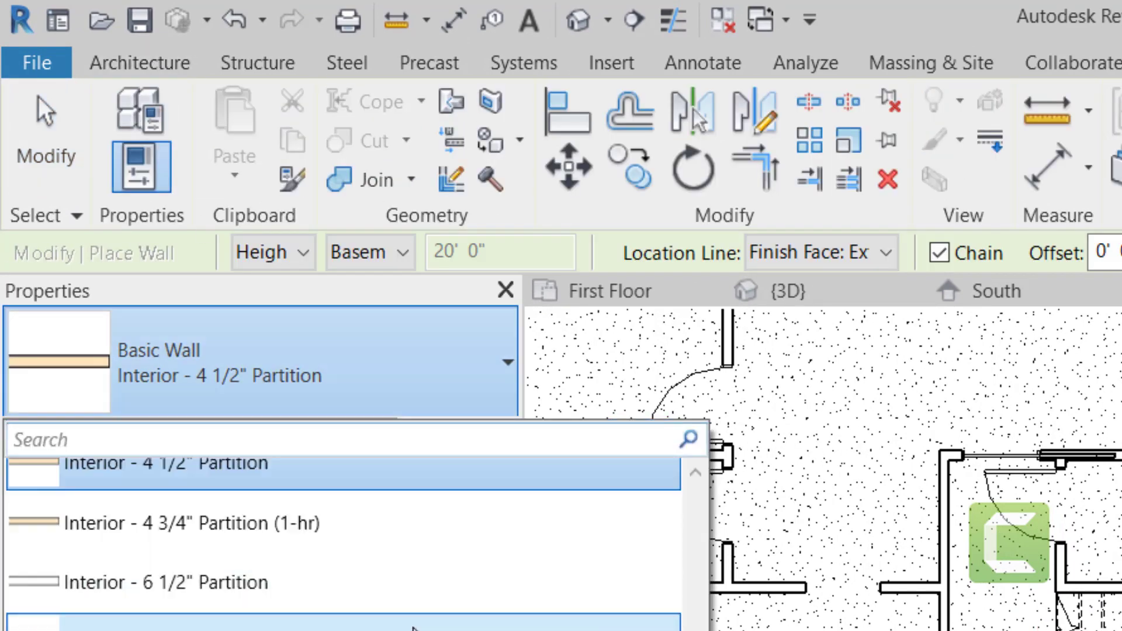
{"action": "scroll", "coordinate": [415, 611], "scroll_direction": "up", "scroll_amount": 3}
{"action": "scroll", "coordinate": [345, 537], "scroll_direction": "up", "scroll_amount": 5}
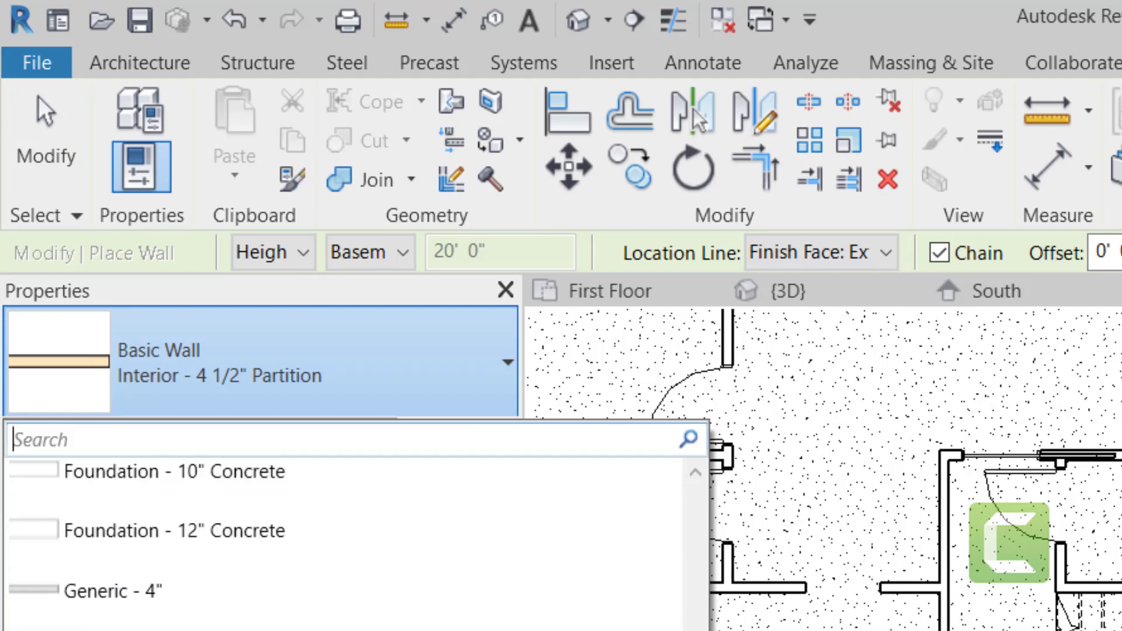
{"action": "scroll", "coordinate": [218, 538], "scroll_direction": "up", "scroll_amount": 3}
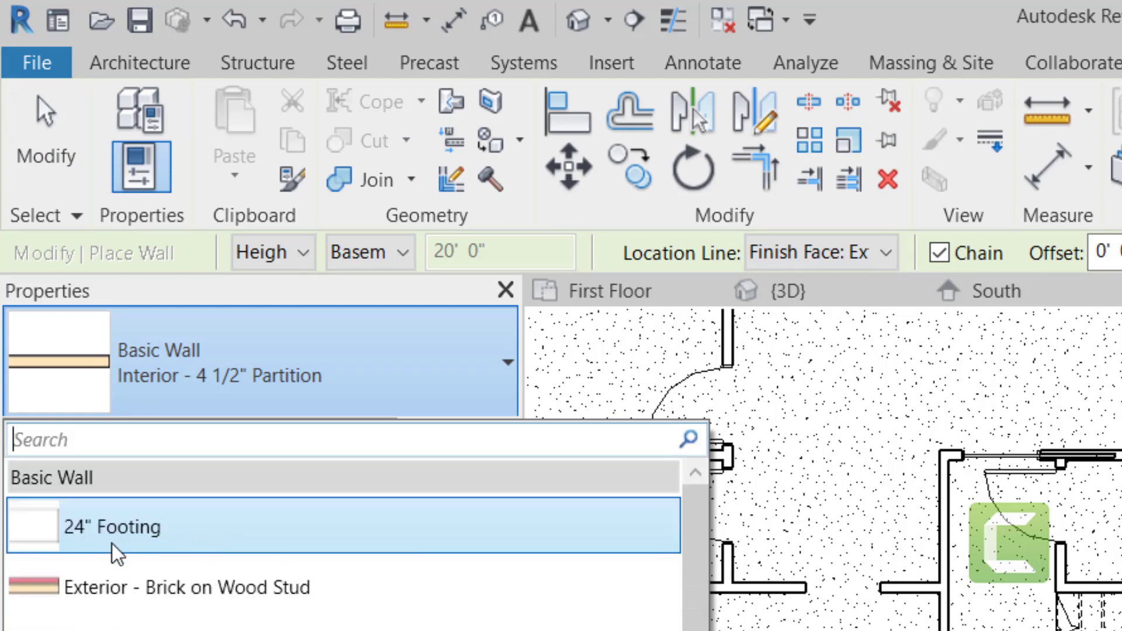
{"action": "left_click", "coordinate": [146, 541]}
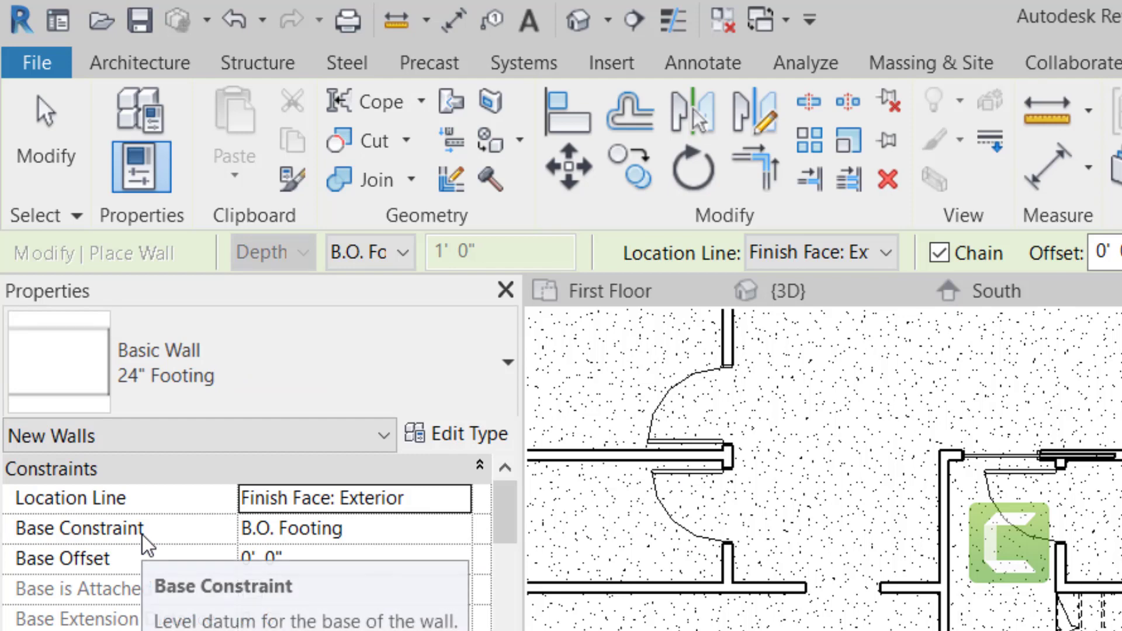
{"action": "left_click", "coordinate": [402, 257]}
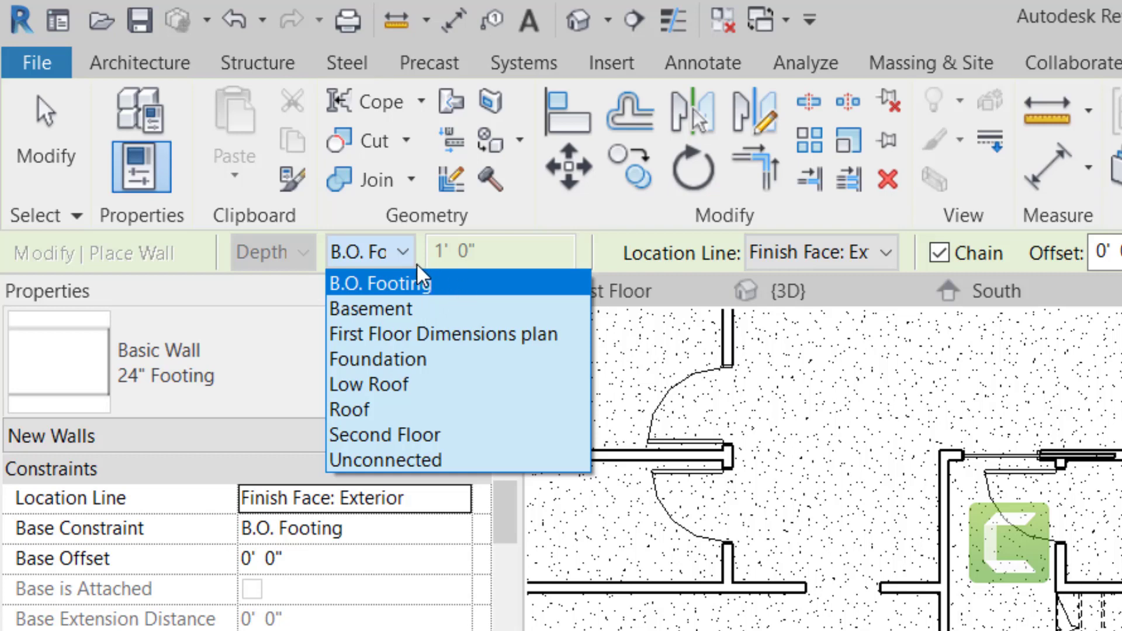
{"action": "left_click", "coordinate": [407, 256]}
{"action": "left_click", "coordinate": [883, 256]}
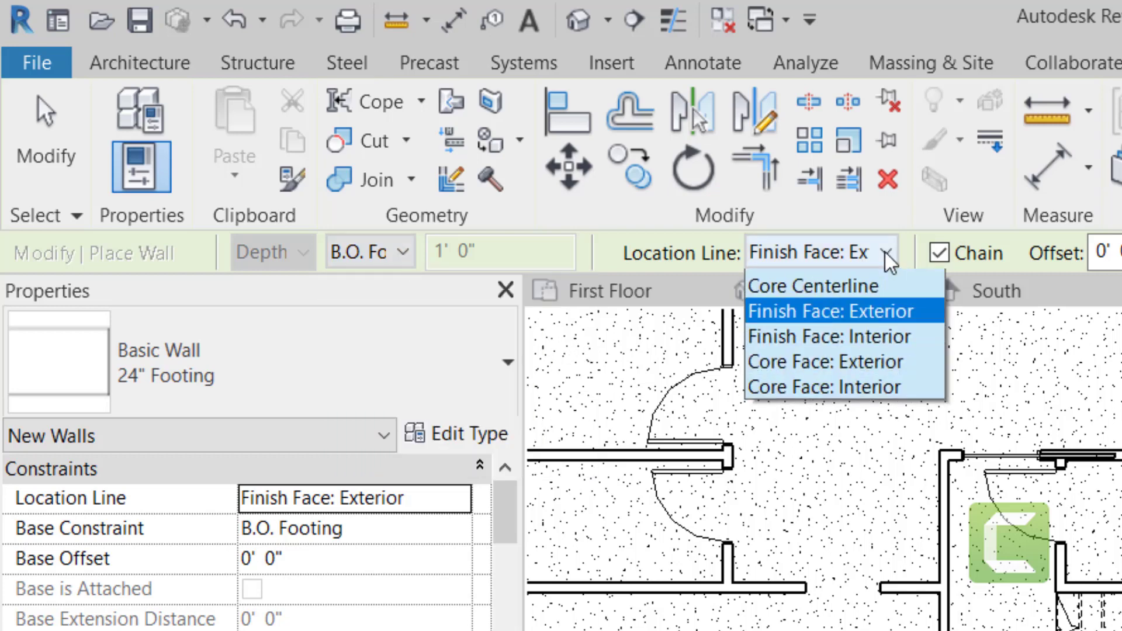
{"action": "left_click", "coordinate": [854, 285]}
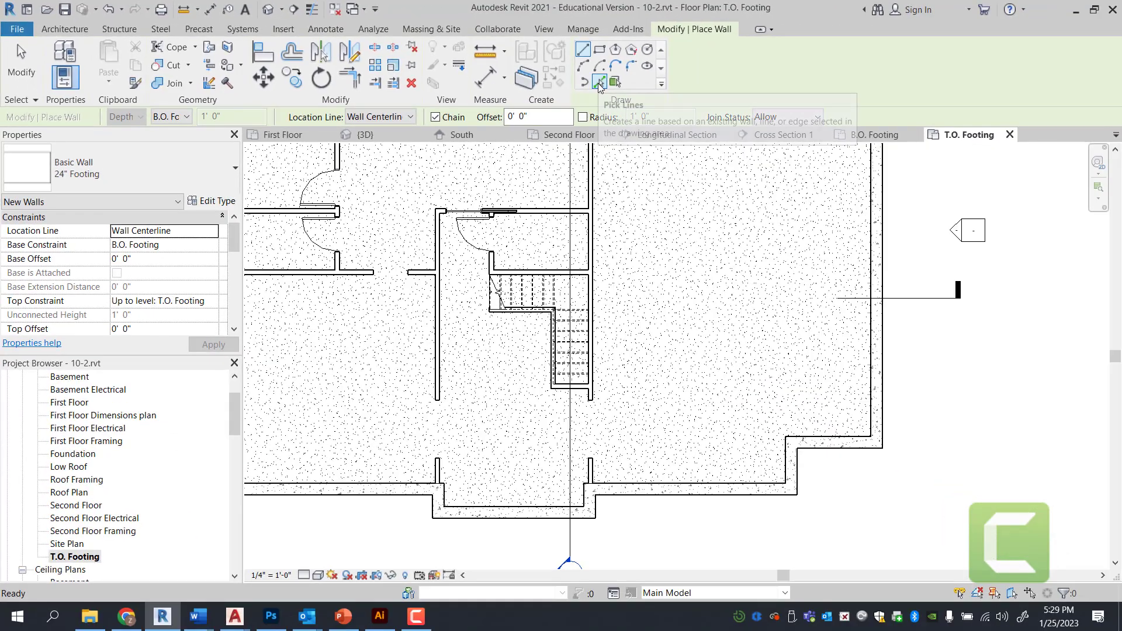
Draw a chain of footing walls from the foundation wall corner, using straight-line placement
{"action": "left_click", "coordinate": [599, 82]}
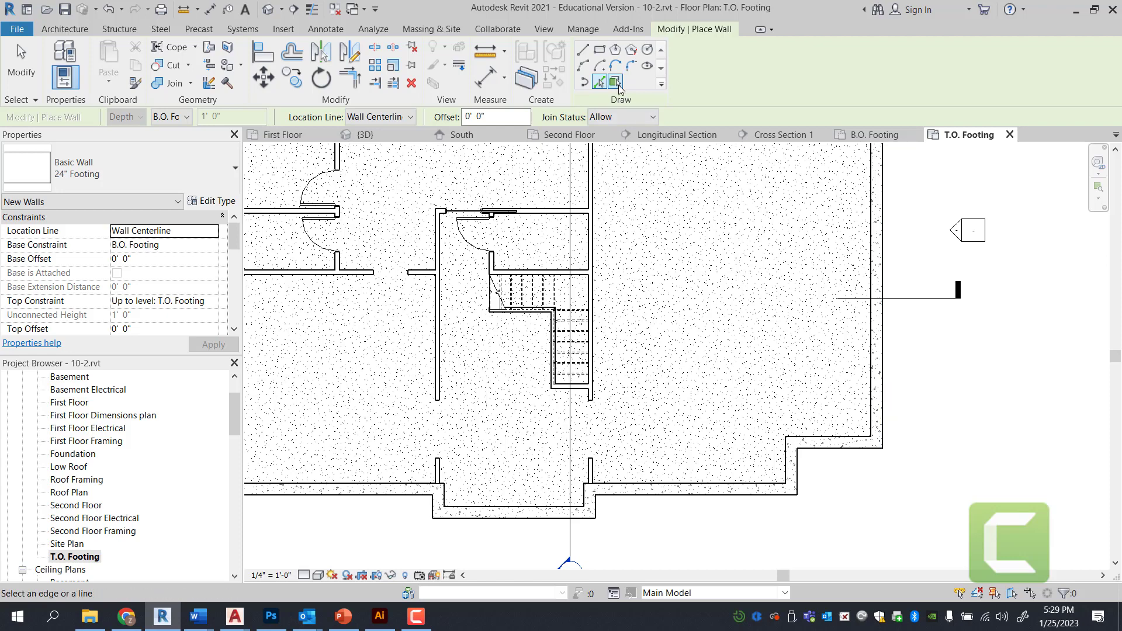
{"action": "left_click", "coordinate": [616, 83]}
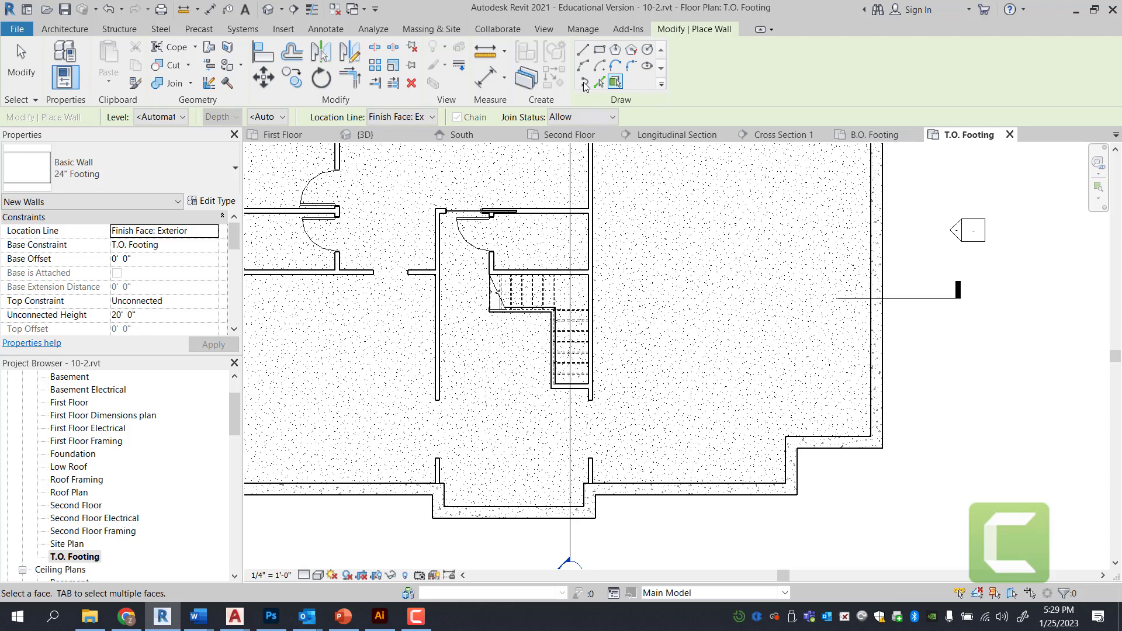
{"action": "left_click", "coordinate": [583, 49]}
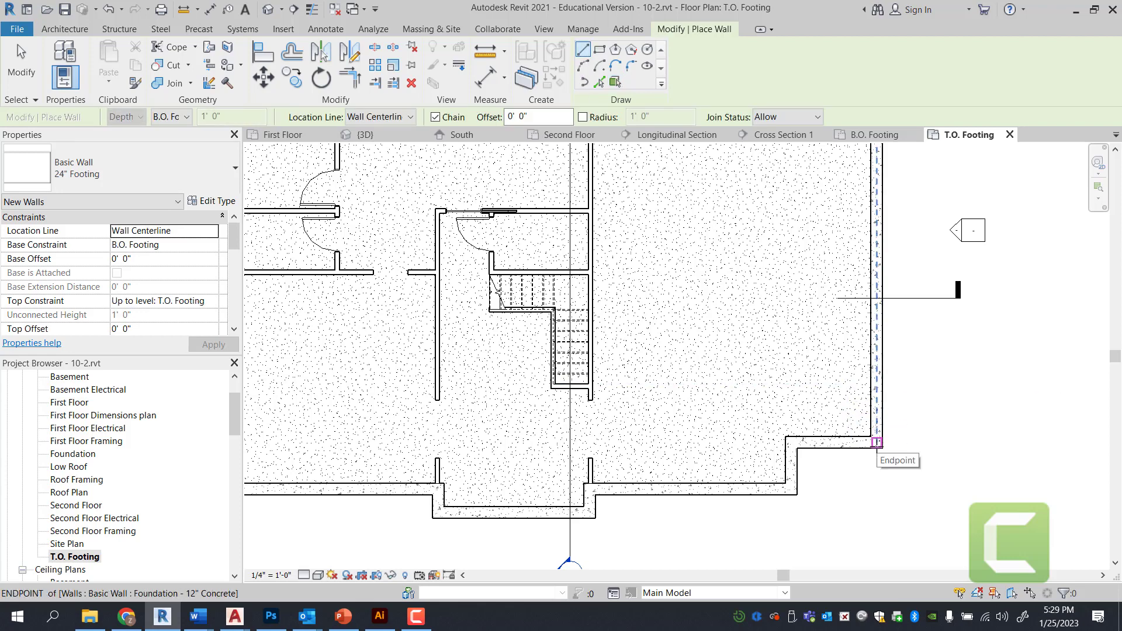
{"action": "left_click", "coordinate": [877, 443]}
{"action": "scroll", "coordinate": [865, 351], "scroll_direction": "down", "scroll_amount": 4}
{"action": "scroll", "coordinate": [501, 227], "scroll_direction": "up", "scroll_amount": 2}
{"action": "scroll", "coordinate": [502, 227], "scroll_direction": "up", "scroll_amount": 2}
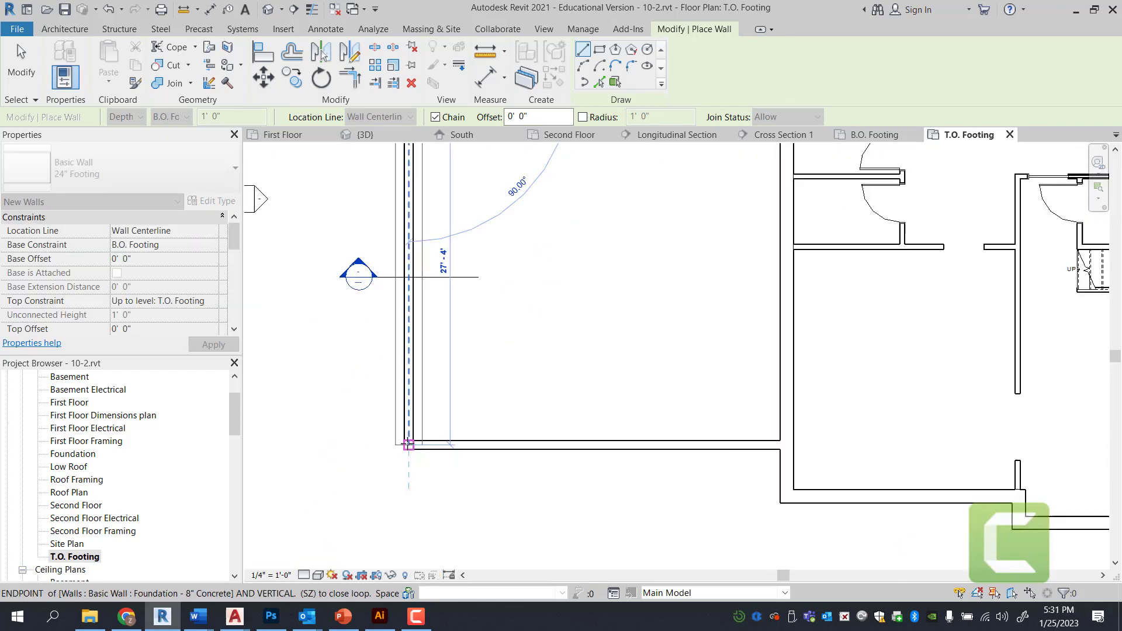
{"action": "scroll", "coordinate": [501, 227], "scroll_direction": "down", "scroll_amount": 2}
{"action": "scroll", "coordinate": [1048, 363], "scroll_direction": "up", "scroll_amount": 2}
{"action": "scroll", "coordinate": [1048, 362], "scroll_direction": "down", "scroll_amount": 4}
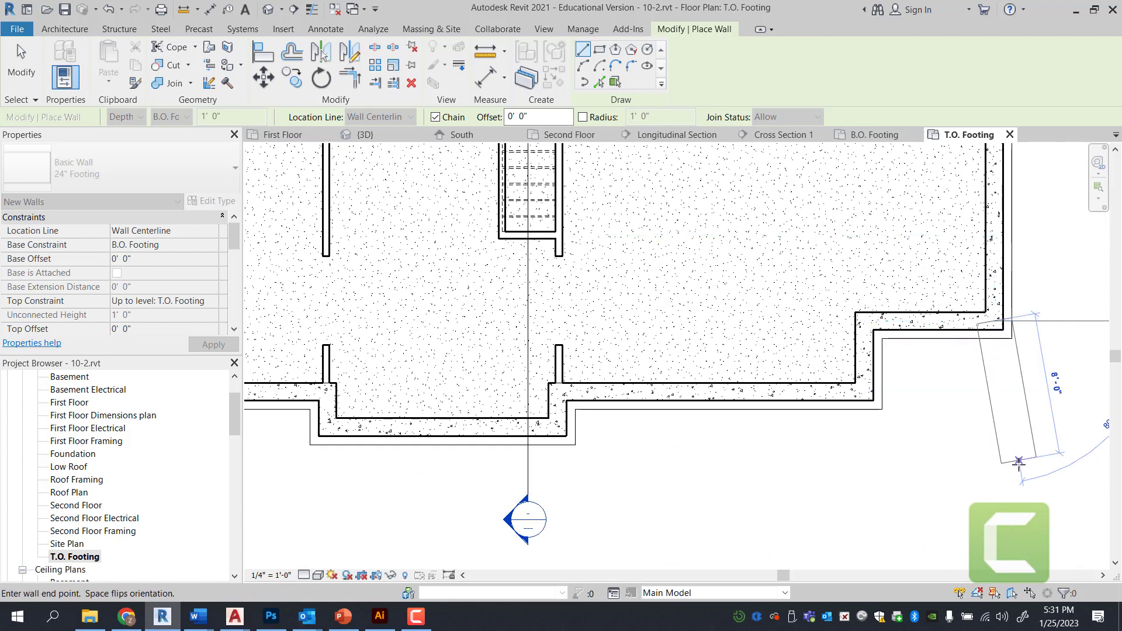
{"action": "key", "text": "Escape"}
Begin another footing wall at the foundation wall end, then cancel it
{"action": "scroll", "coordinate": [968, 250], "scroll_direction": "up", "scroll_amount": 2}
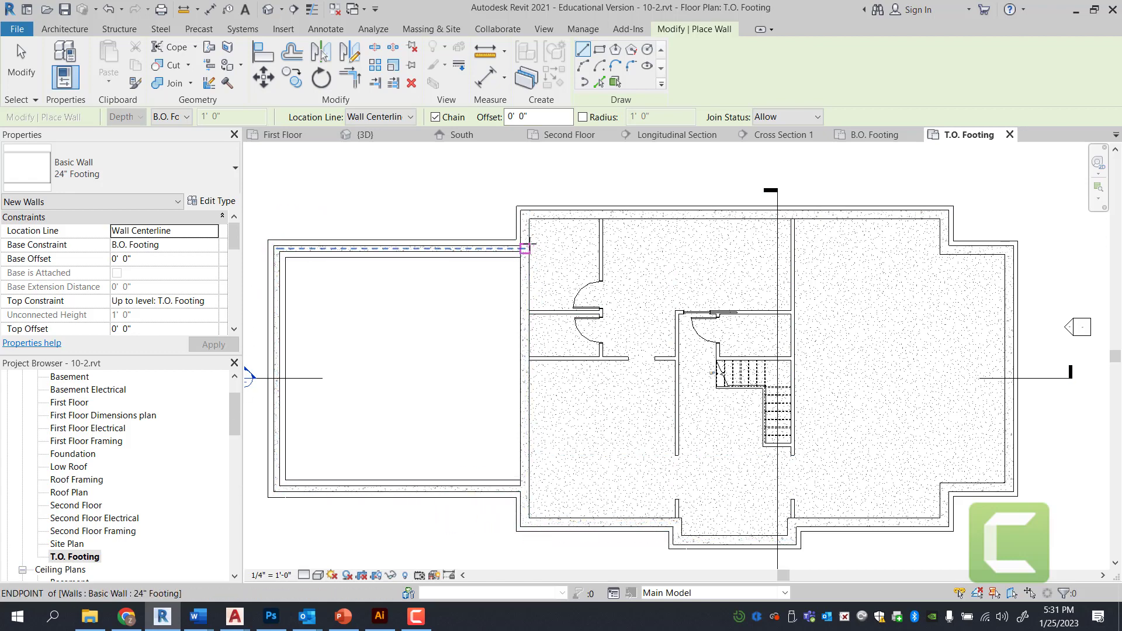
{"action": "scroll", "coordinate": [525, 249], "scroll_direction": "up", "scroll_amount": 2}
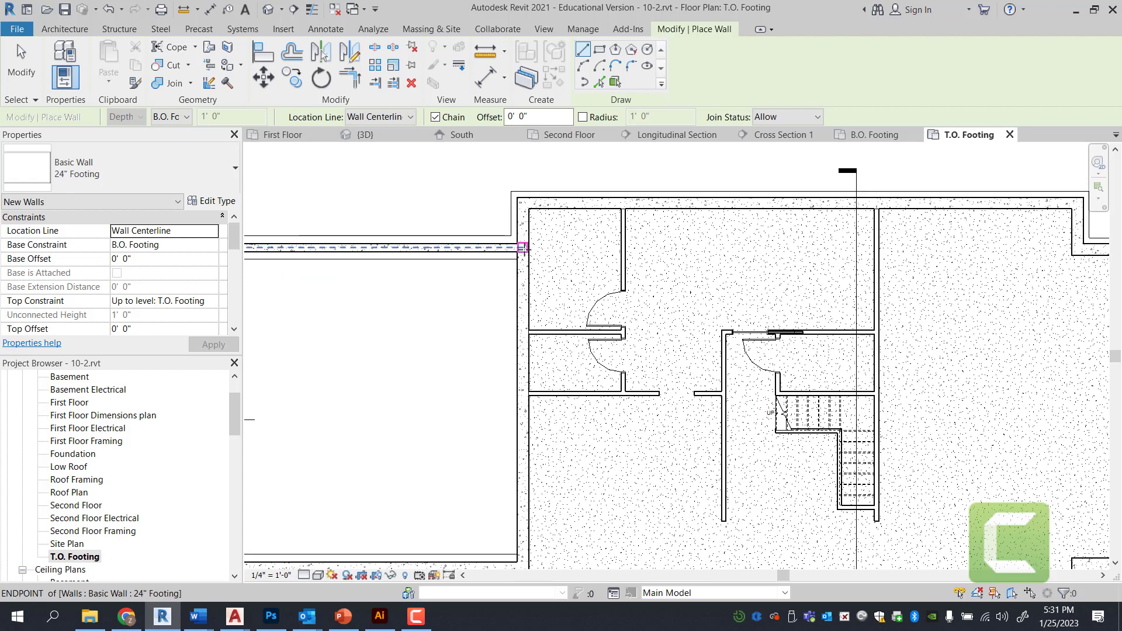
{"action": "left_click", "coordinate": [525, 249]}
{"action": "scroll", "coordinate": [526, 327], "scroll_direction": "down", "scroll_amount": 1}
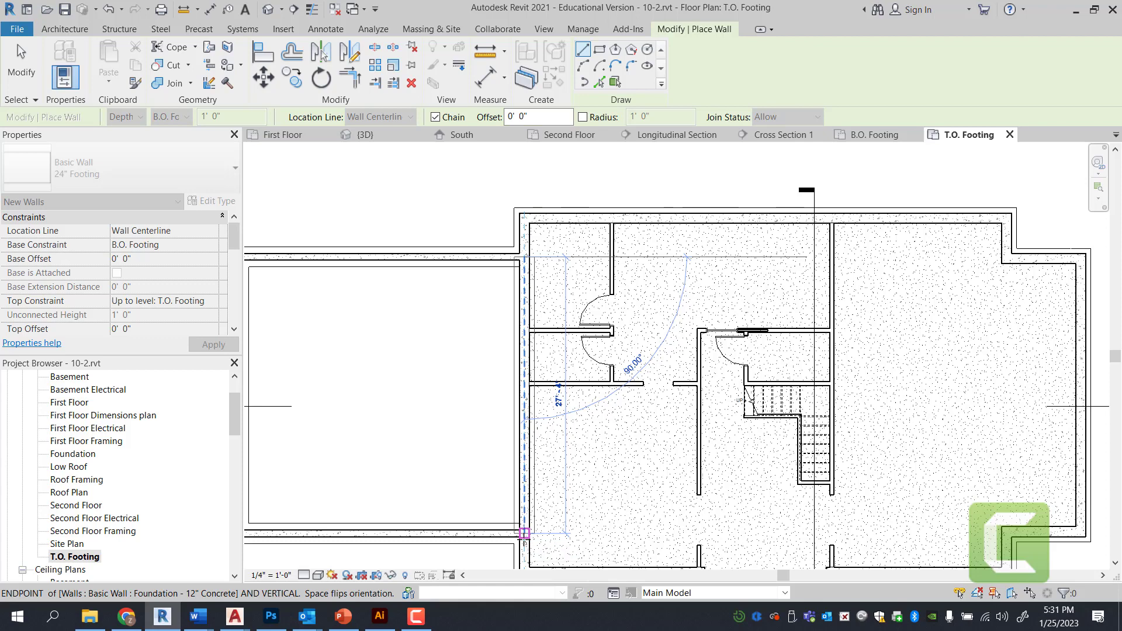
{"action": "key", "text": "Escape"}
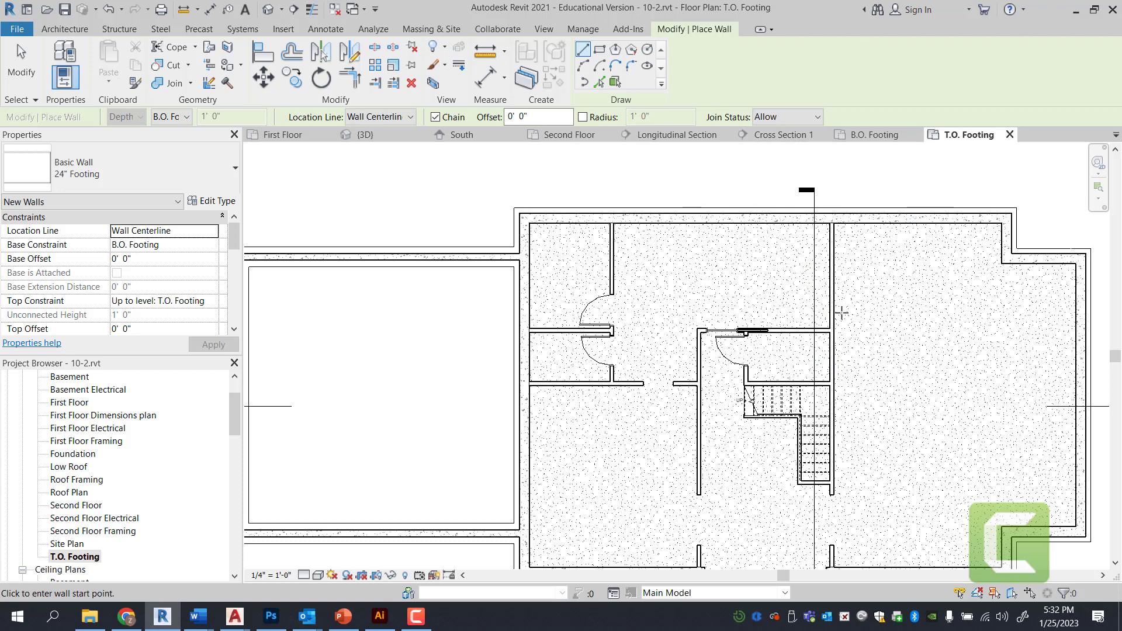
In Cross Section 1, select the 24" Footing under the foundation wall to review its properties
{"action": "left_click", "coordinate": [790, 135]}
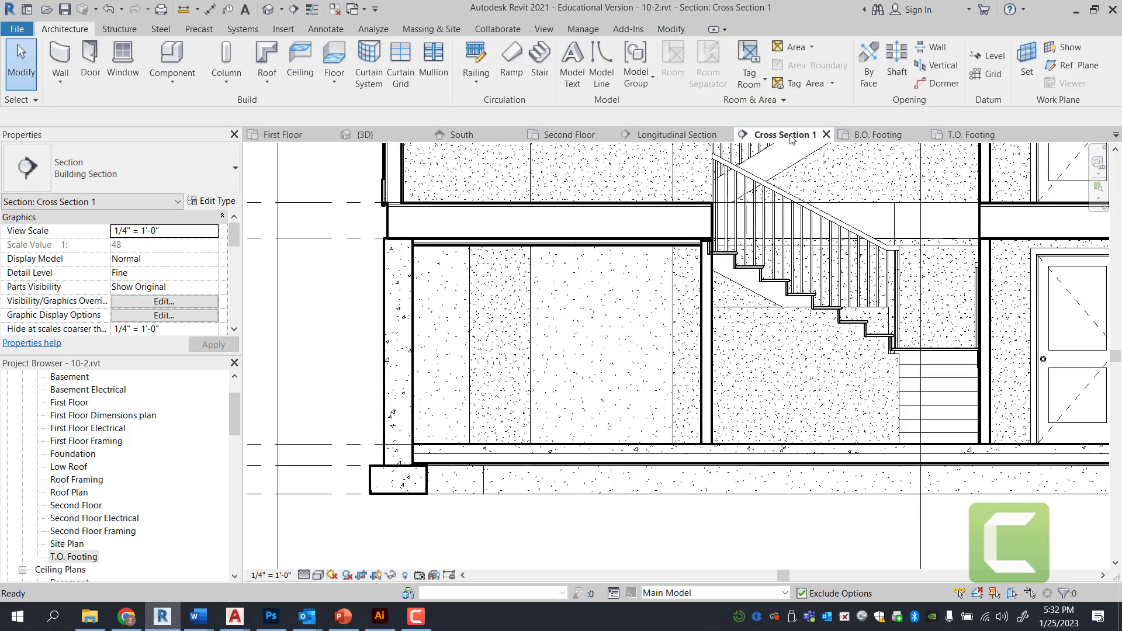
{"action": "scroll", "coordinate": [407, 489], "scroll_direction": "up", "scroll_amount": 1}
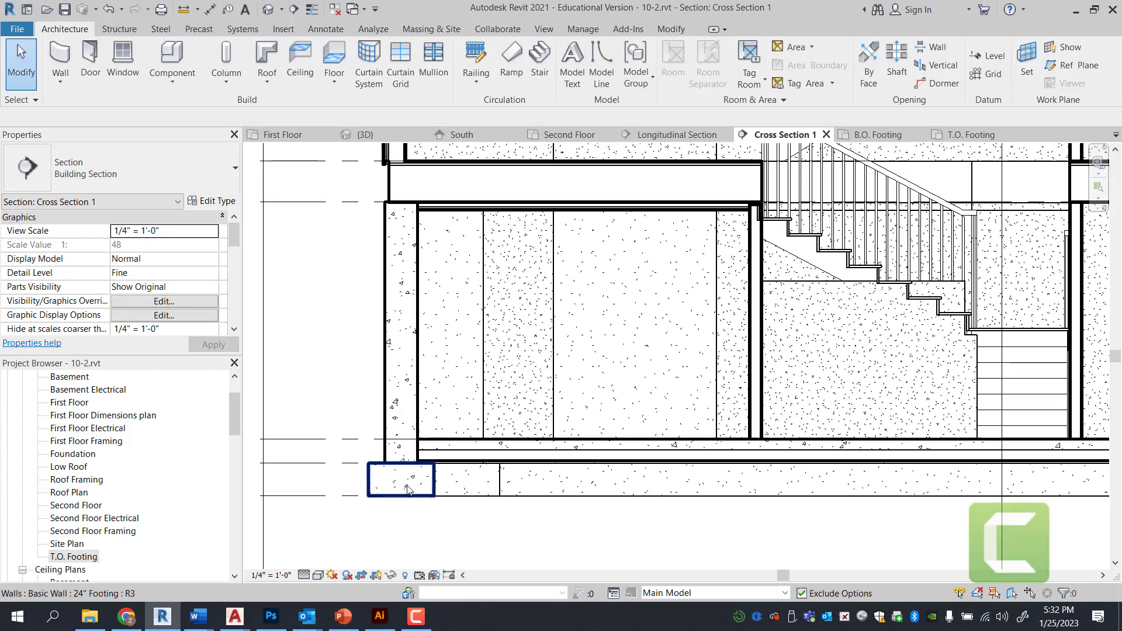
{"action": "left_click", "coordinate": [408, 490]}
{"action": "scroll", "coordinate": [408, 490], "scroll_direction": "down", "scroll_amount": 4}
{"action": "middle_click_drag", "start_coordinate": [741, 445], "coordinate": [597, 445]}
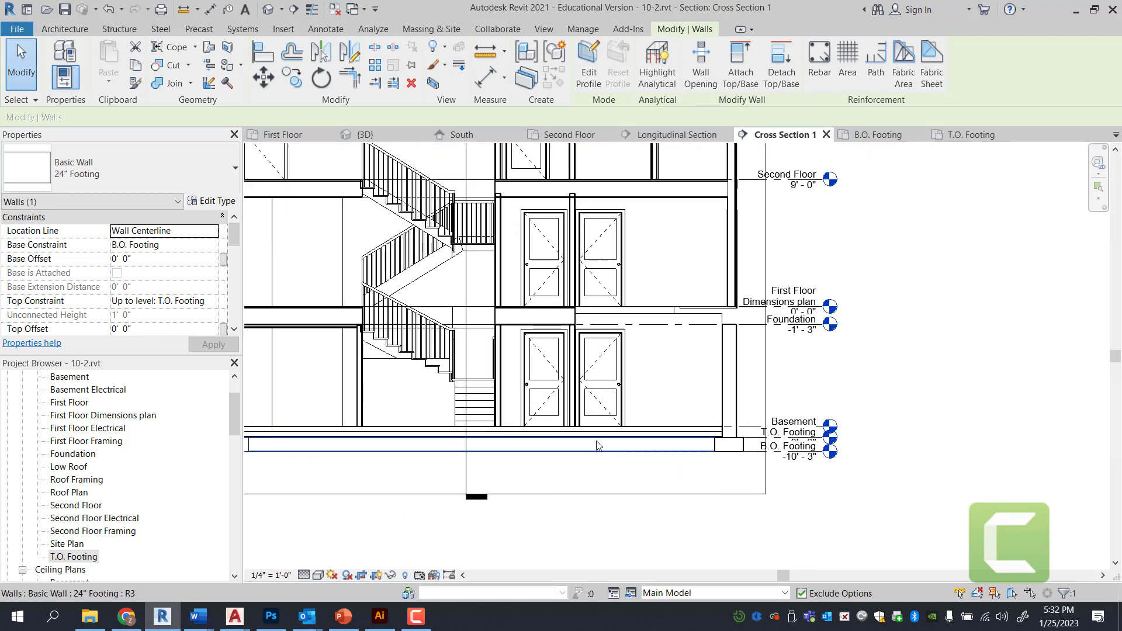
{"action": "scroll", "coordinate": [693, 449], "scroll_direction": "up", "scroll_amount": 1}
{"action": "left_click", "coordinate": [729, 443]}
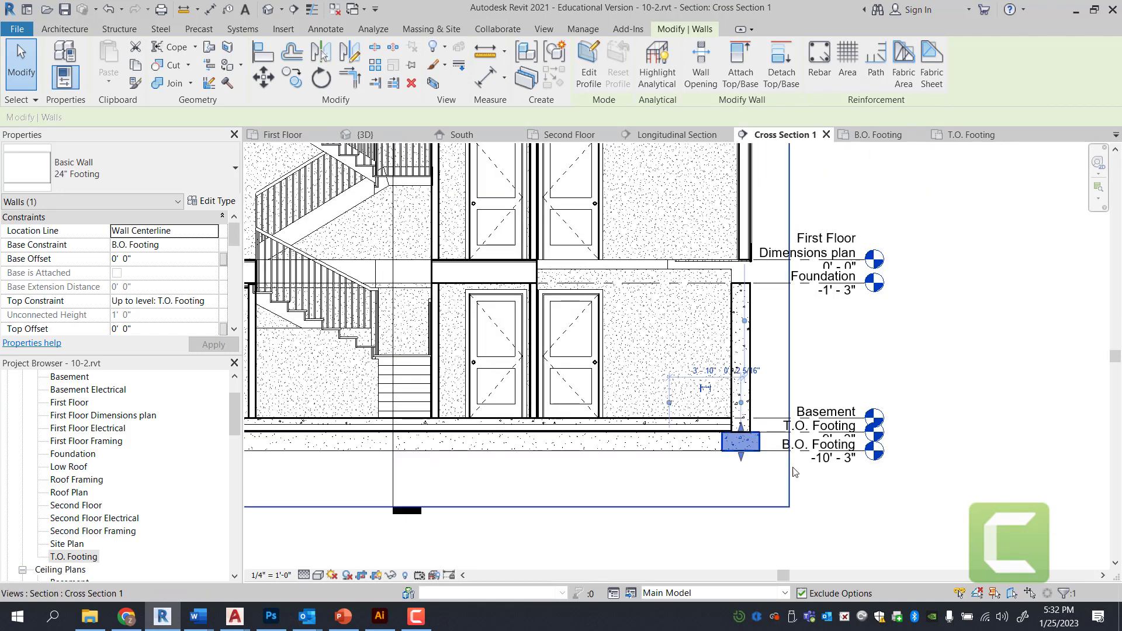
{"action": "key", "text": "Escape"}
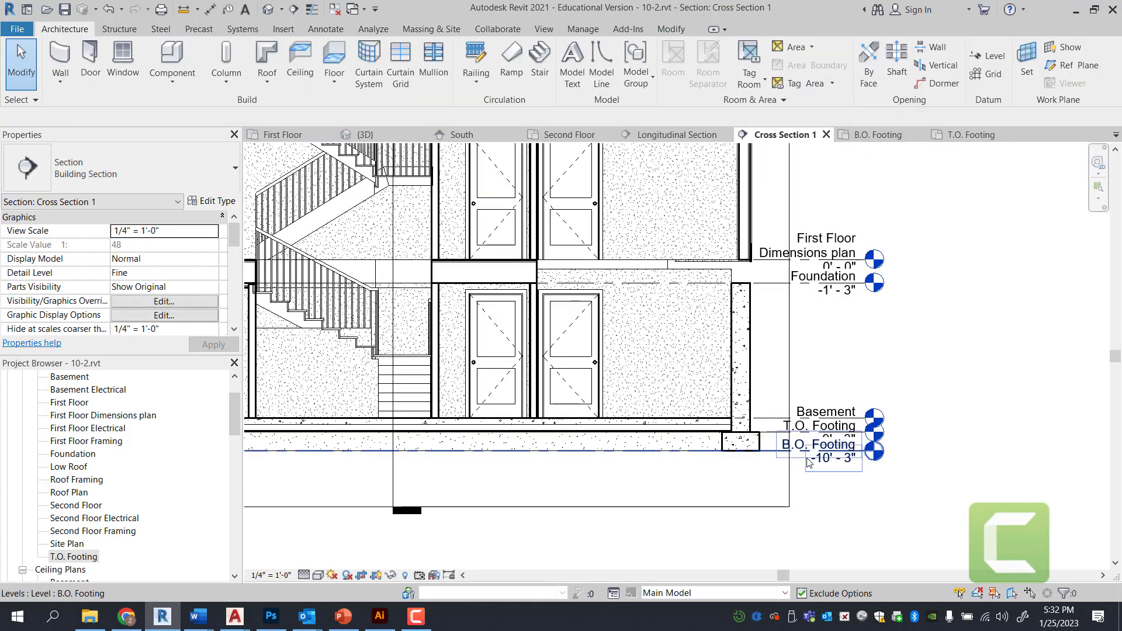
{"action": "left_click", "coordinate": [758, 450]}
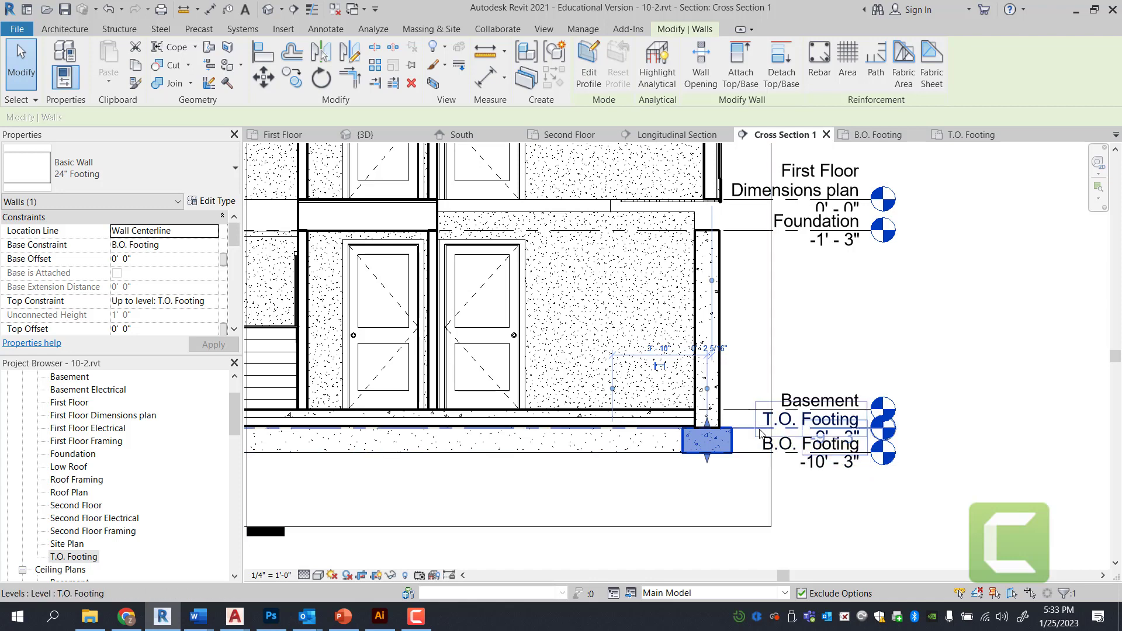
Lower the B.O. Footing level elevation to -11' 3"
{"action": "left_click", "coordinate": [750, 457]}
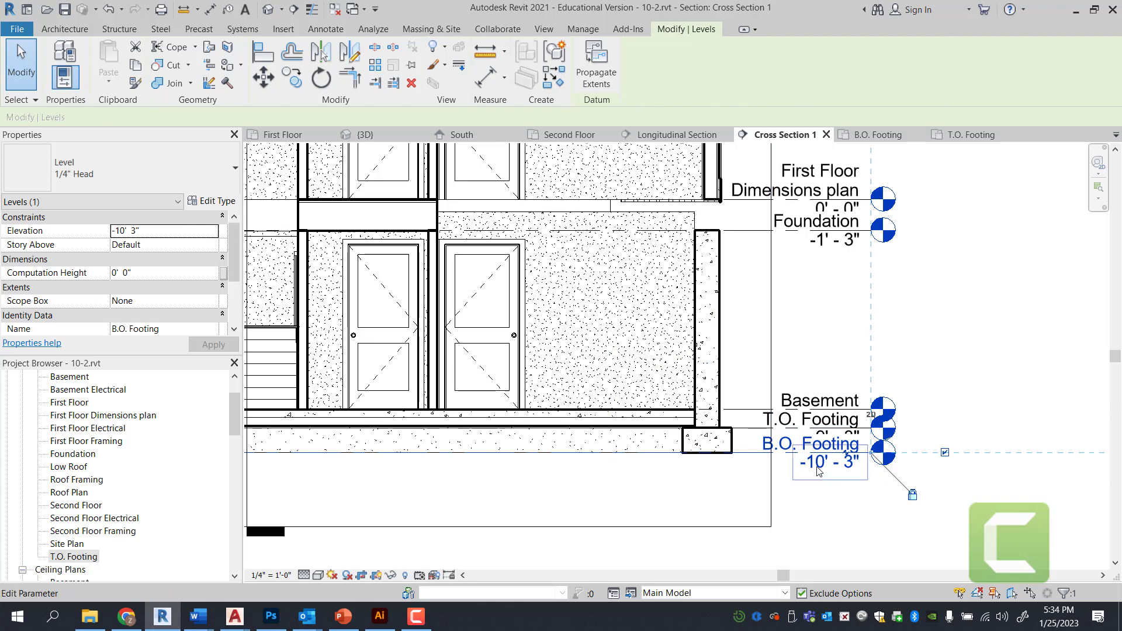
{"action": "left_click", "coordinate": [818, 470]}
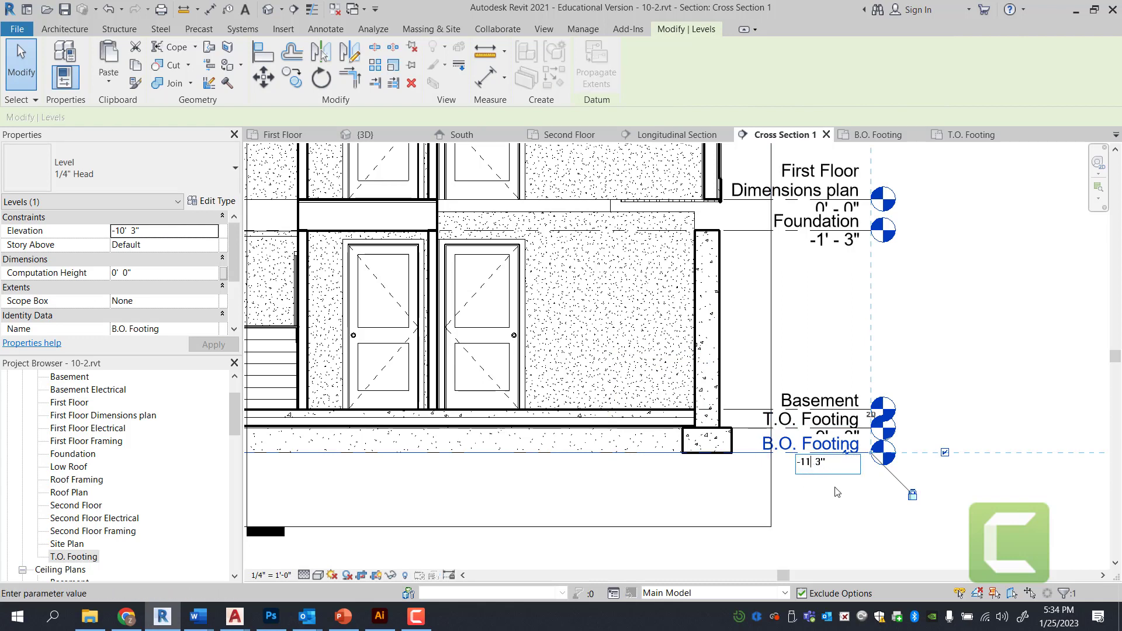
{"action": "type", "text": "-11' 3\""}
{"action": "key", "text": "Return"}
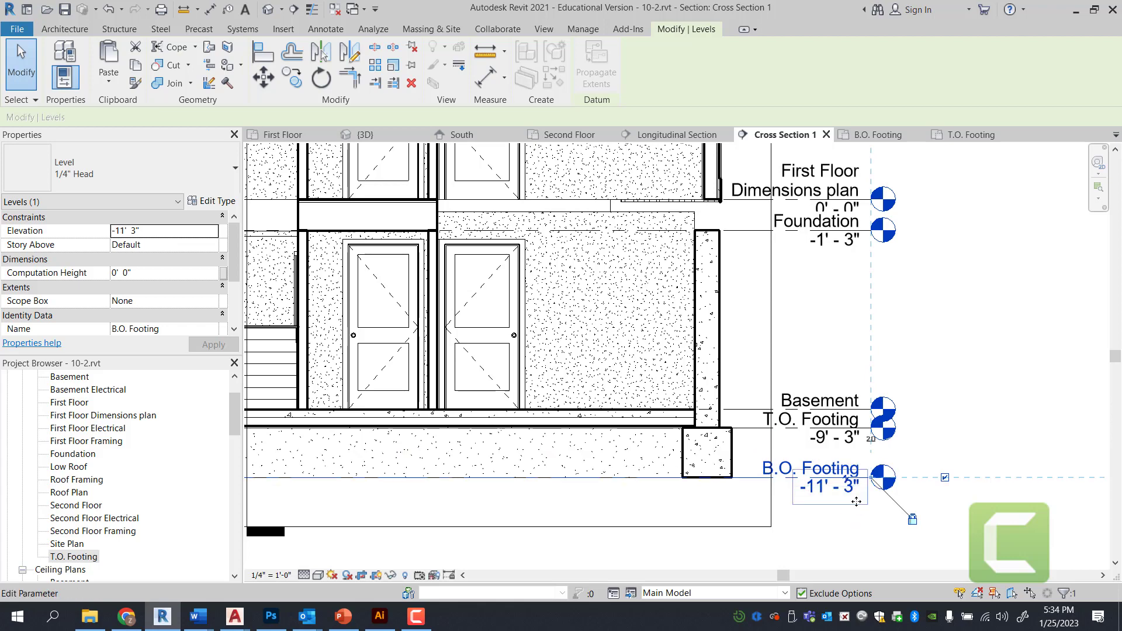
Return to the T.O. Footing floor plan
{"action": "scroll", "coordinate": [855, 425], "scroll_direction": "down", "scroll_amount": 2}
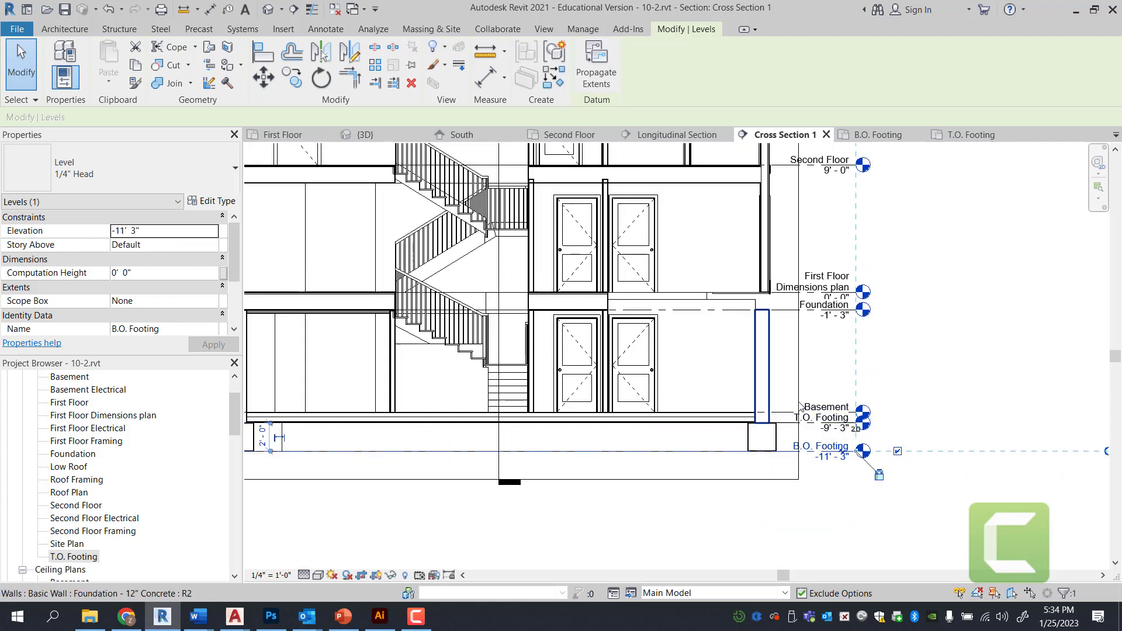
{"action": "scroll", "coordinate": [848, 427], "scroll_direction": "down", "scroll_amount": 1}
{"action": "scroll", "coordinate": [316, 444], "scroll_direction": "up", "scroll_amount": 2}
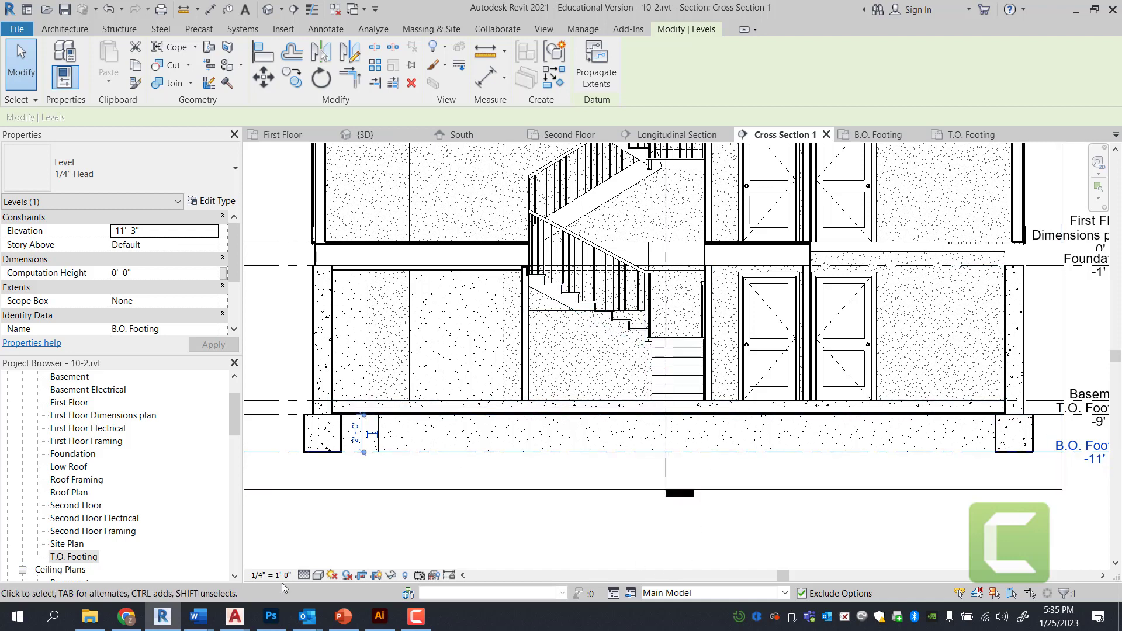
{"action": "double_click", "coordinate": [74, 556]}
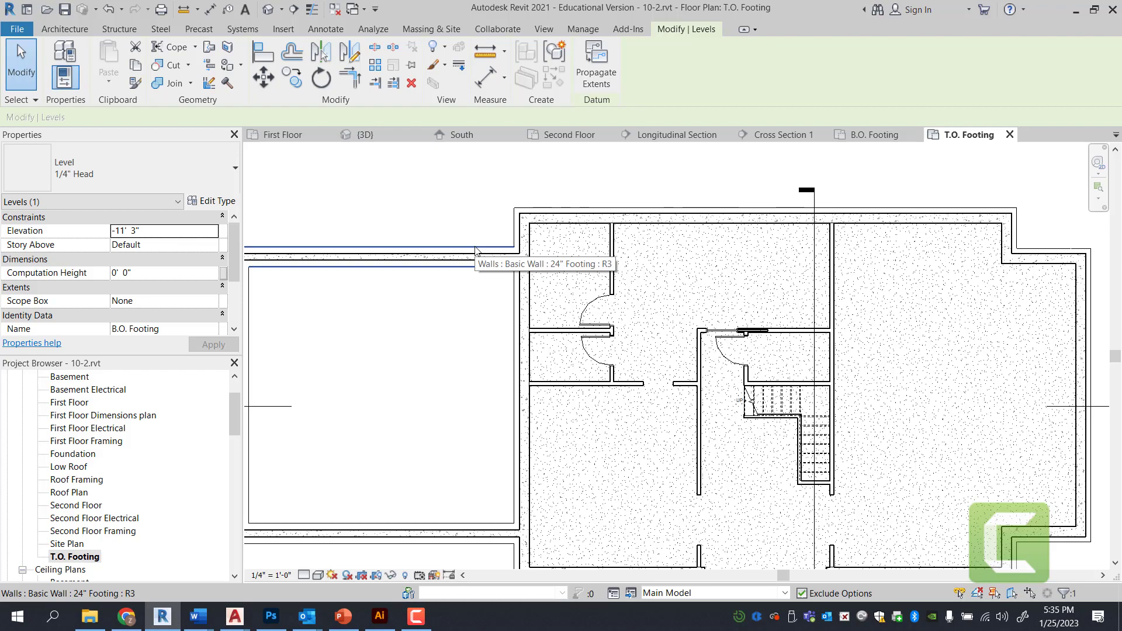
Start the Linework tool with the <Hidden> line style selected
{"action": "left_click", "coordinate": [476, 251]}
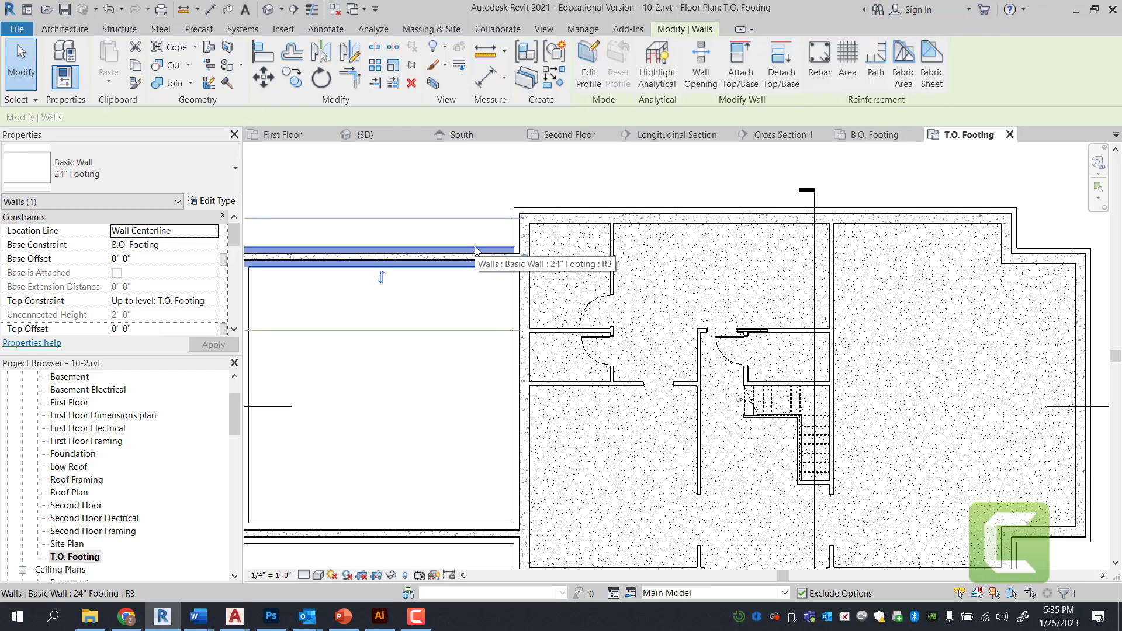
{"action": "left_click", "coordinate": [458, 201]}
{"action": "left_click", "coordinate": [663, 28]}
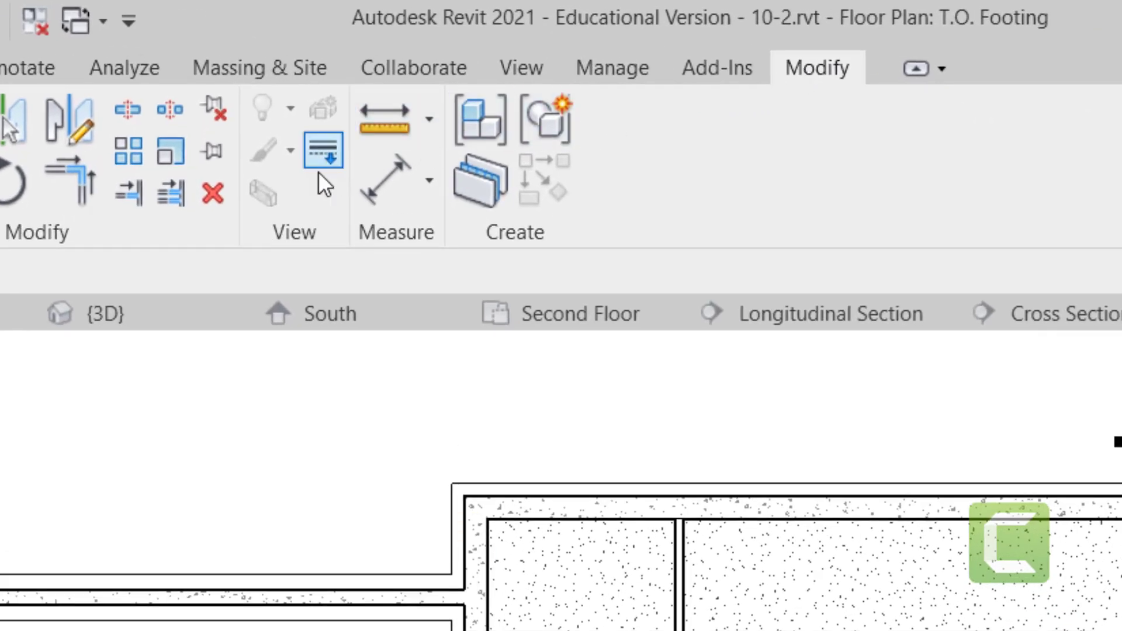
{"action": "left_click", "coordinate": [321, 166]}
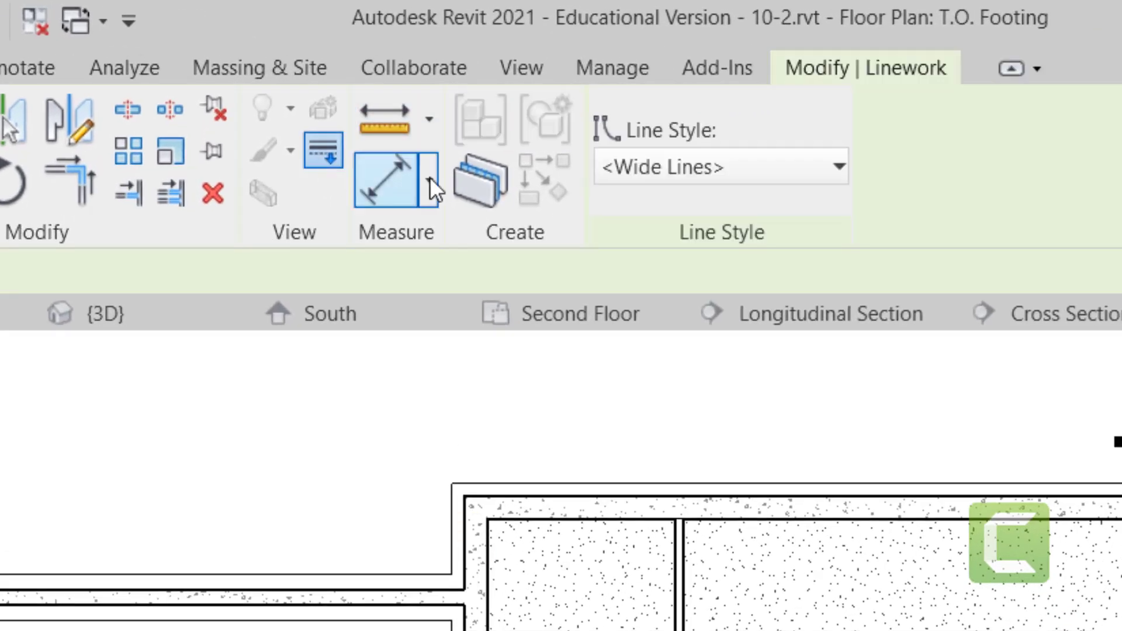
{"action": "left_click", "coordinate": [693, 180]}
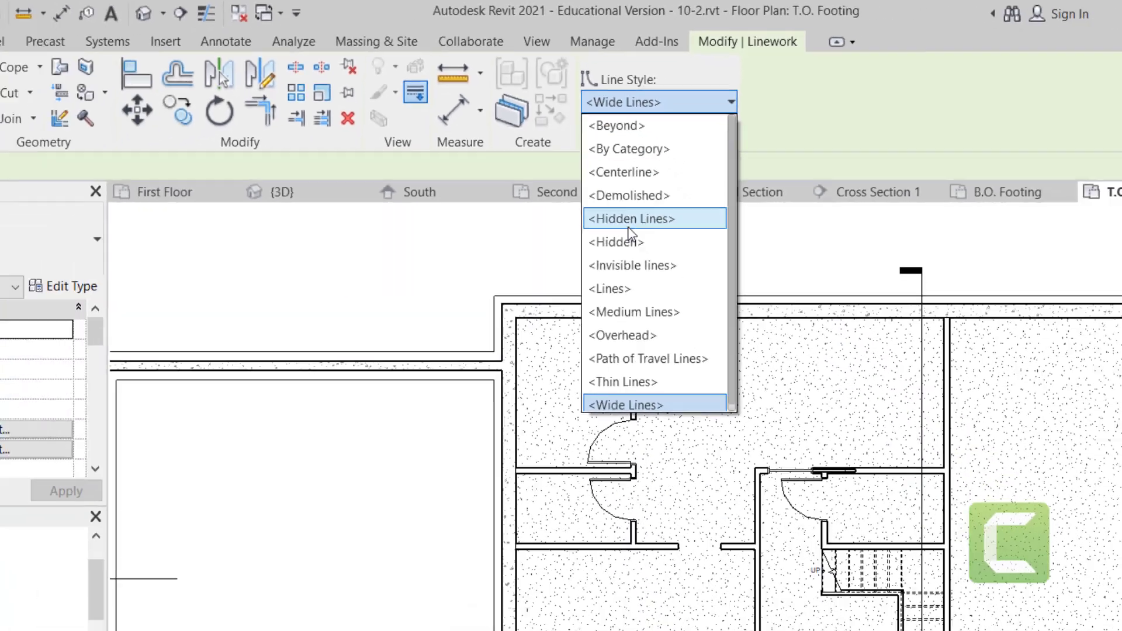
{"action": "left_click", "coordinate": [650, 383]}
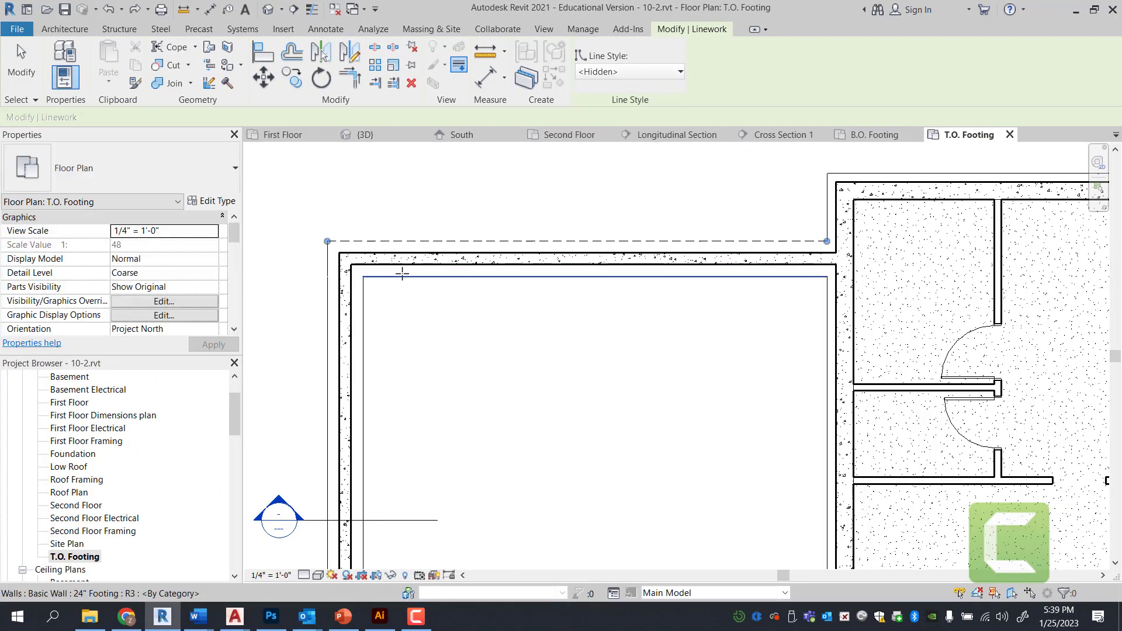
Make the inner top, inner left and outer left footing edges dashed Hidden lines
{"action": "left_click", "coordinate": [390, 277]}
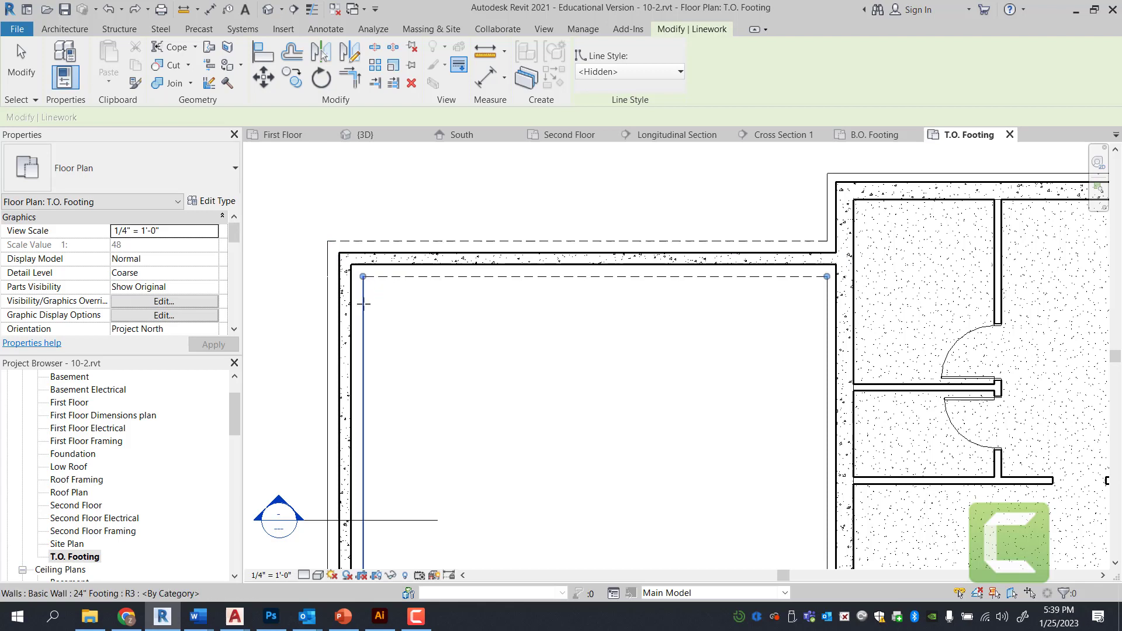
{"action": "left_click", "coordinate": [363, 303]}
{"action": "left_click", "coordinate": [328, 273]}
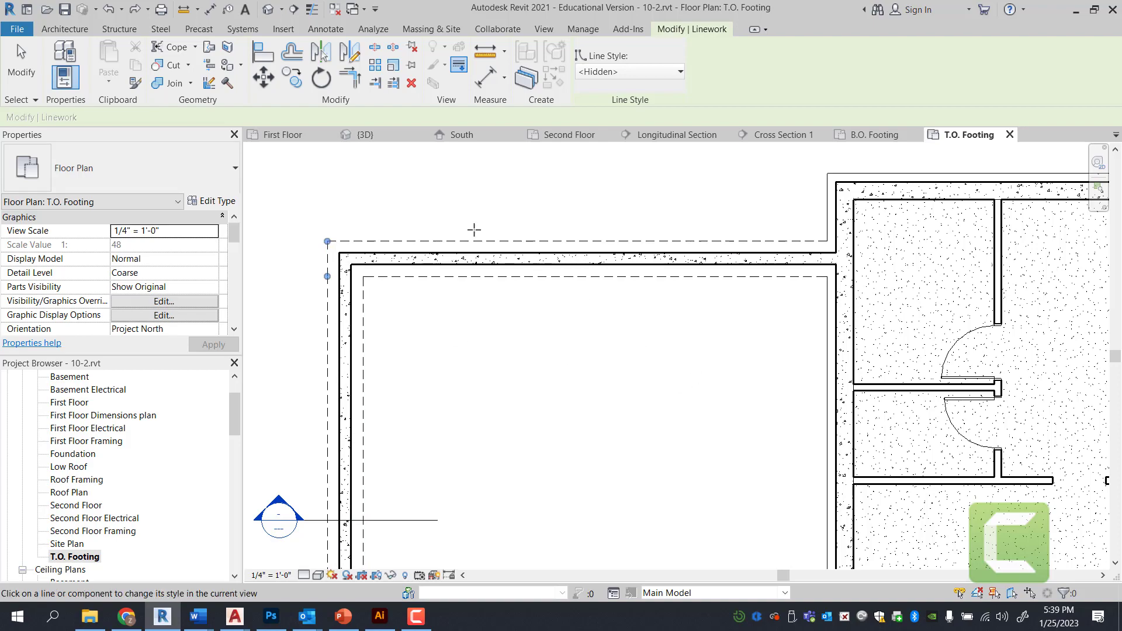
{"action": "scroll", "coordinate": [473, 230], "scroll_direction": "down", "scroll_amount": 4}
{"action": "scroll", "coordinate": [392, 426], "scroll_direction": "up", "scroll_amount": 6}
{"action": "scroll", "coordinate": [393, 426], "scroll_direction": "down", "scroll_amount": 3}
{"action": "scroll", "coordinate": [952, 496], "scroll_direction": "up", "scroll_amount": 3}
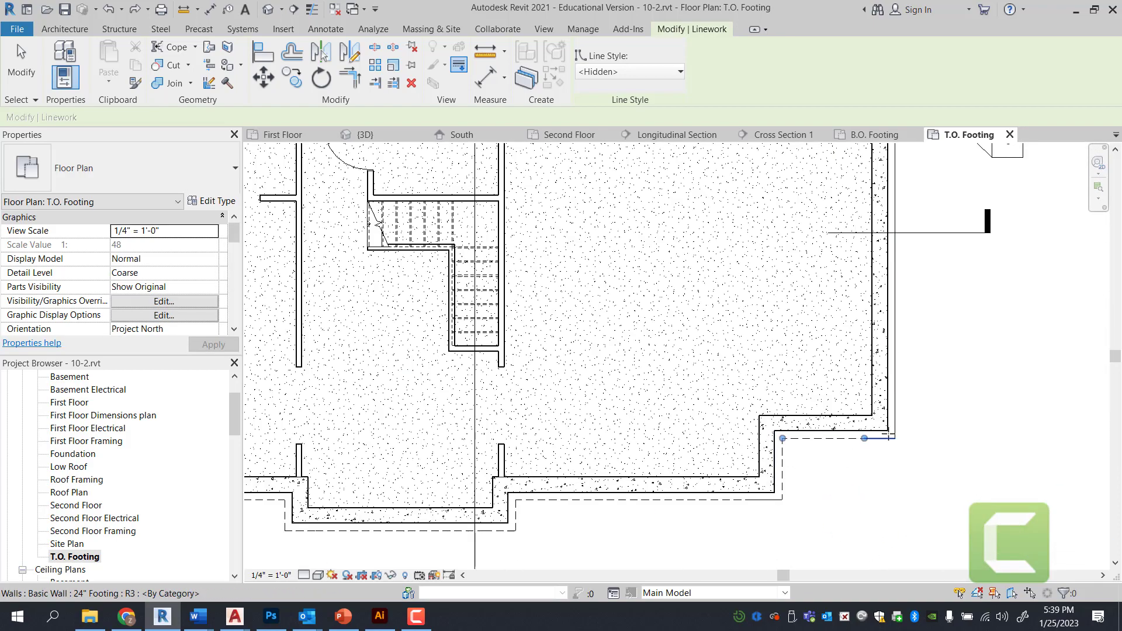
{"action": "middle_click_drag", "start_coordinate": [251, 292], "coordinate": [691, 301]}
{"action": "scroll", "coordinate": [765, 227], "scroll_direction": "down", "scroll_amount": 1}
{"action": "key", "text": "Escape"}
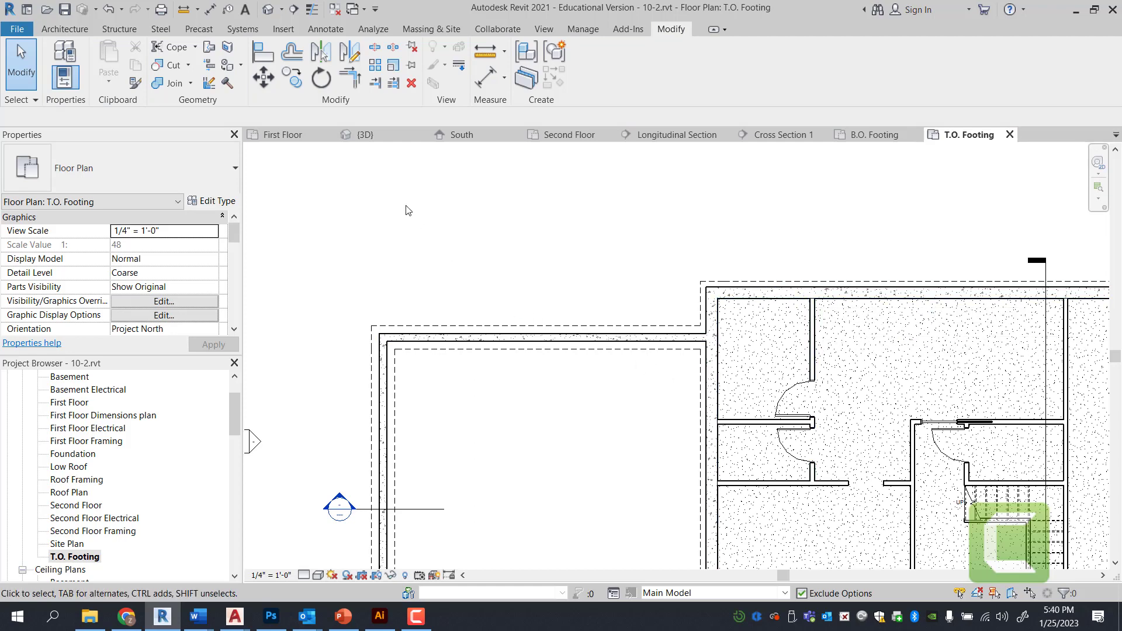
Open the default 3D view and select a 24" Footing wall at the house's base
{"action": "left_click", "coordinate": [264, 10]}
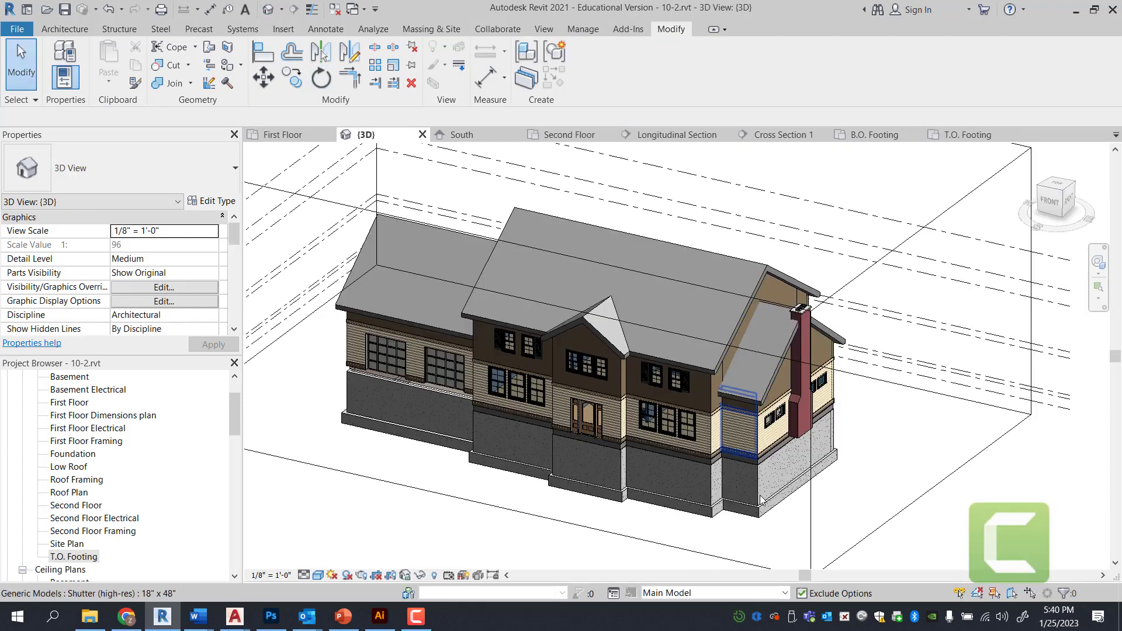
{"action": "scroll", "coordinate": [620, 484], "scroll_direction": "up", "scroll_amount": 5}
{"action": "scroll", "coordinate": [621, 484], "scroll_direction": "up", "scroll_amount": 4}
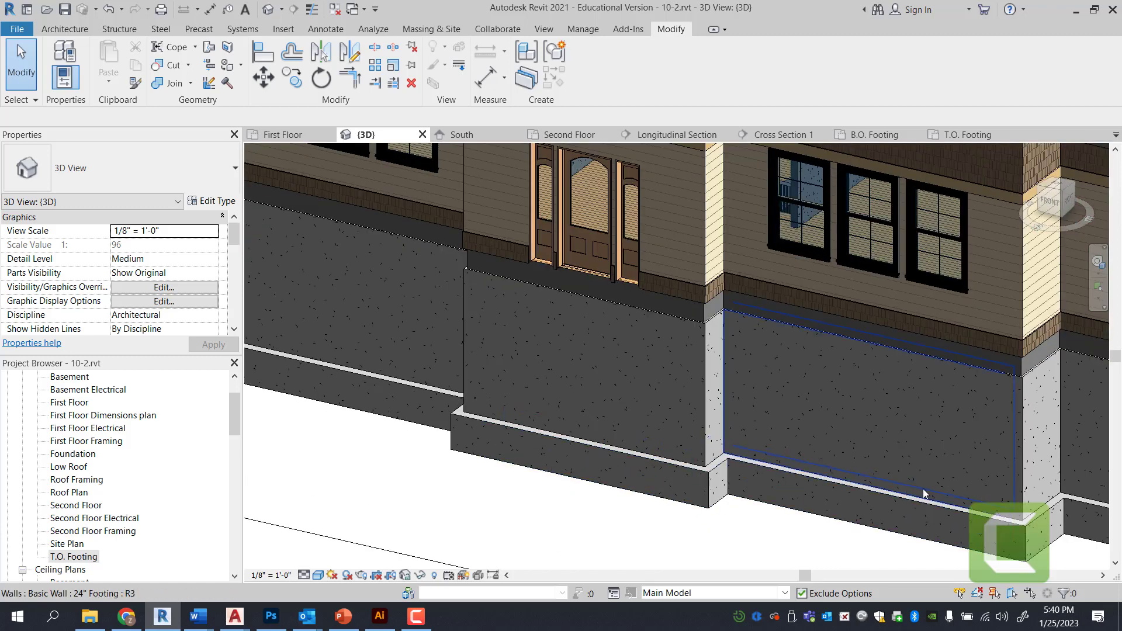
{"action": "scroll", "coordinate": [762, 472], "scroll_direction": "down", "scroll_amount": 5}
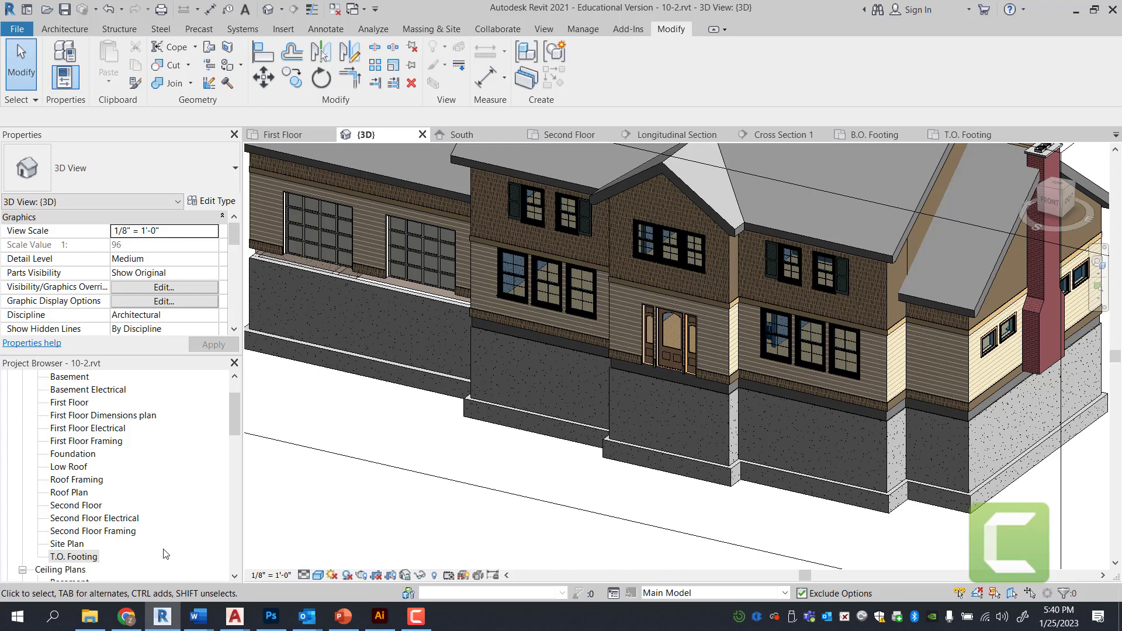
{"action": "left_click", "coordinate": [548, 435]}
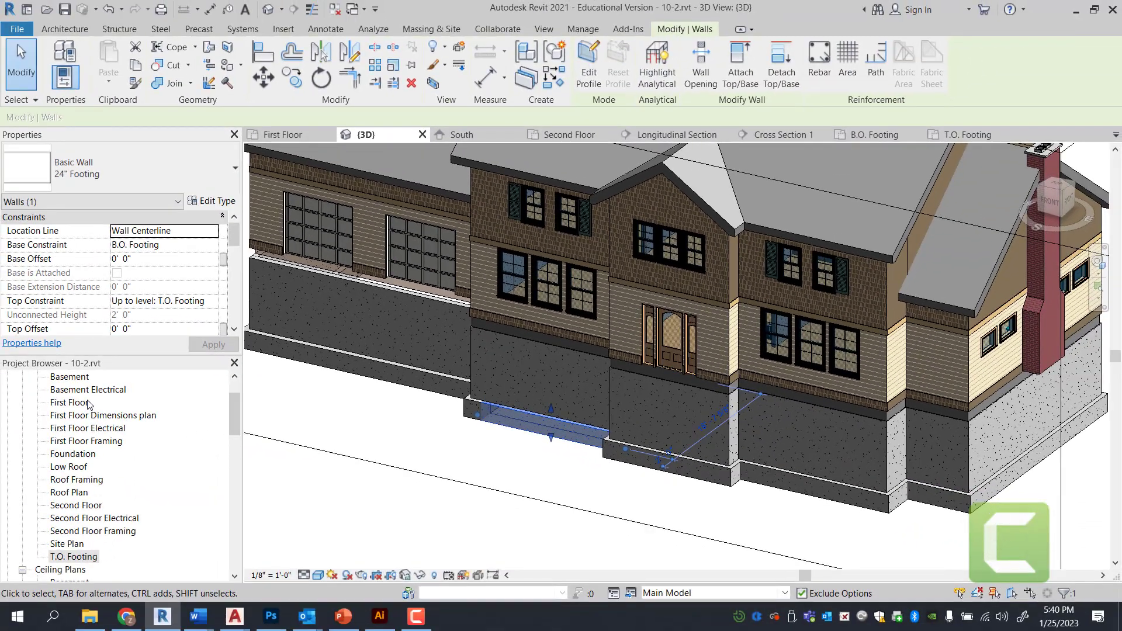
Open the First Floor plan, then zoom into Cross Section 1 on the -11' 3" footing
{"action": "double_click", "coordinate": [88, 404]}
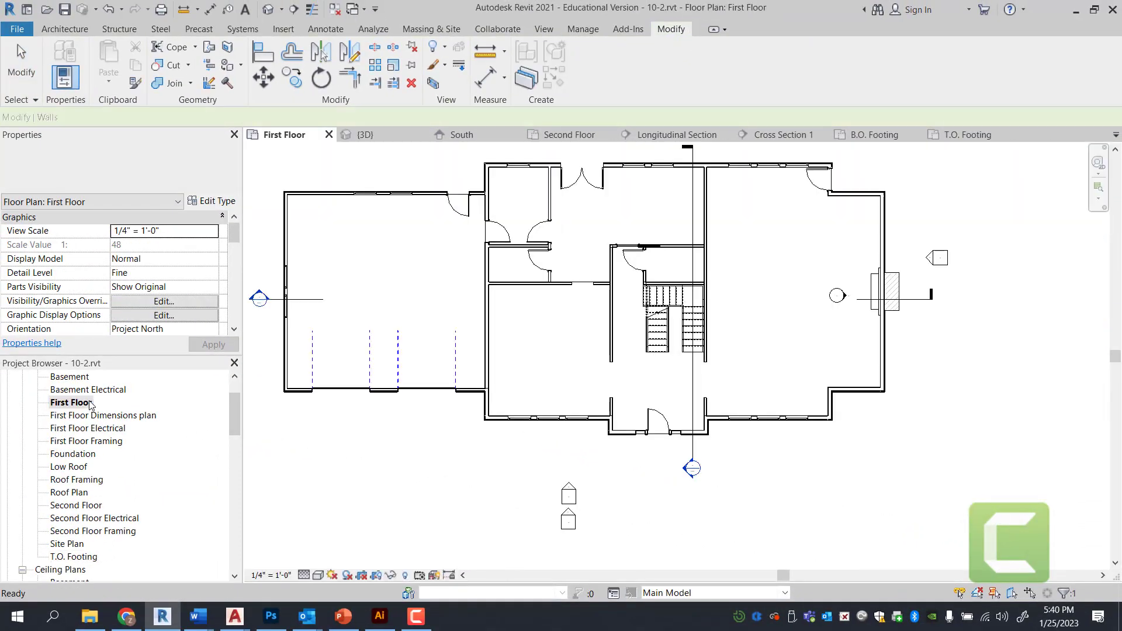
{"action": "scroll", "coordinate": [114, 481], "scroll_direction": "down", "scroll_amount": 3}
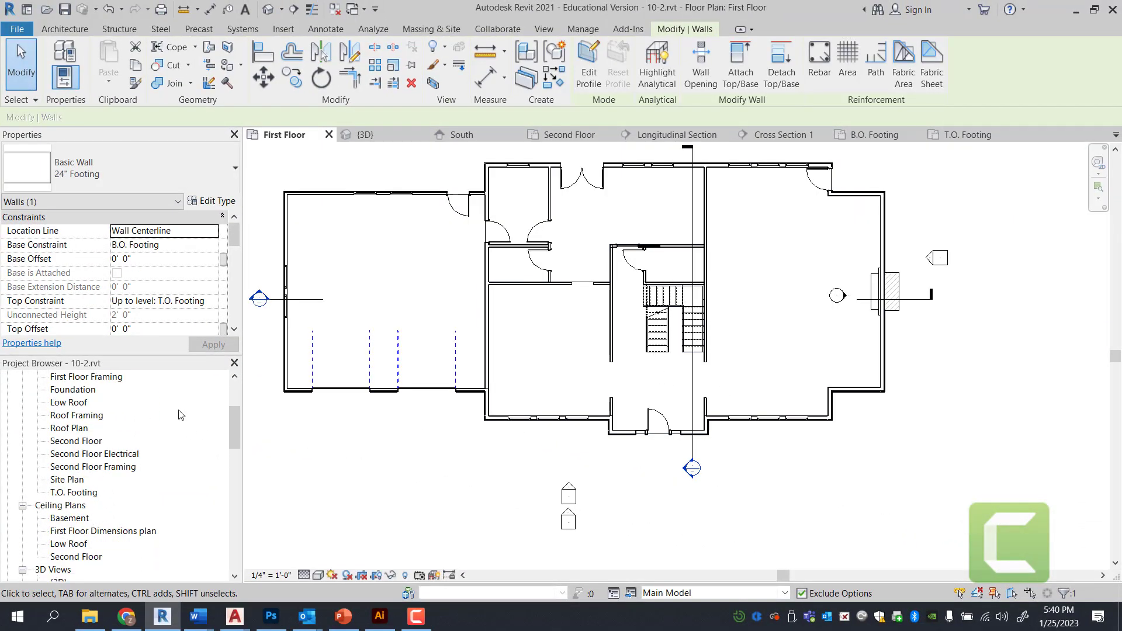
{"action": "left_click", "coordinate": [804, 140]}
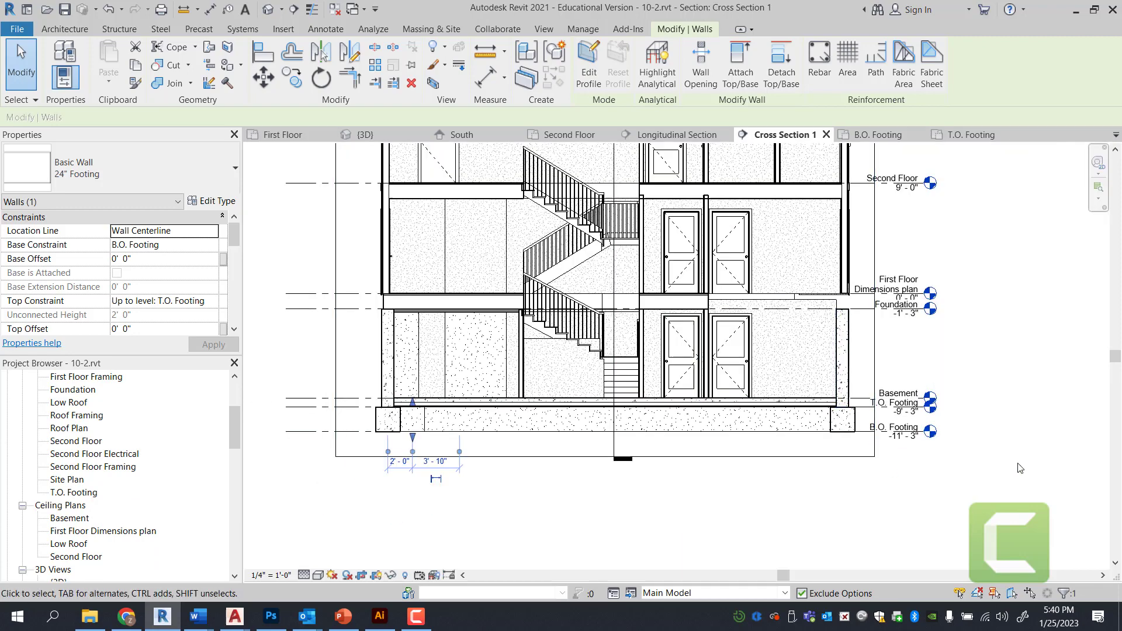
{"action": "scroll", "coordinate": [926, 445], "scroll_direction": "up", "scroll_amount": 1}
{"action": "scroll", "coordinate": [887, 435], "scroll_direction": "up", "scroll_amount": 2}
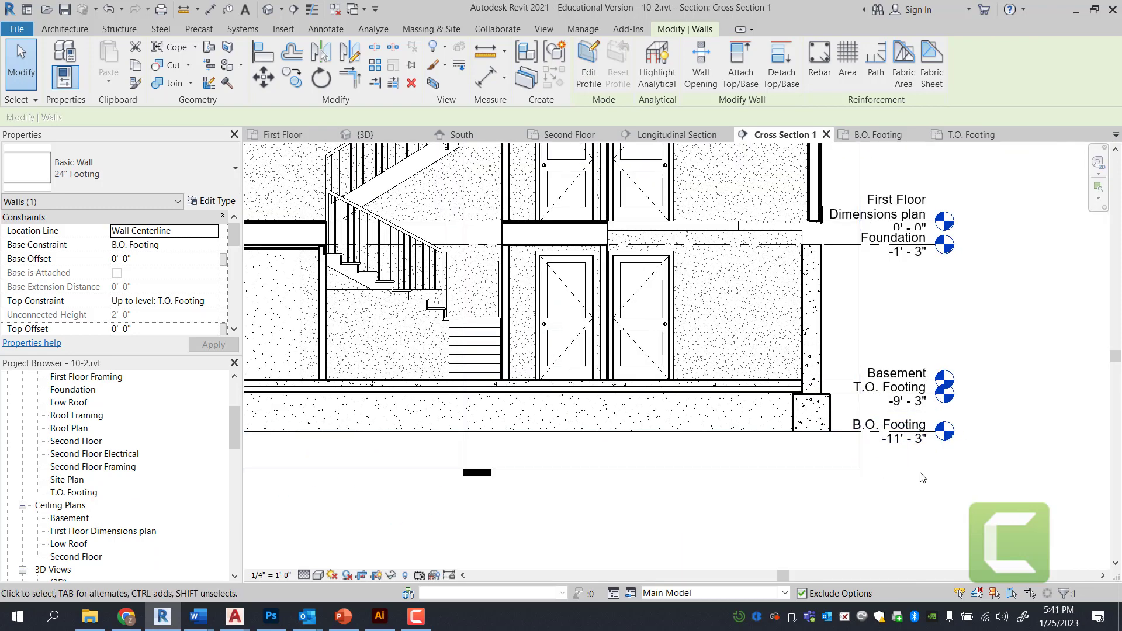